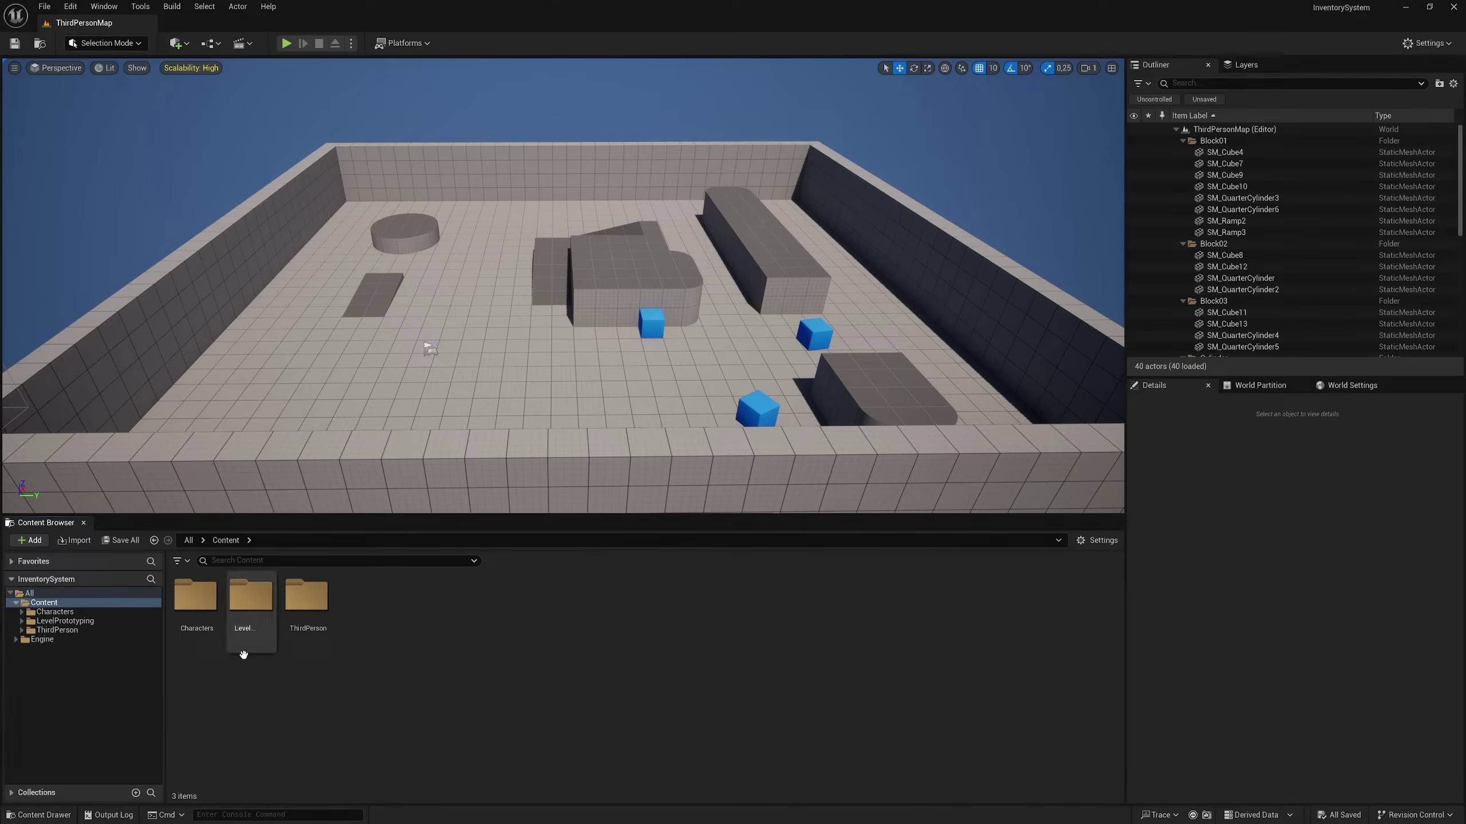
# Create a new folder named InventorySystem in Content.
pyautogui.rightClick(320, 672)
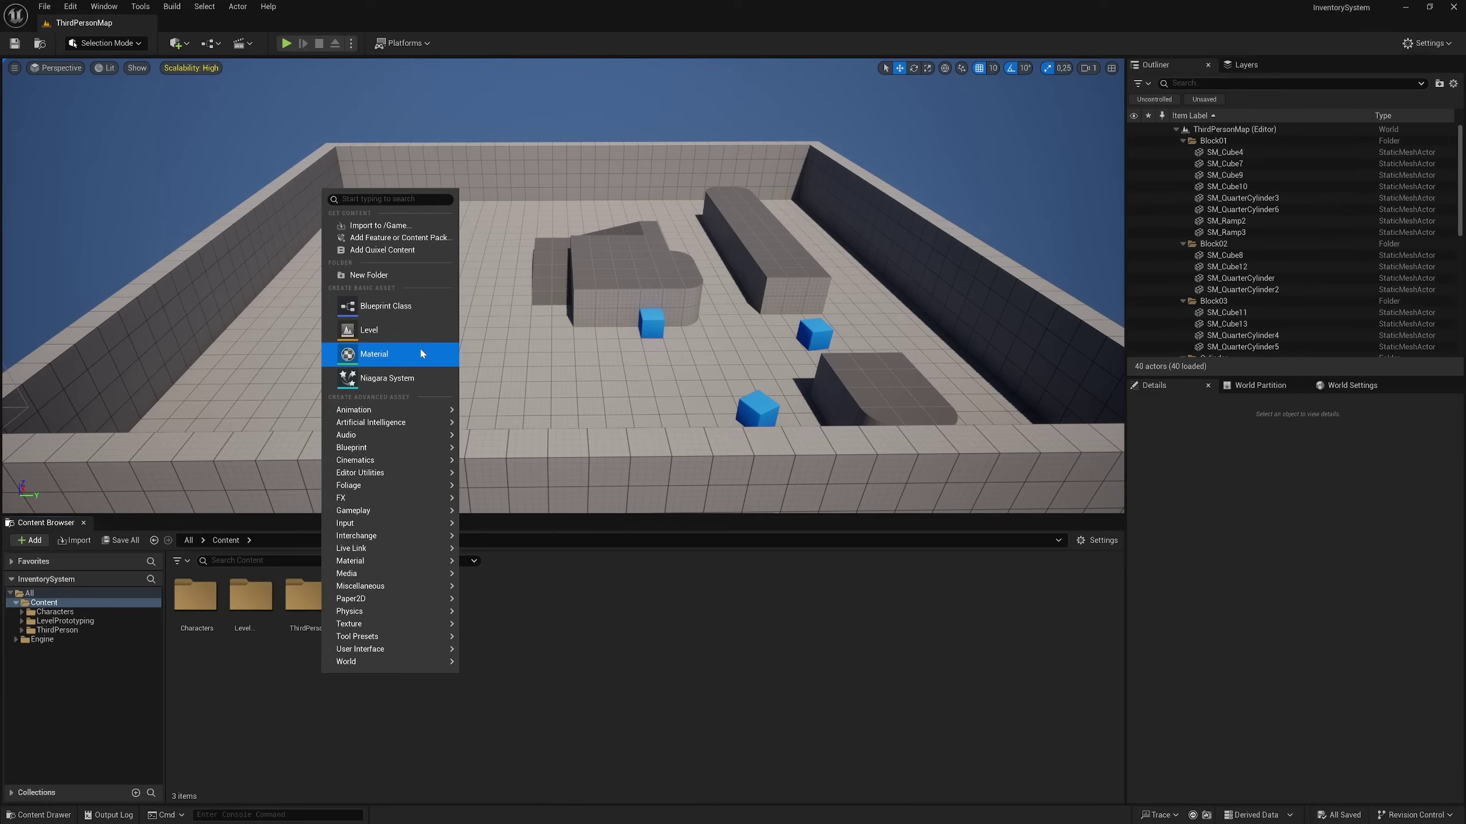
pyautogui.click(402, 281)
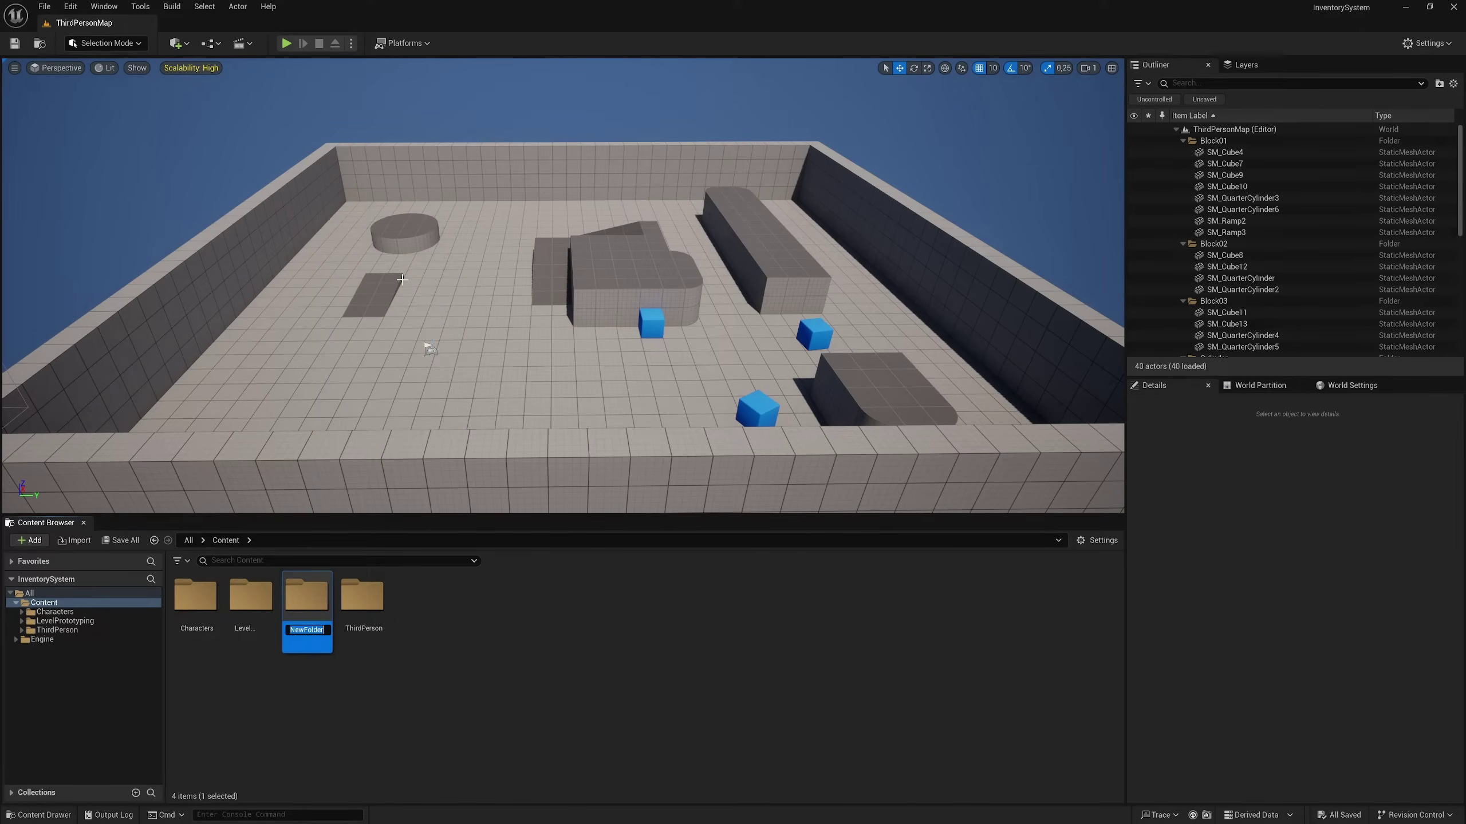
pyautogui.press('BackSpace')
pyautogui.write('Inventor')
pyautogui.write('ySystem')
pyautogui.press('Return')
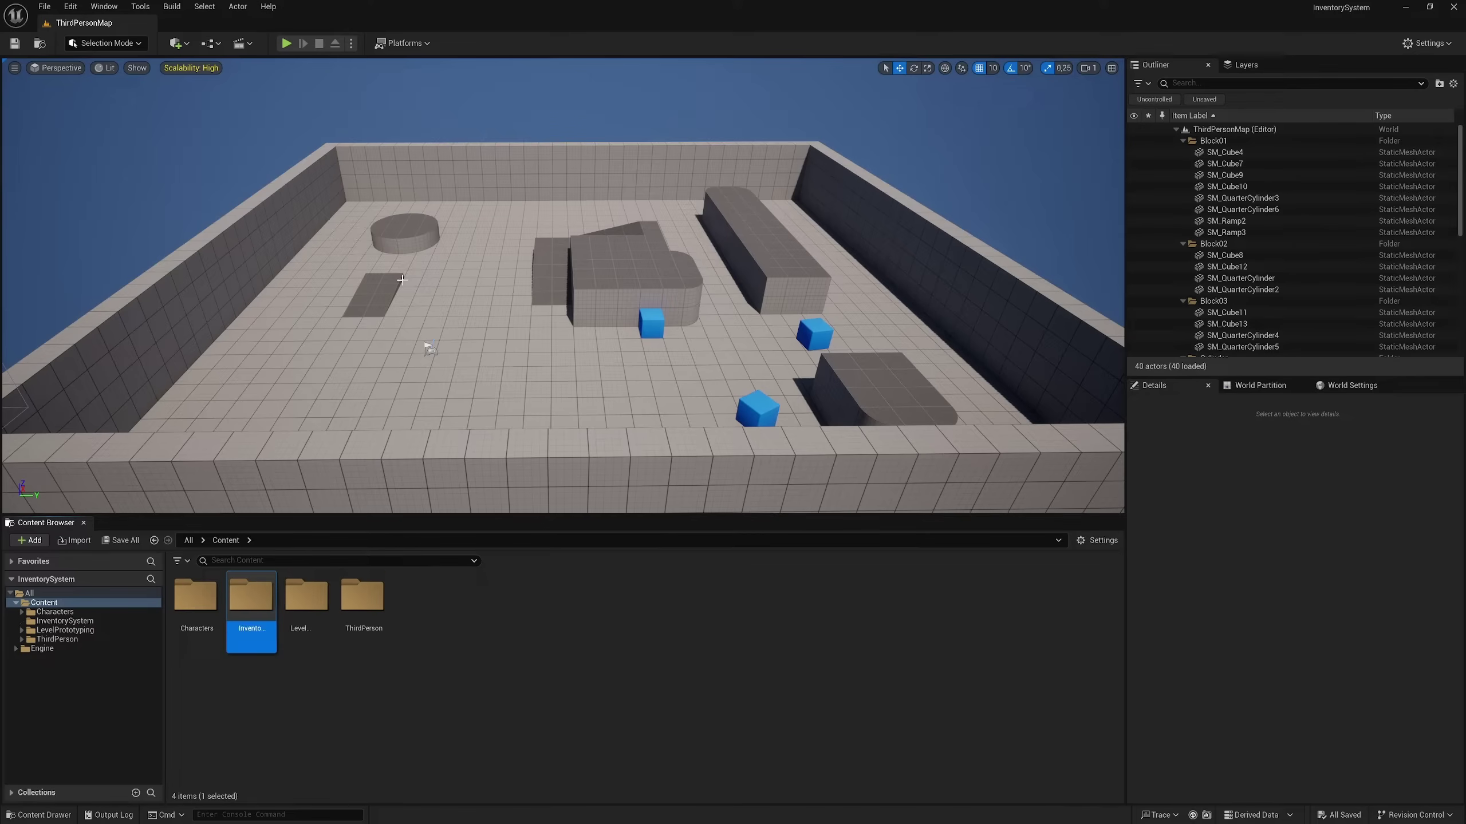
# Inside InventorySystem, create a subfolder named DataAssets.
pyautogui.doubleClick(251, 597)
pyautogui.rightClick(245, 604)
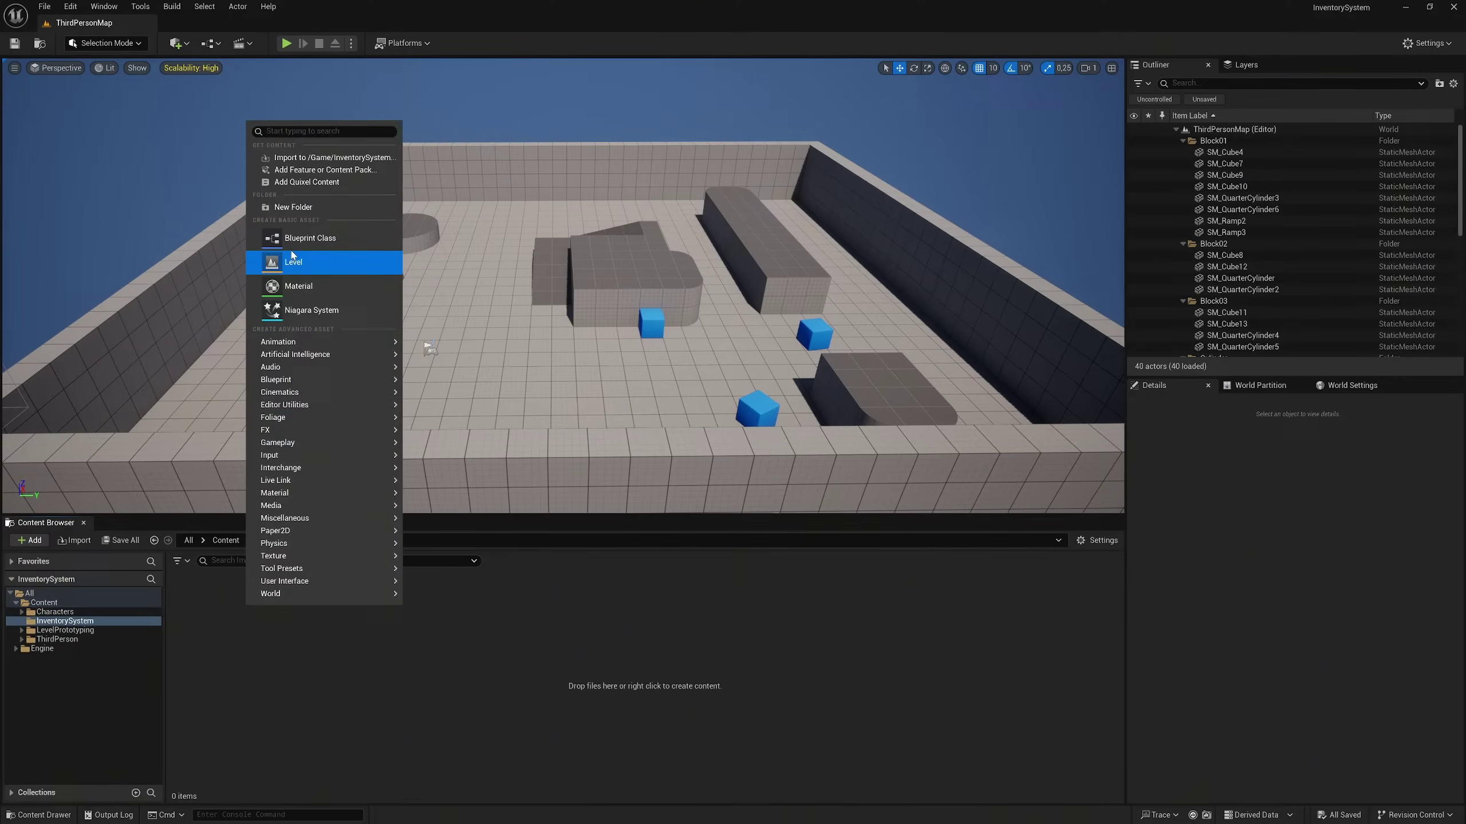
pyautogui.click(294, 206)
pyautogui.write('D')
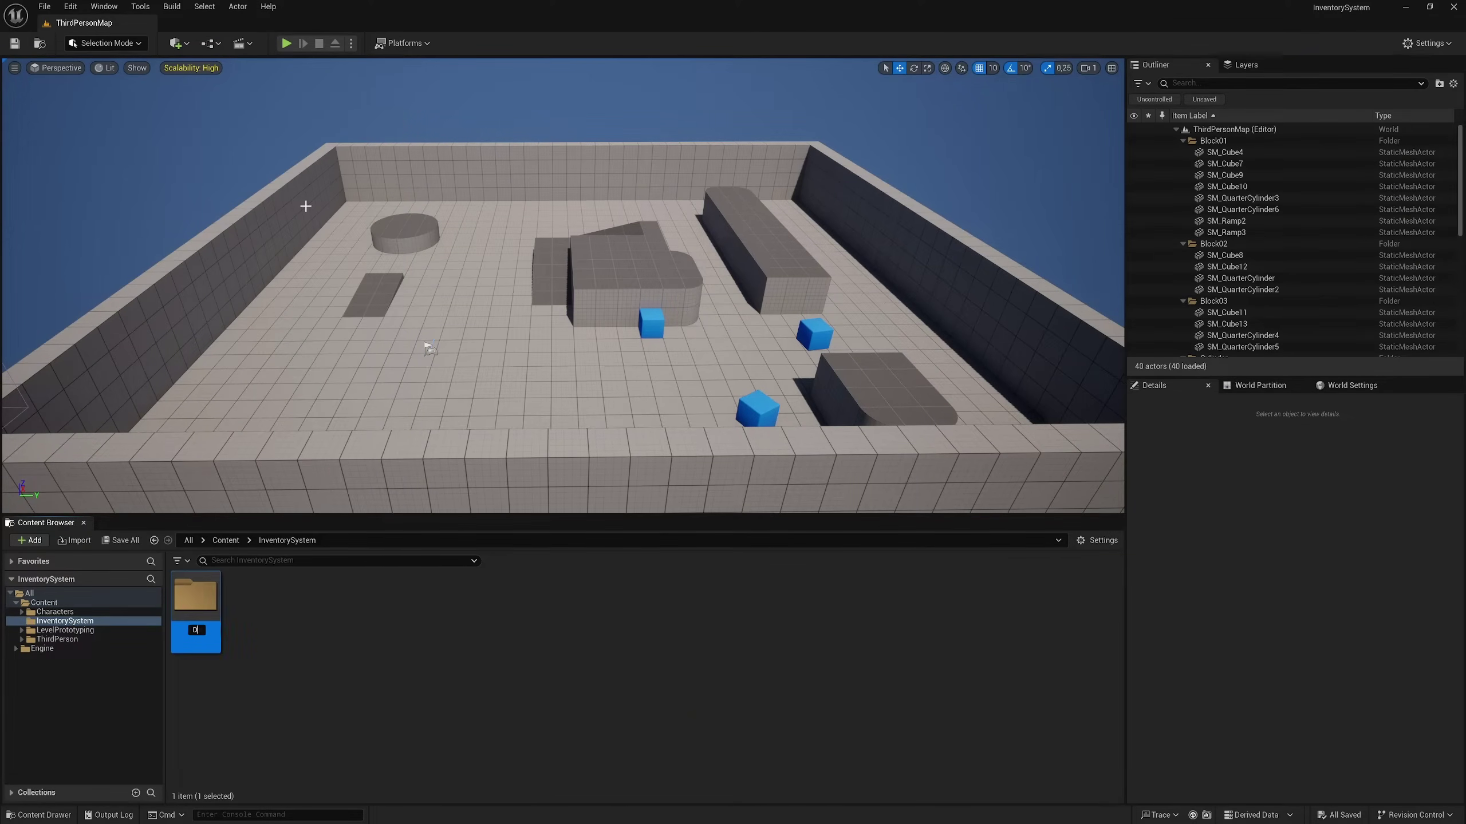
pyautogui.write('ataAssets')
pyautogui.press('Return')
# In DataAssets, create a Blueprint Class with parent PrimaryDataAsset named PDA_ItemData.
pyautogui.doubleClick(196, 601)
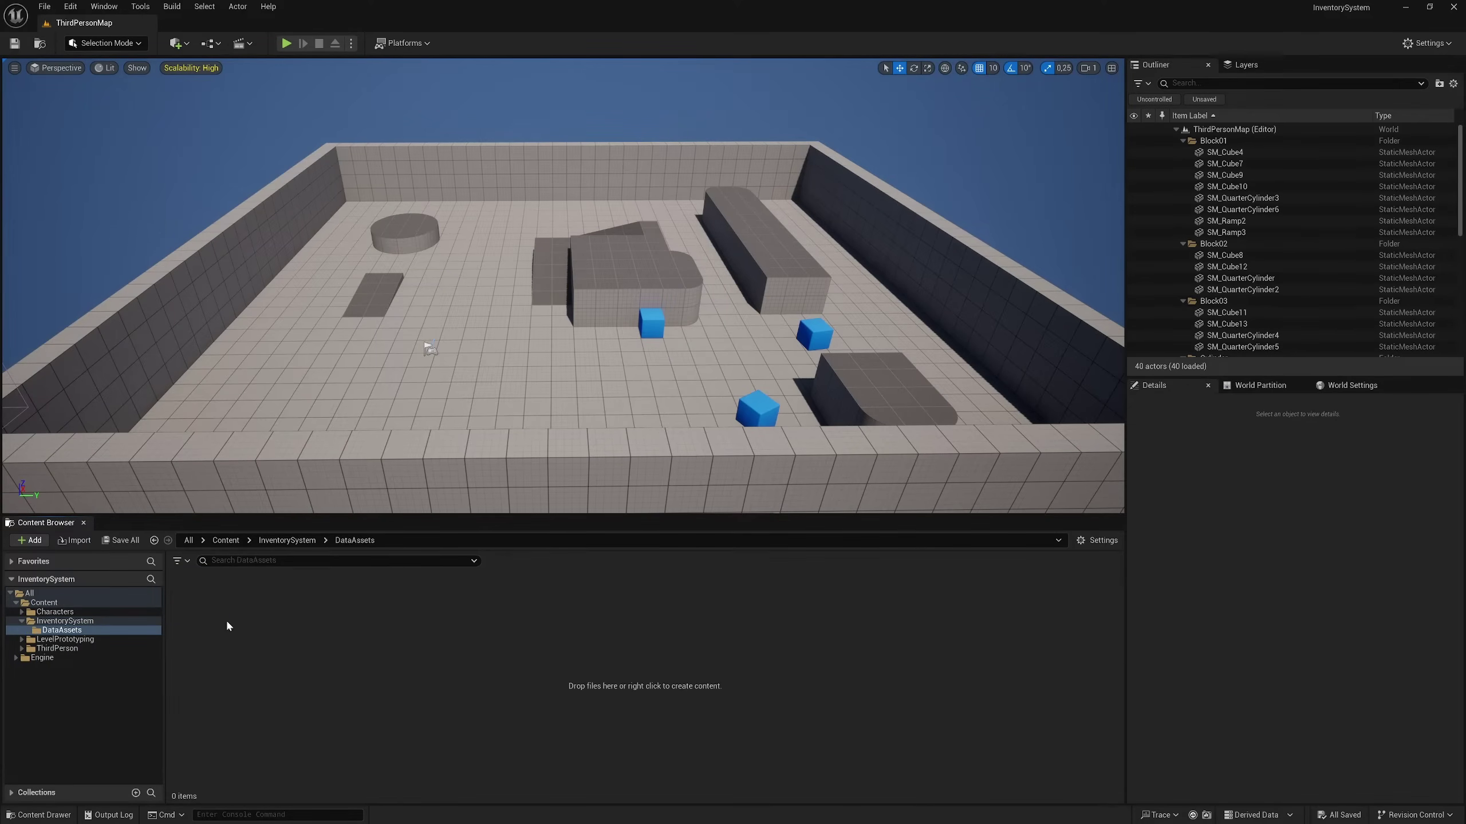
pyautogui.rightClick(226, 619)
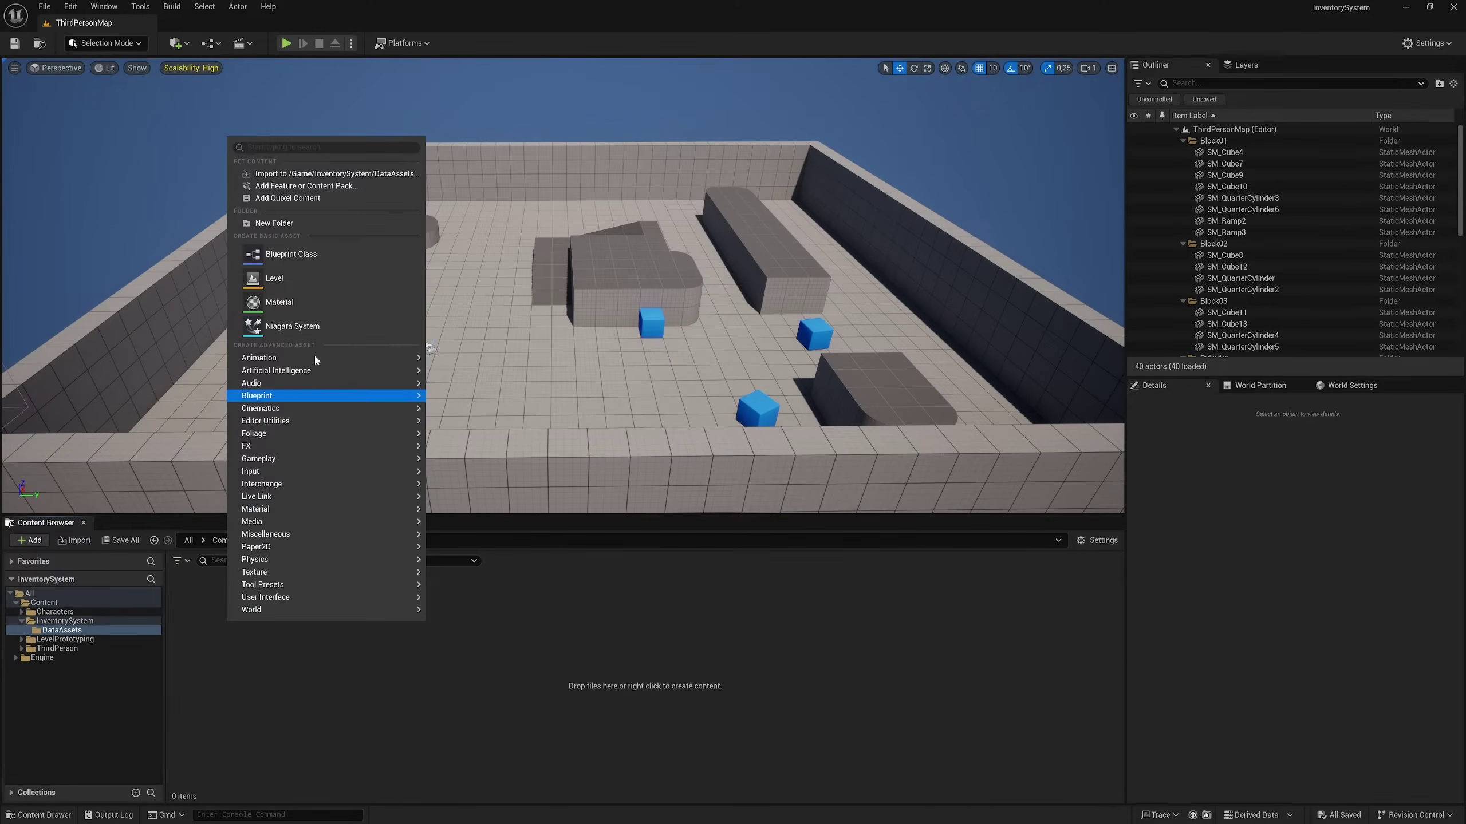
pyautogui.click(321, 257)
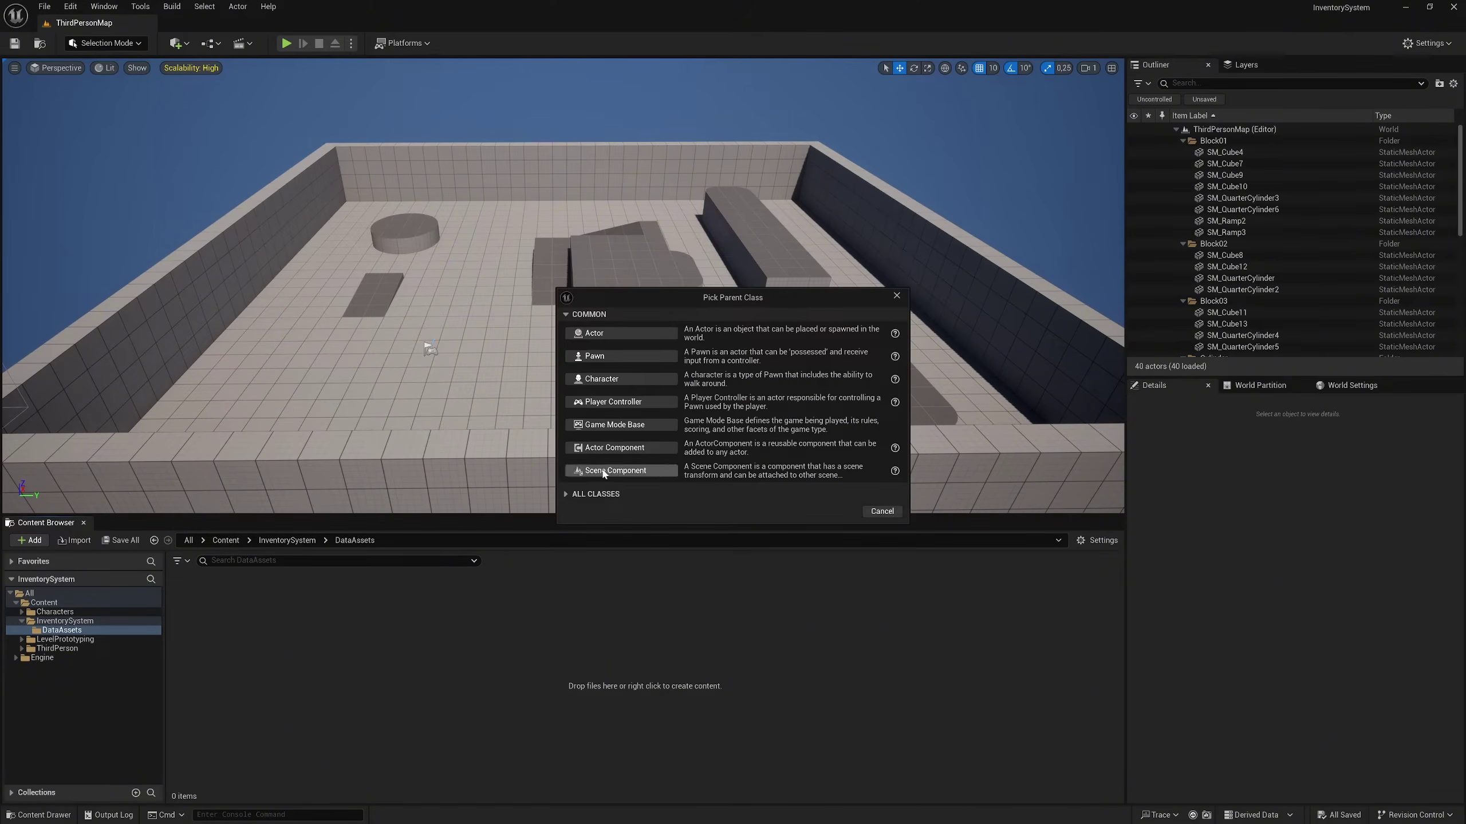
pyautogui.click(563, 493)
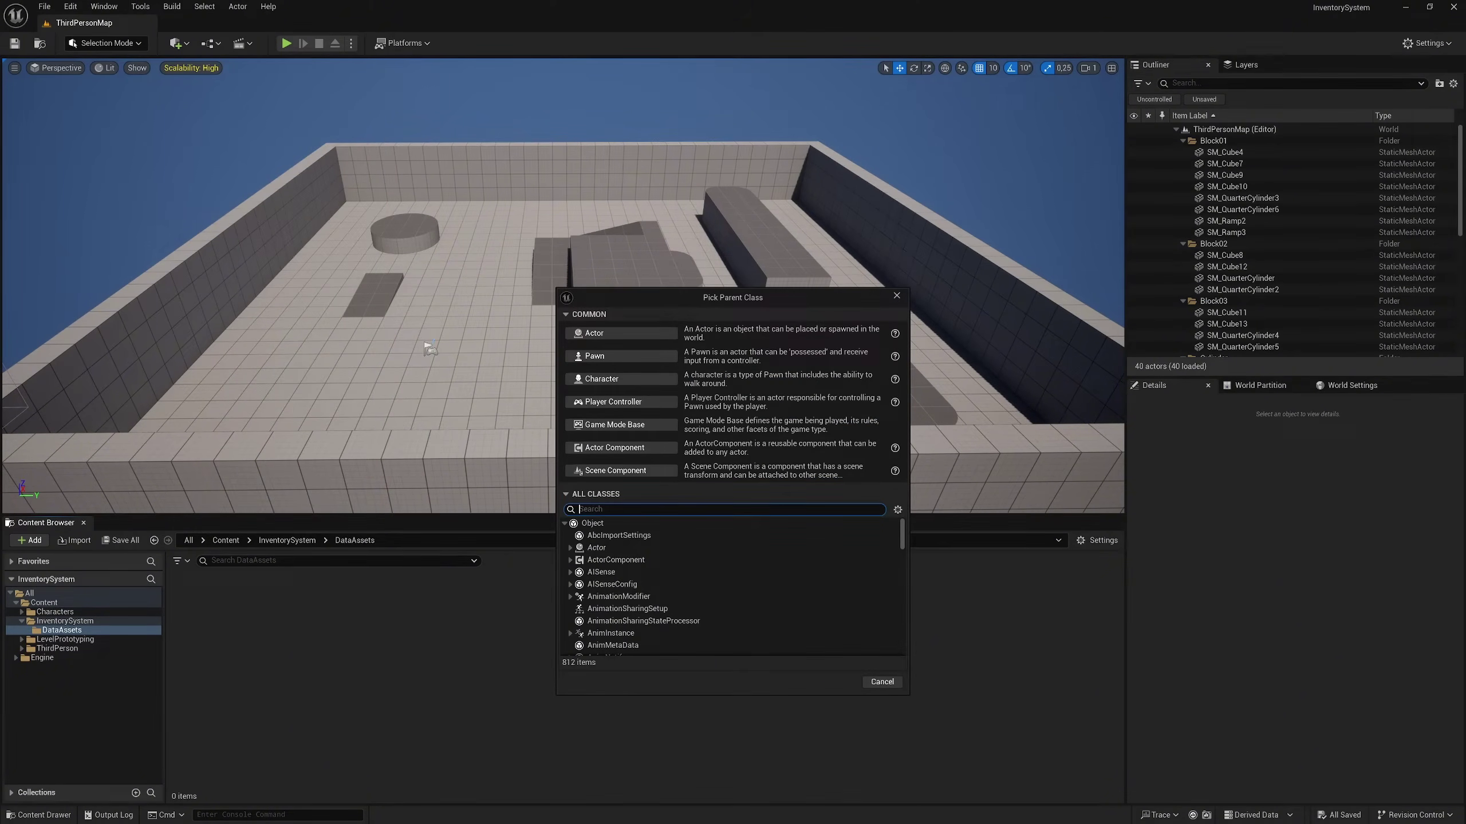
pyautogui.write('Pri')
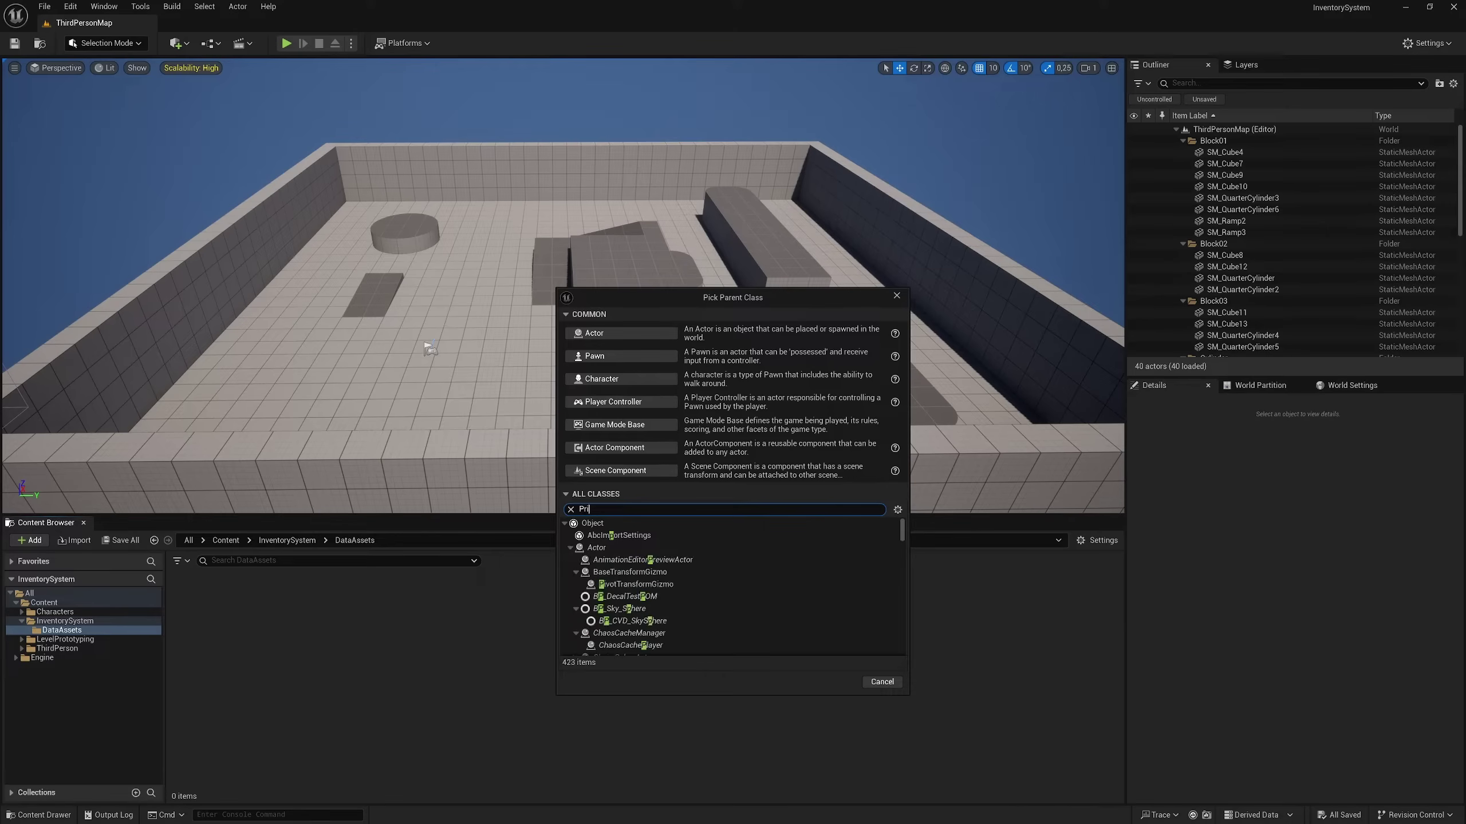
pyautogui.write('maryData')
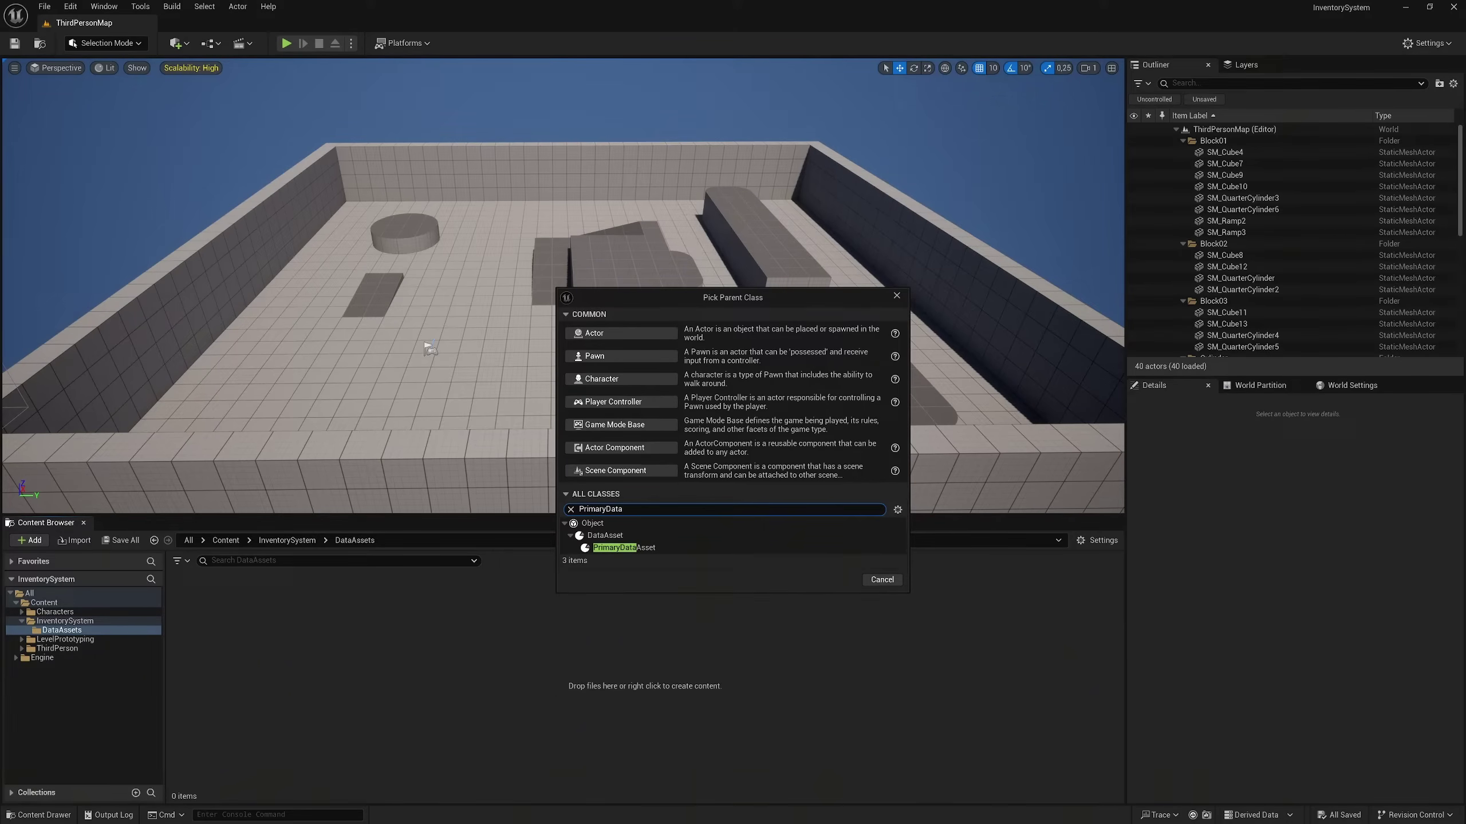
pyautogui.click(664, 548)
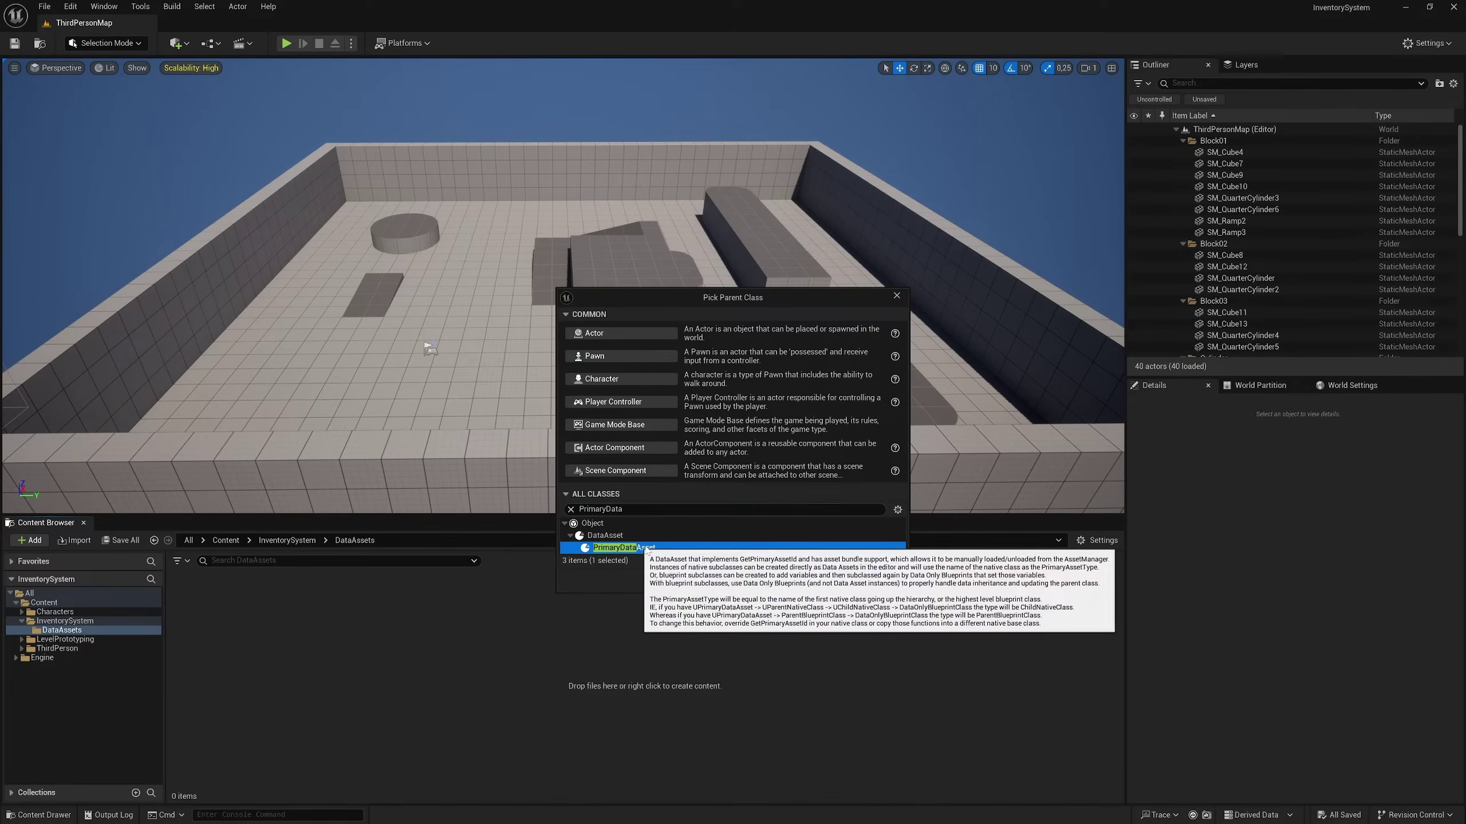
pyautogui.click(831, 580)
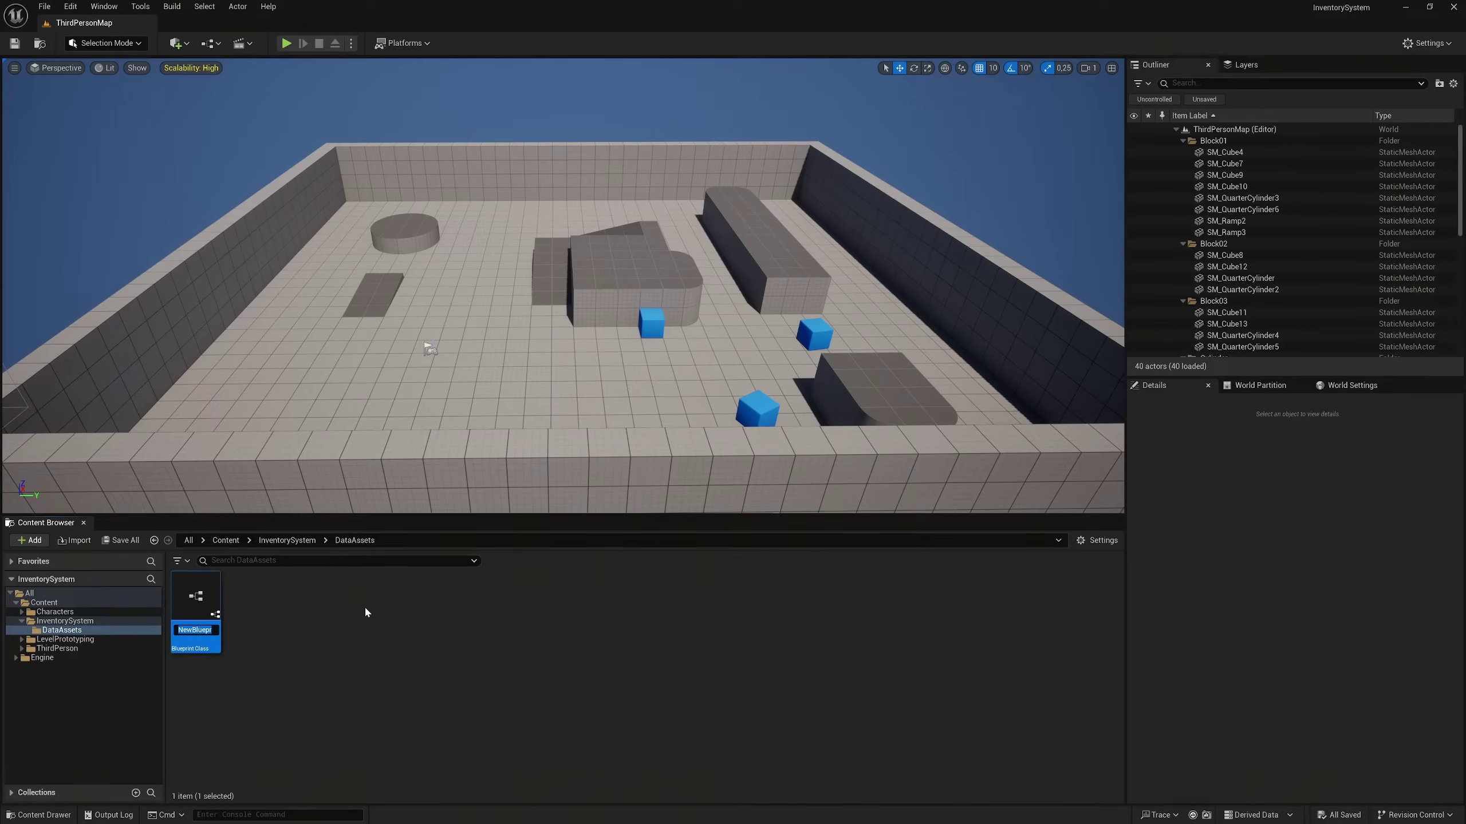
pyautogui.write('PDA_')
pyautogui.write('ItemData')
pyautogui.press('Return')
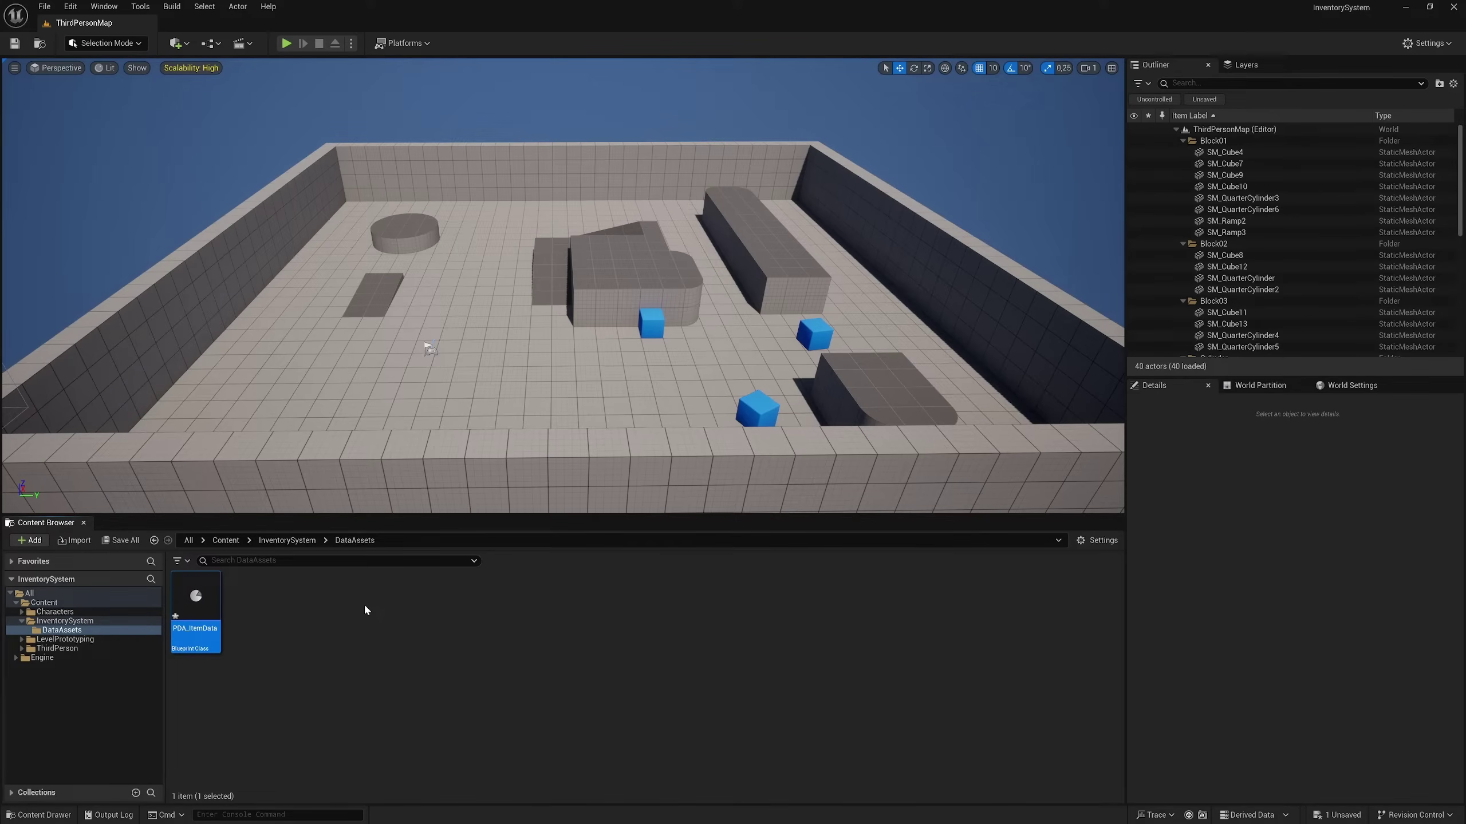
pyautogui.doubleClick(196, 606)
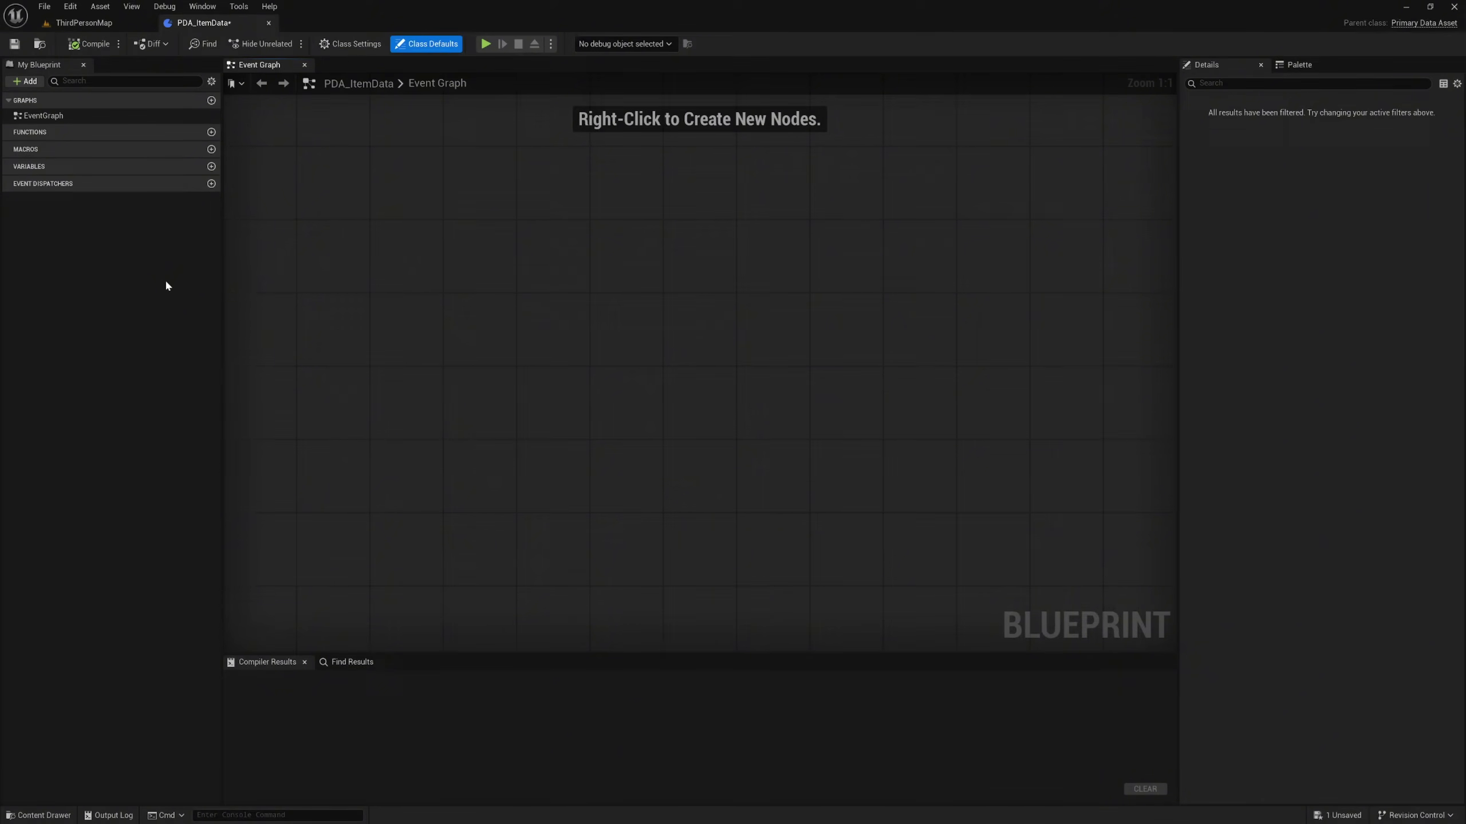
# Add an ItemID variable of type Name and an Icon variable of type Texture 2D.
pyautogui.click(210, 167)
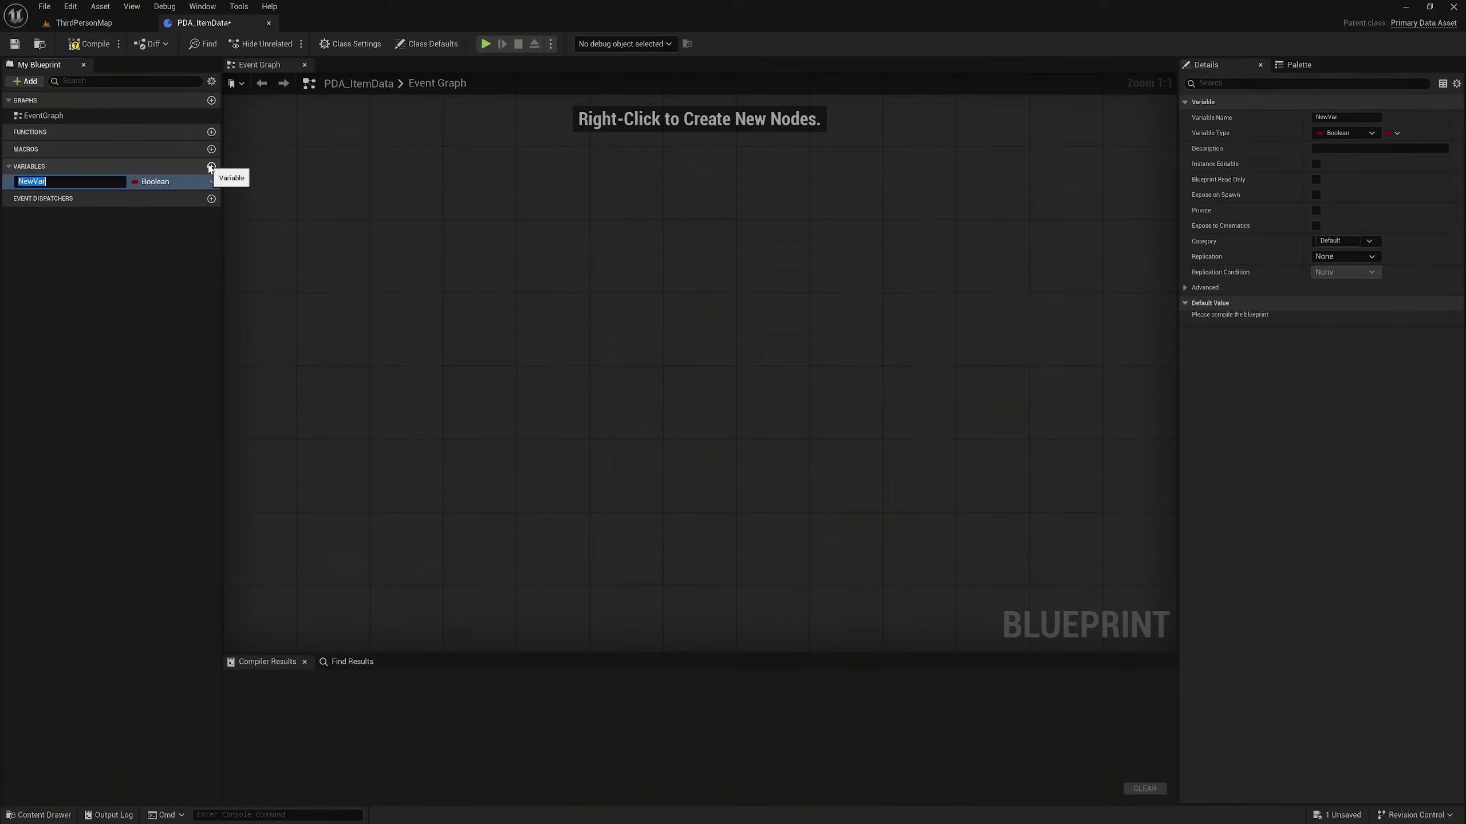
pyautogui.write('ItemID')
pyautogui.press('Return')
pyautogui.click(155, 182)
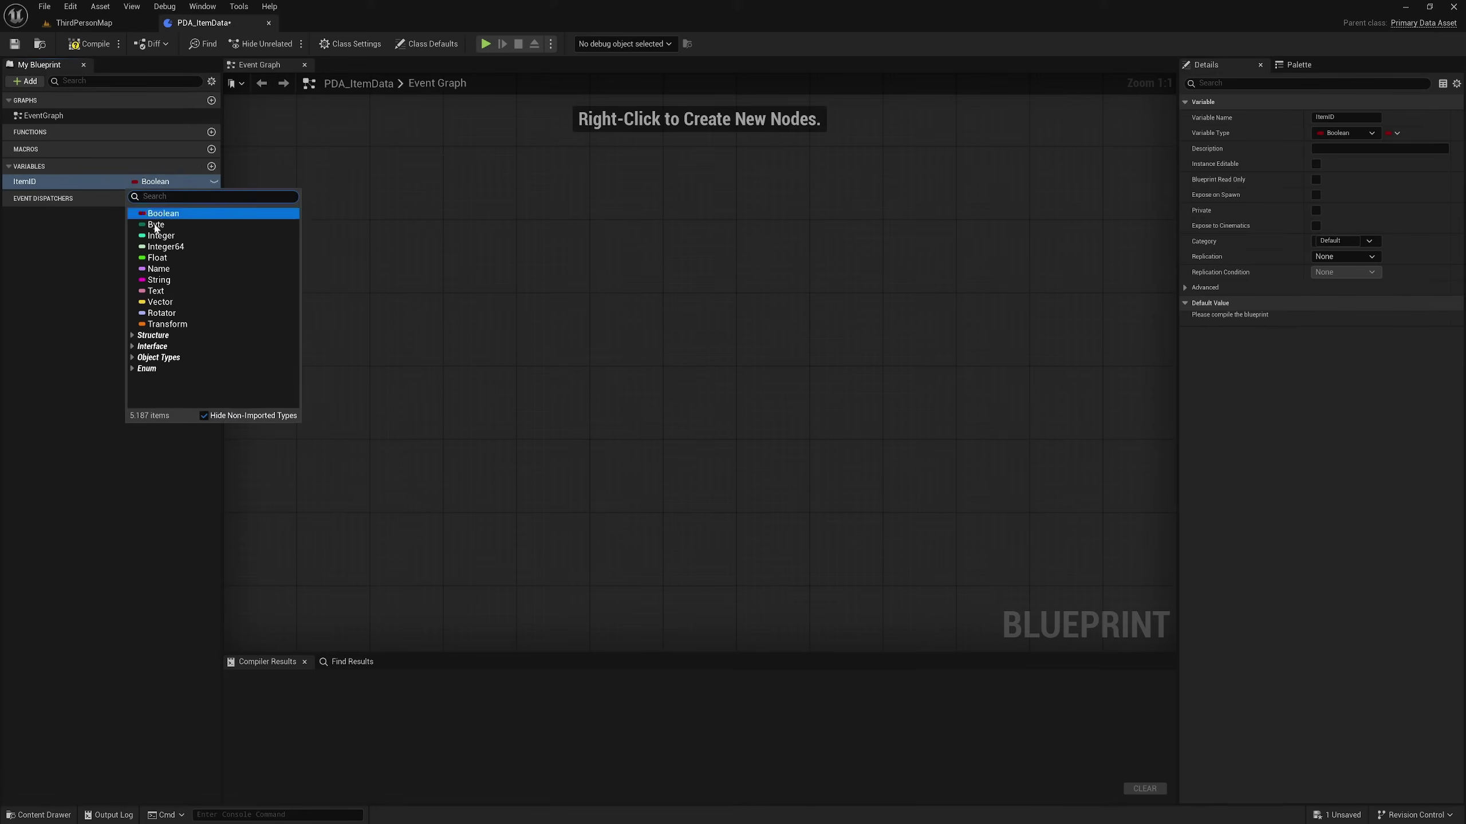
pyautogui.click(168, 269)
pyautogui.click(211, 166)
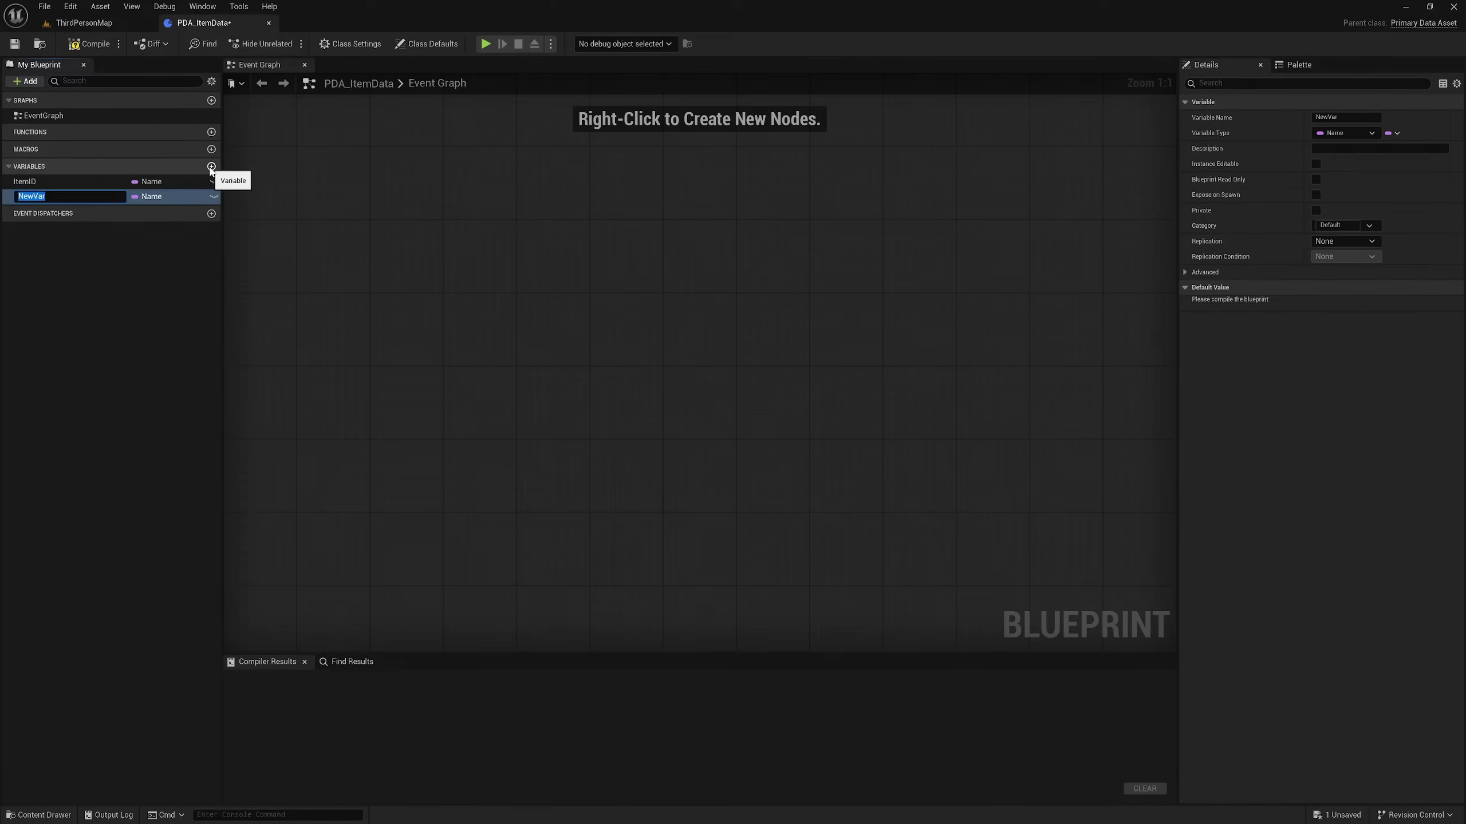
pyautogui.write('Icon')
pyautogui.press('Return')
pyautogui.click(166, 197)
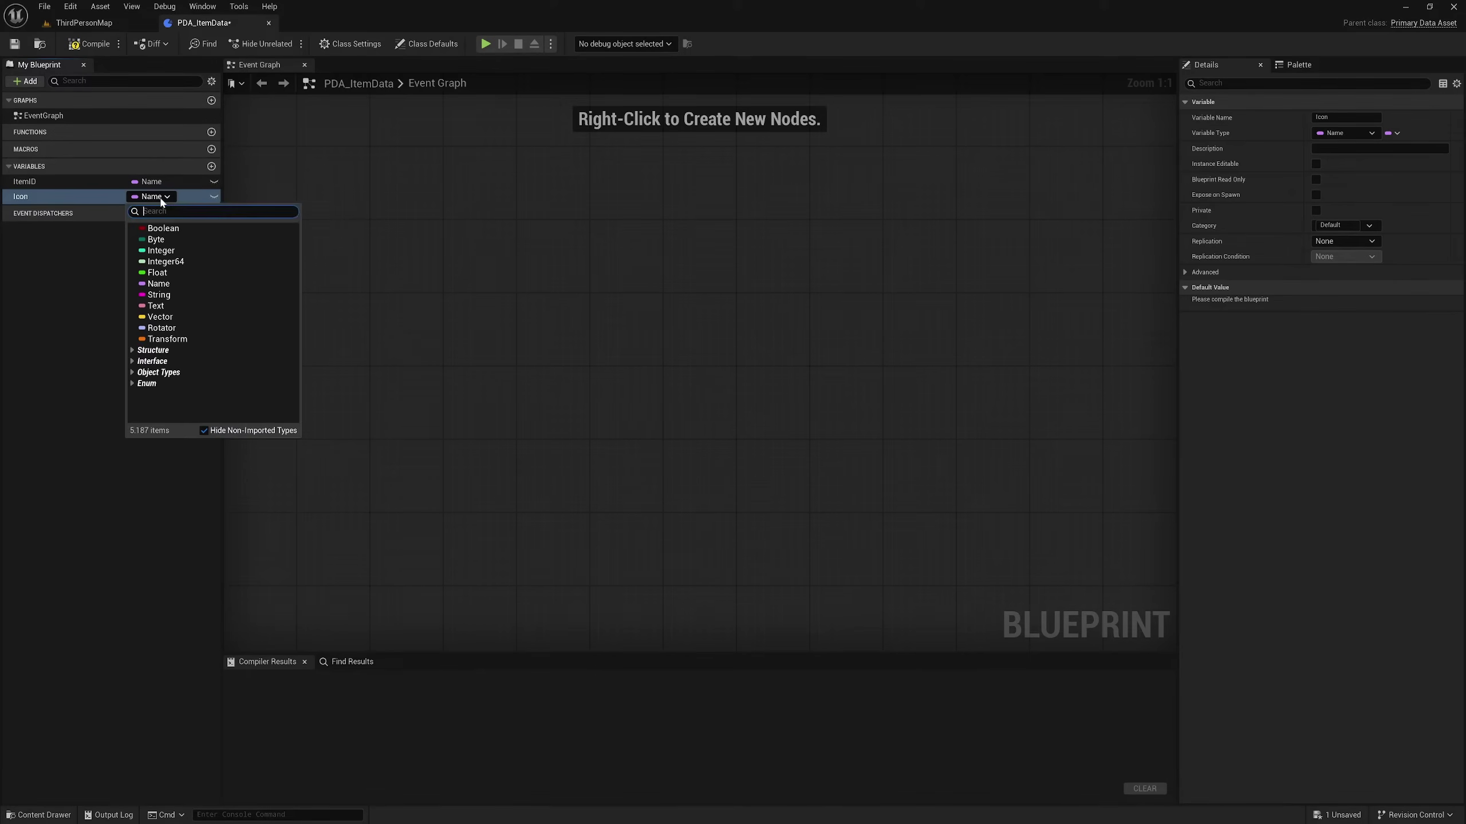
pyautogui.write('texture 2d')
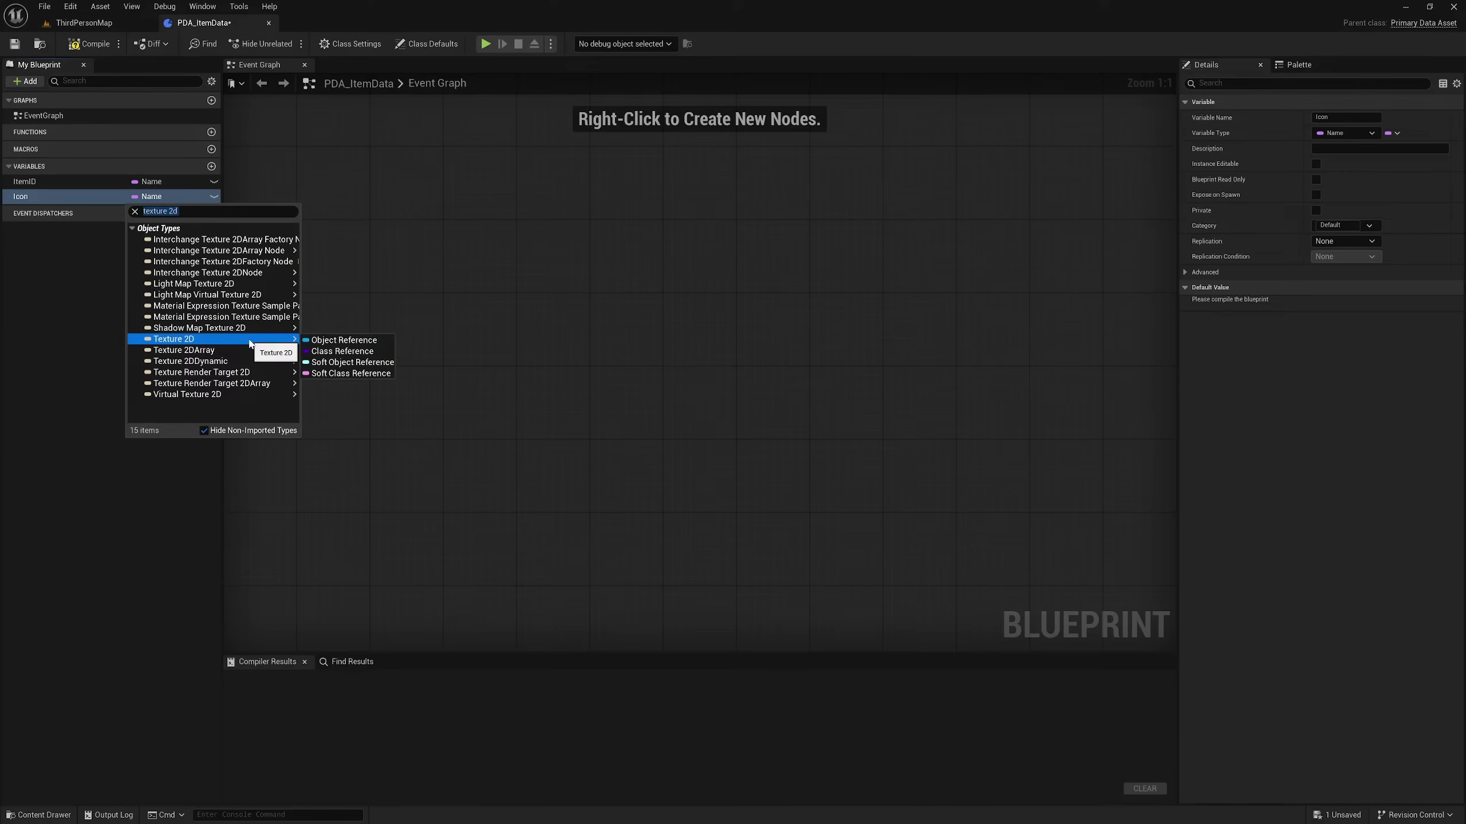
pyautogui.moveTo(174, 339)
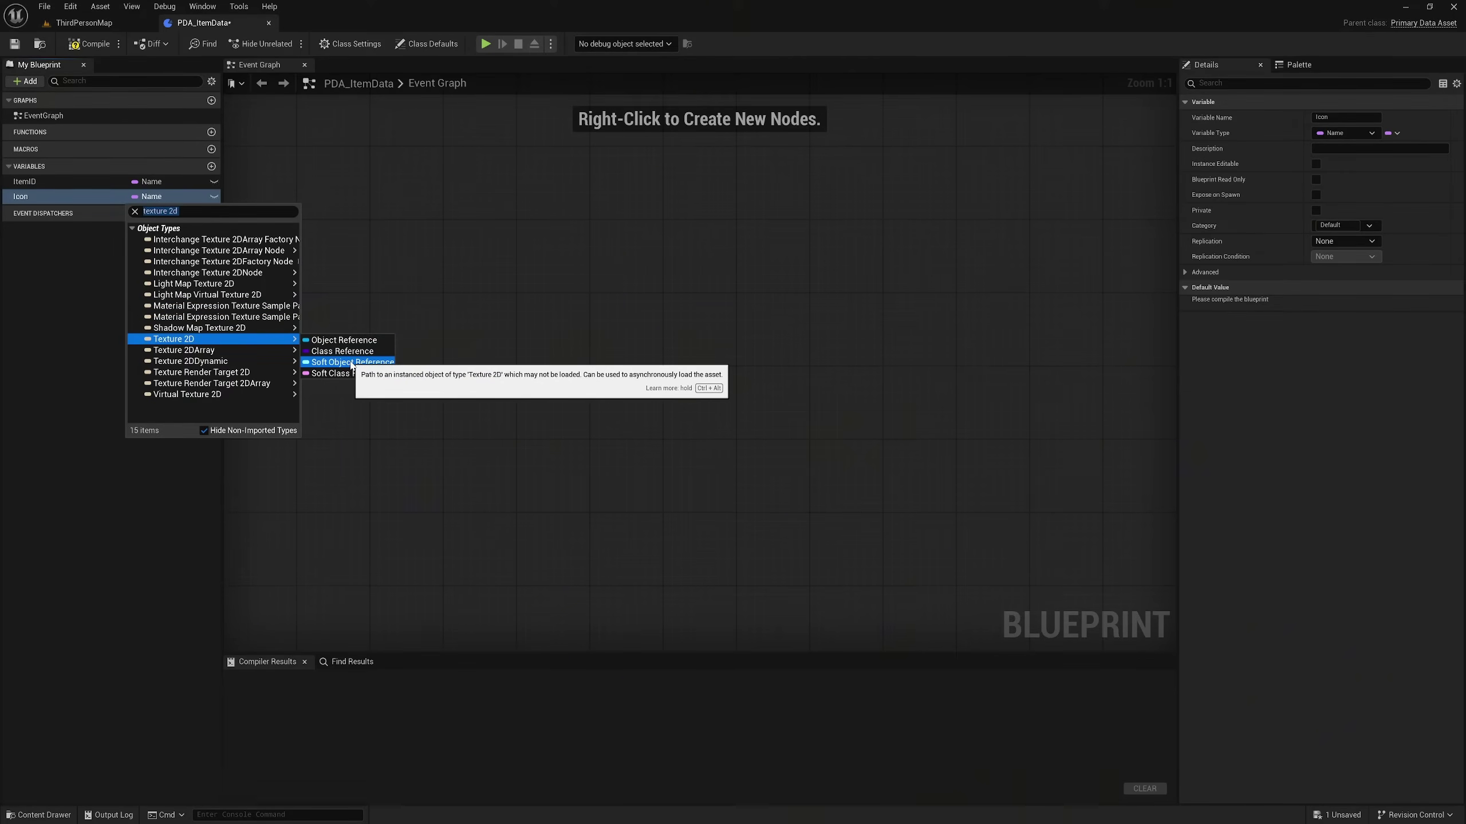
pyautogui.click(343, 362)
# Add an ItemName variable of type Text and an ItemDescription variable.
pyautogui.click(212, 166)
pyautogui.write('ItemN')
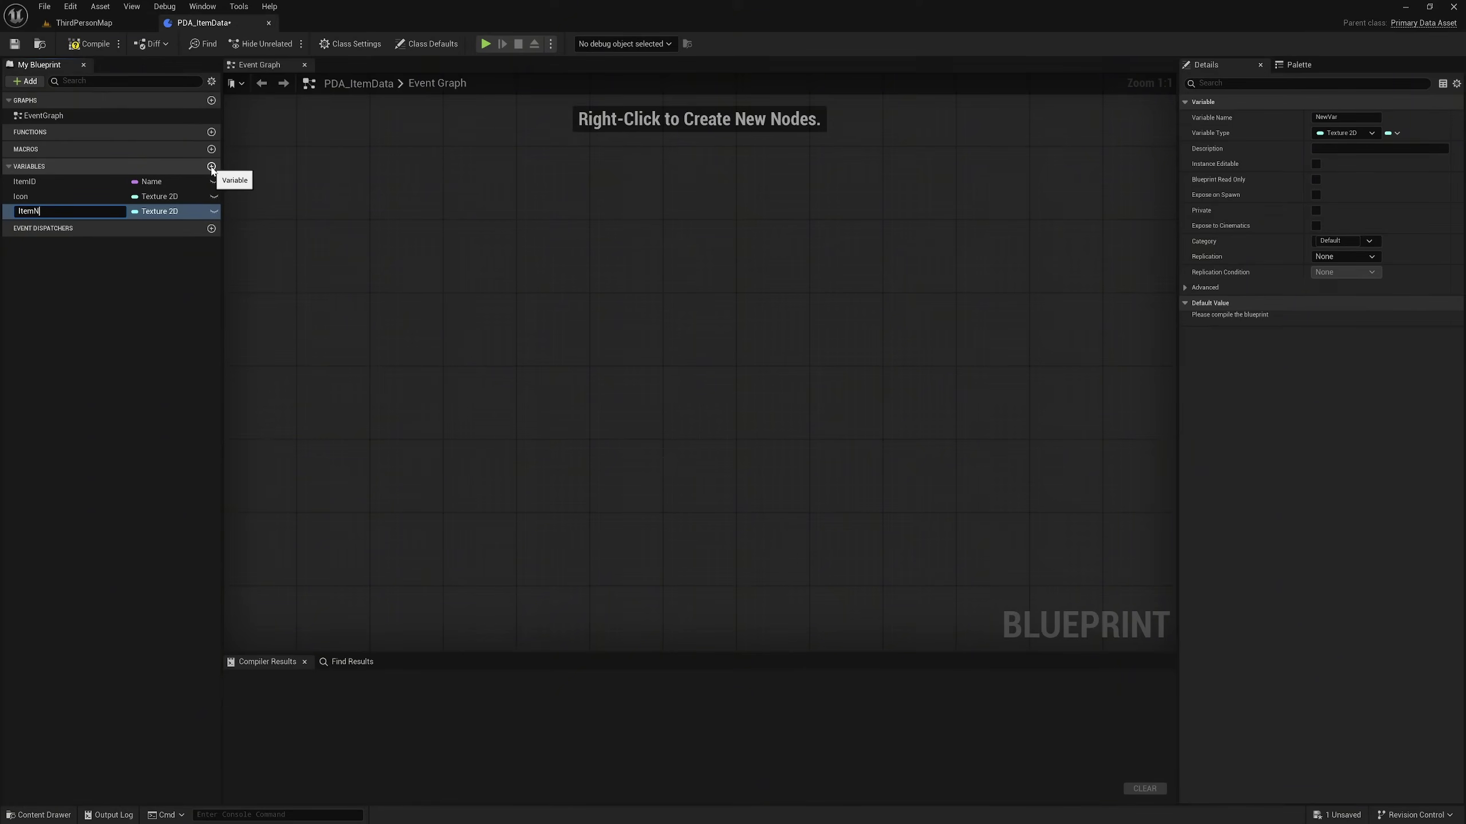
pyautogui.write('ame')
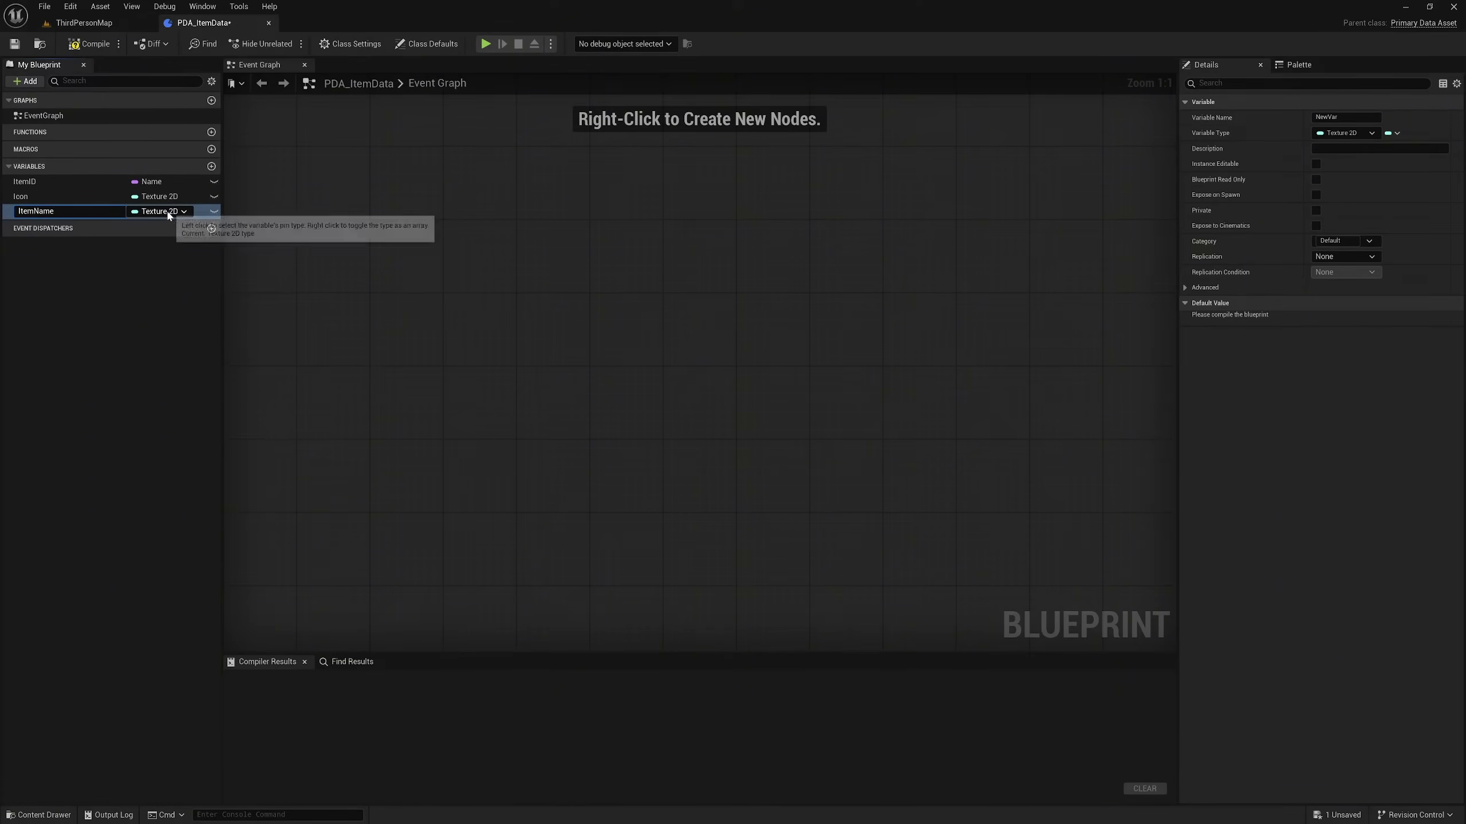
pyautogui.press('Return')
pyautogui.click(157, 212)
pyautogui.click(167, 320)
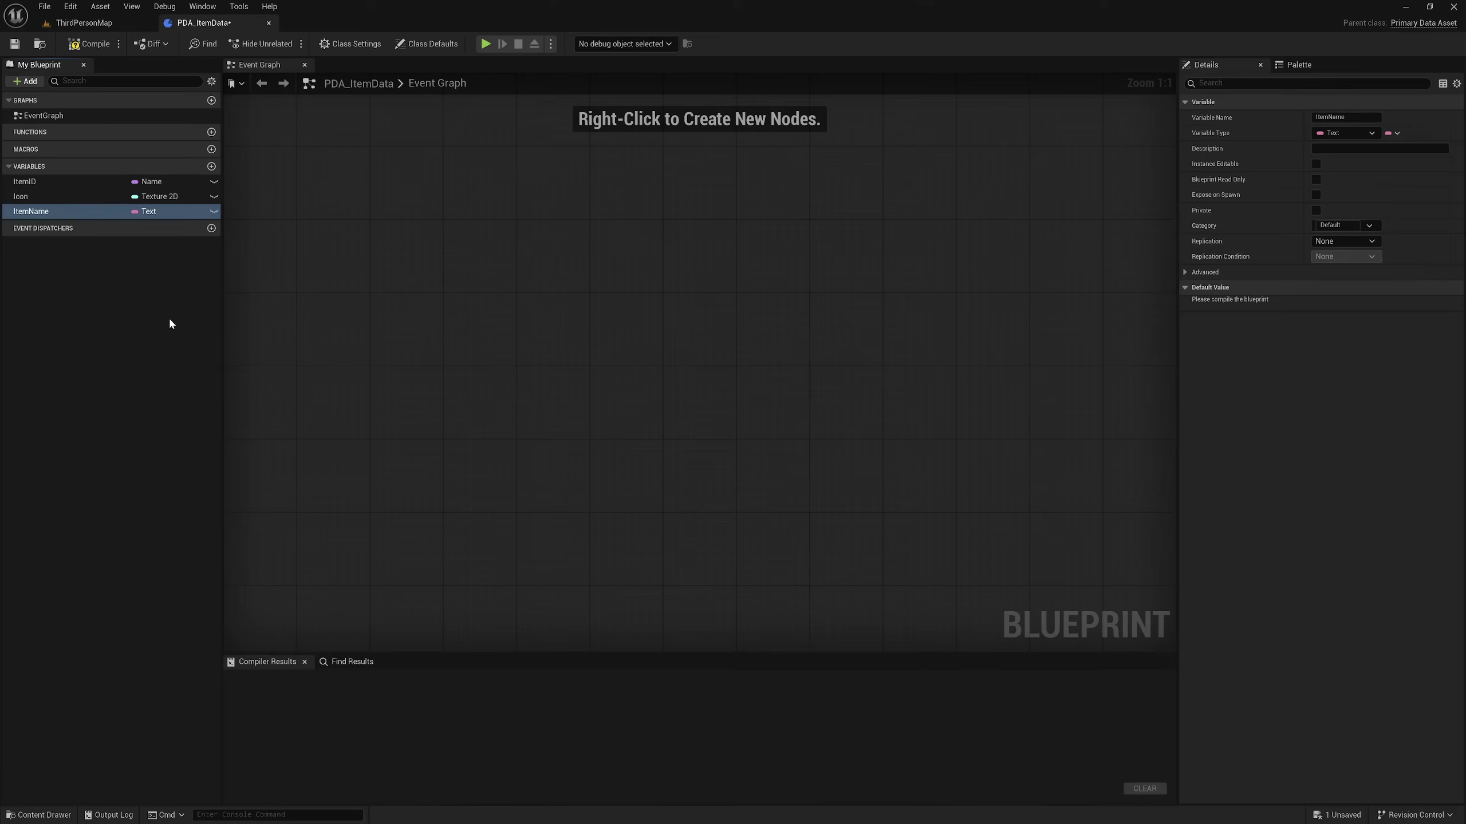
pyautogui.click(211, 166)
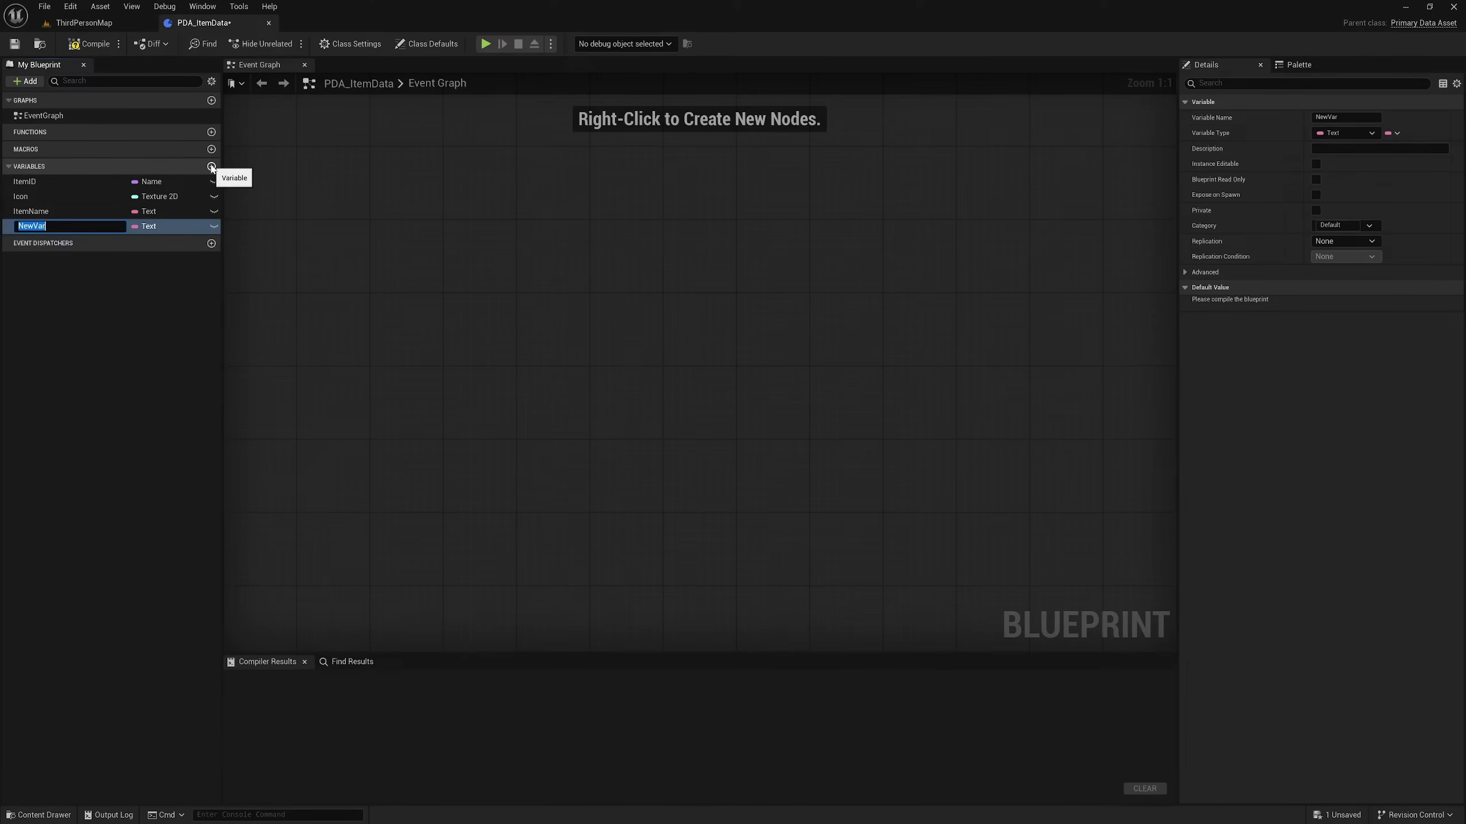
pyautogui.write('ItemDescription')
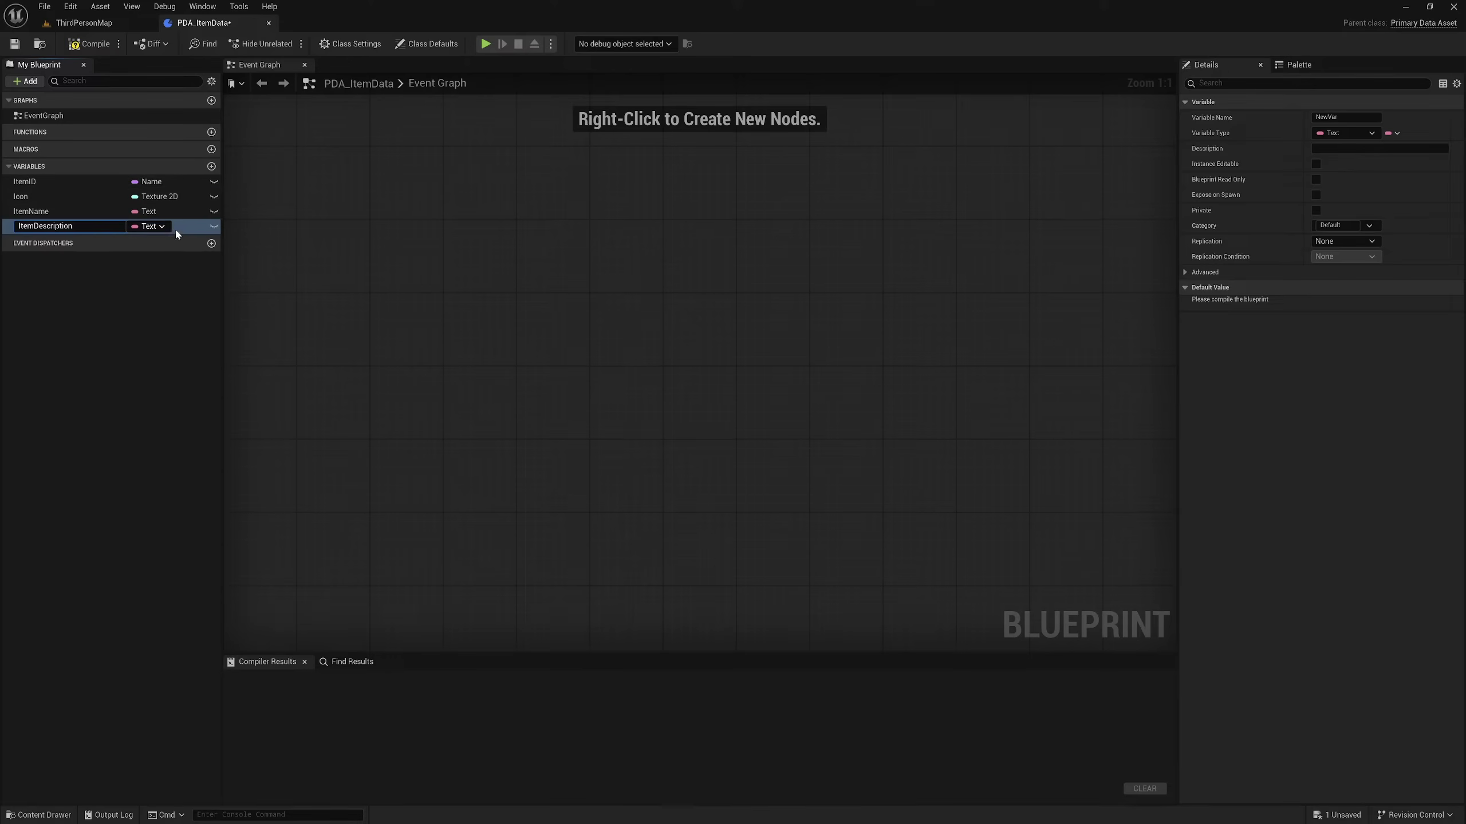
pyautogui.click(174, 227)
# Add a StackSize Integer variable and a Weight Float variable.
pyautogui.click(211, 167)
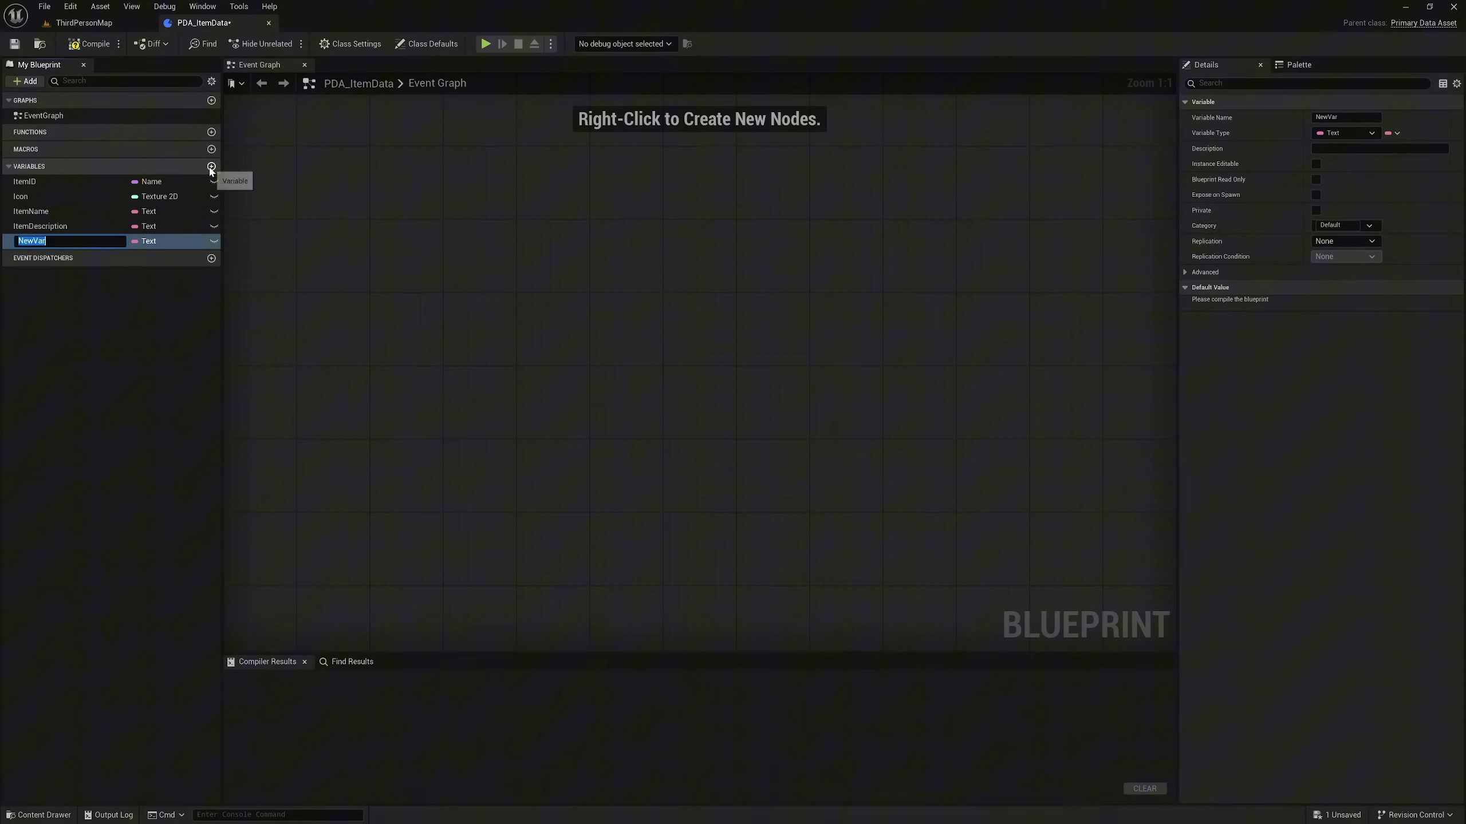
pyautogui.write('StackSize')
pyautogui.press('Return')
pyautogui.click(151, 242)
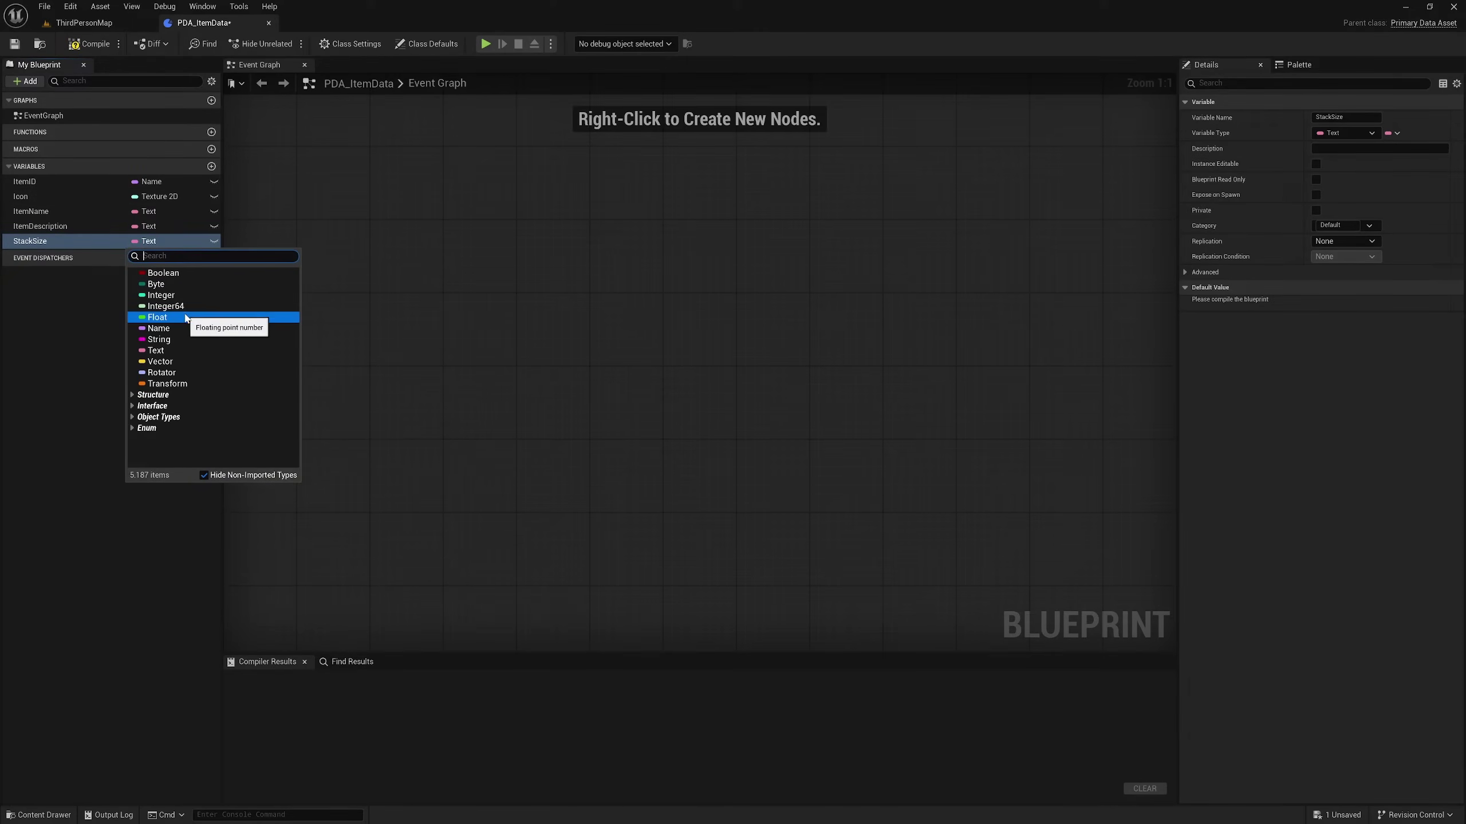
pyautogui.click(185, 295)
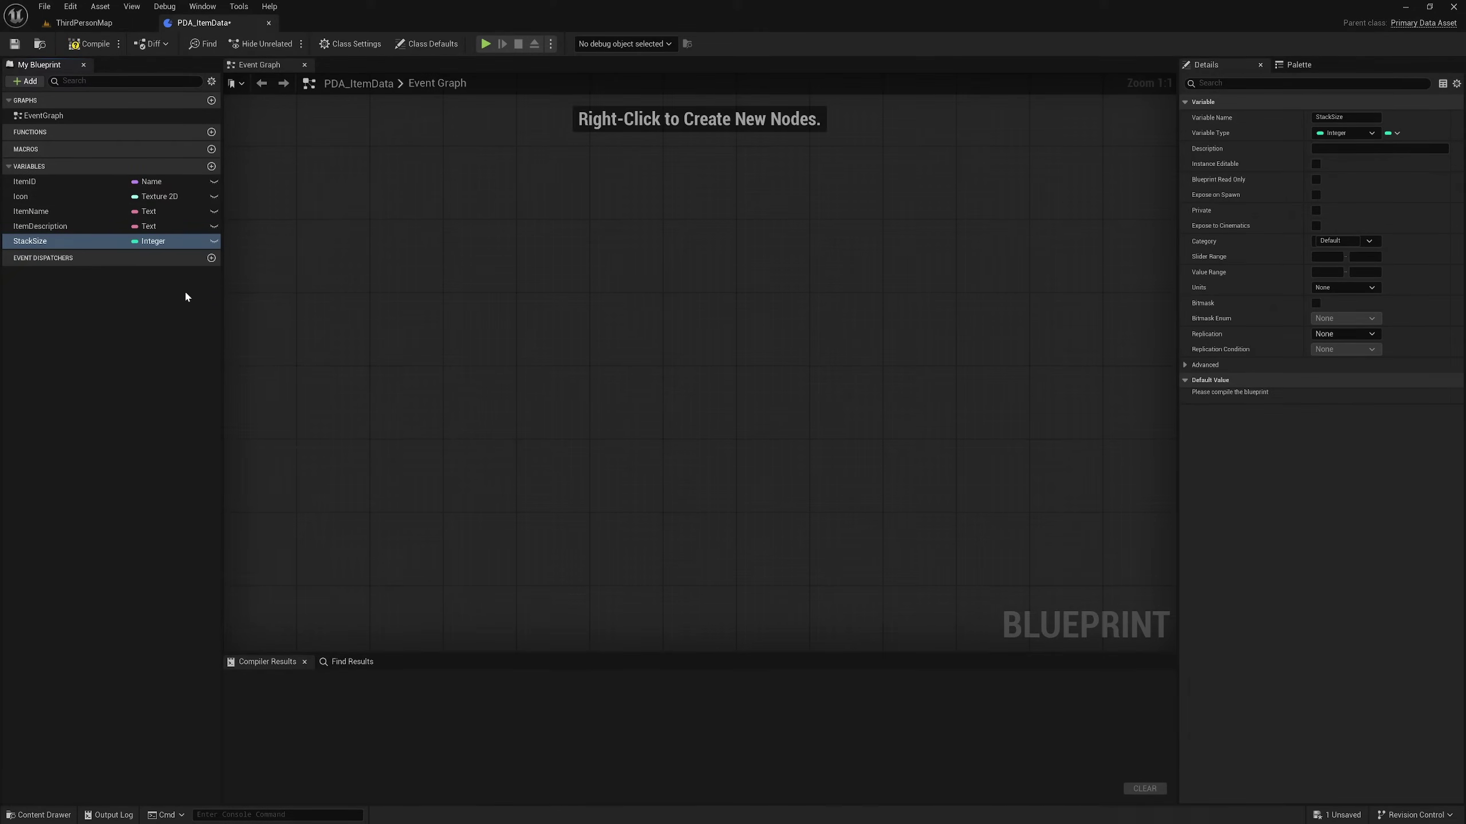
pyautogui.click(211, 166)
pyautogui.write('W')
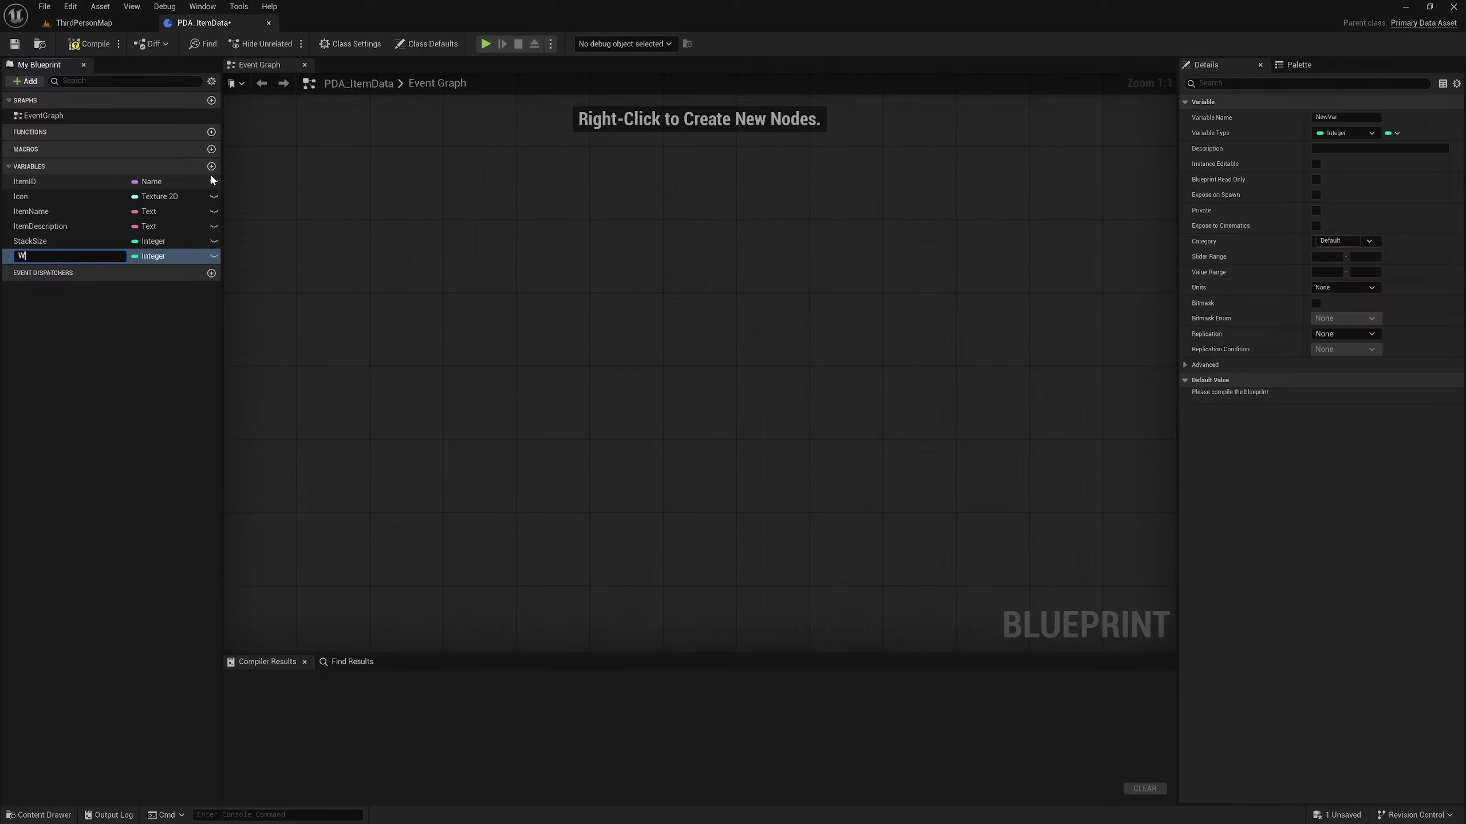
pyautogui.write('eight')
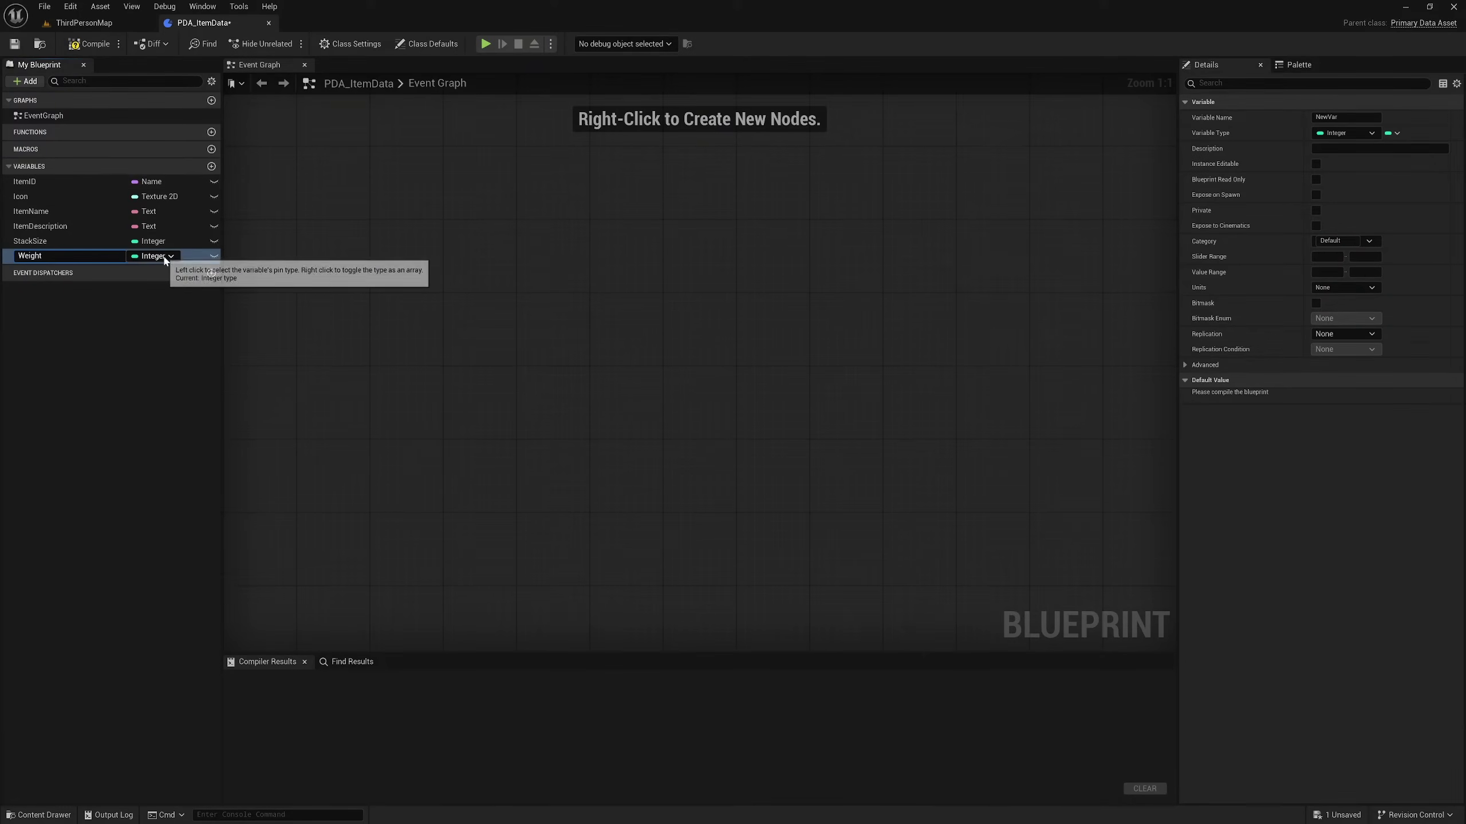
pyautogui.press('Return')
pyautogui.click(163, 258)
pyautogui.write('float')
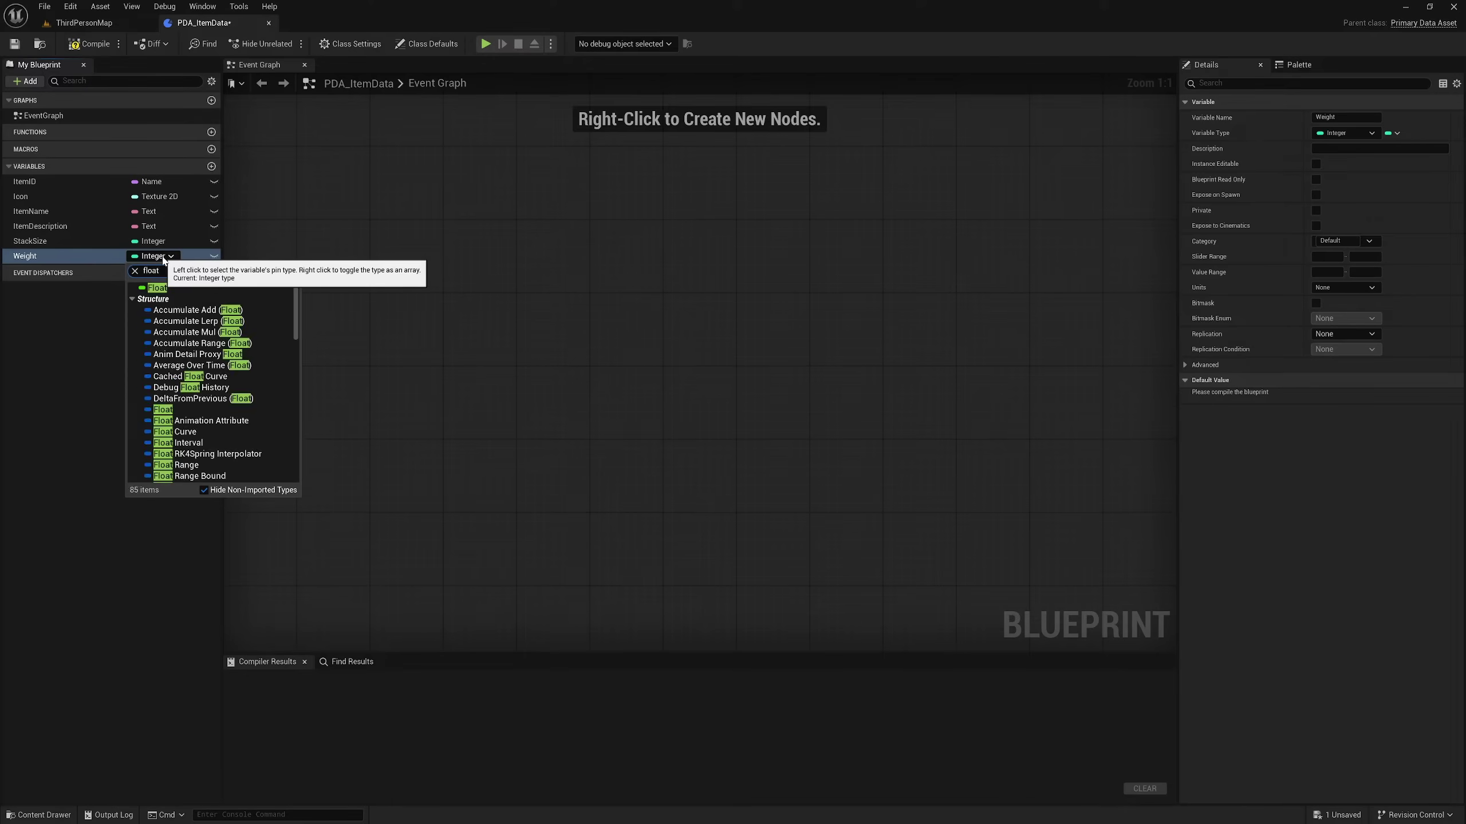
pyautogui.press('Return')
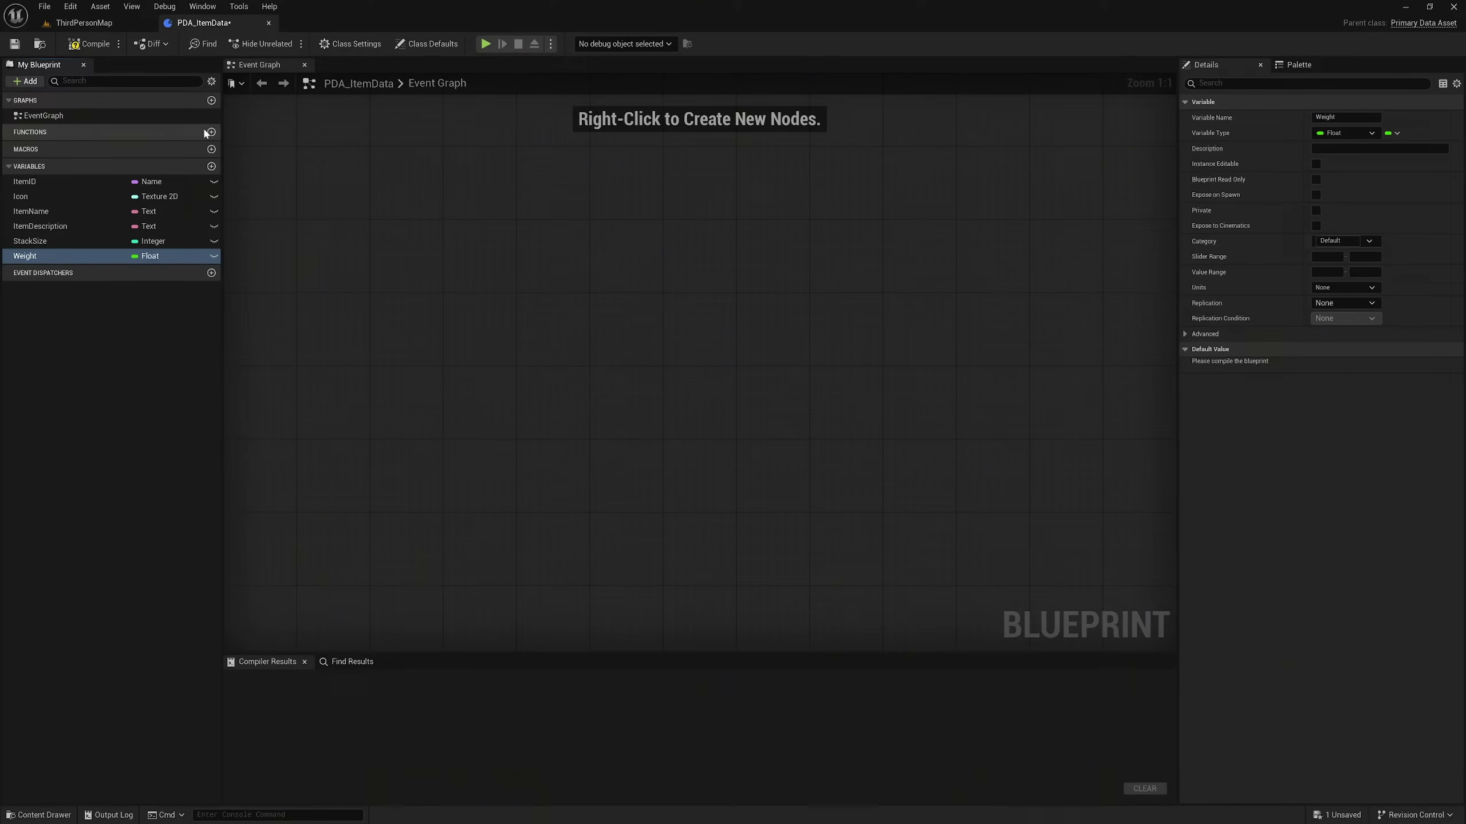
# Add a function named IsStackable and mark it Pure.
pyautogui.click(209, 133)
pyautogui.press('BackSpace')
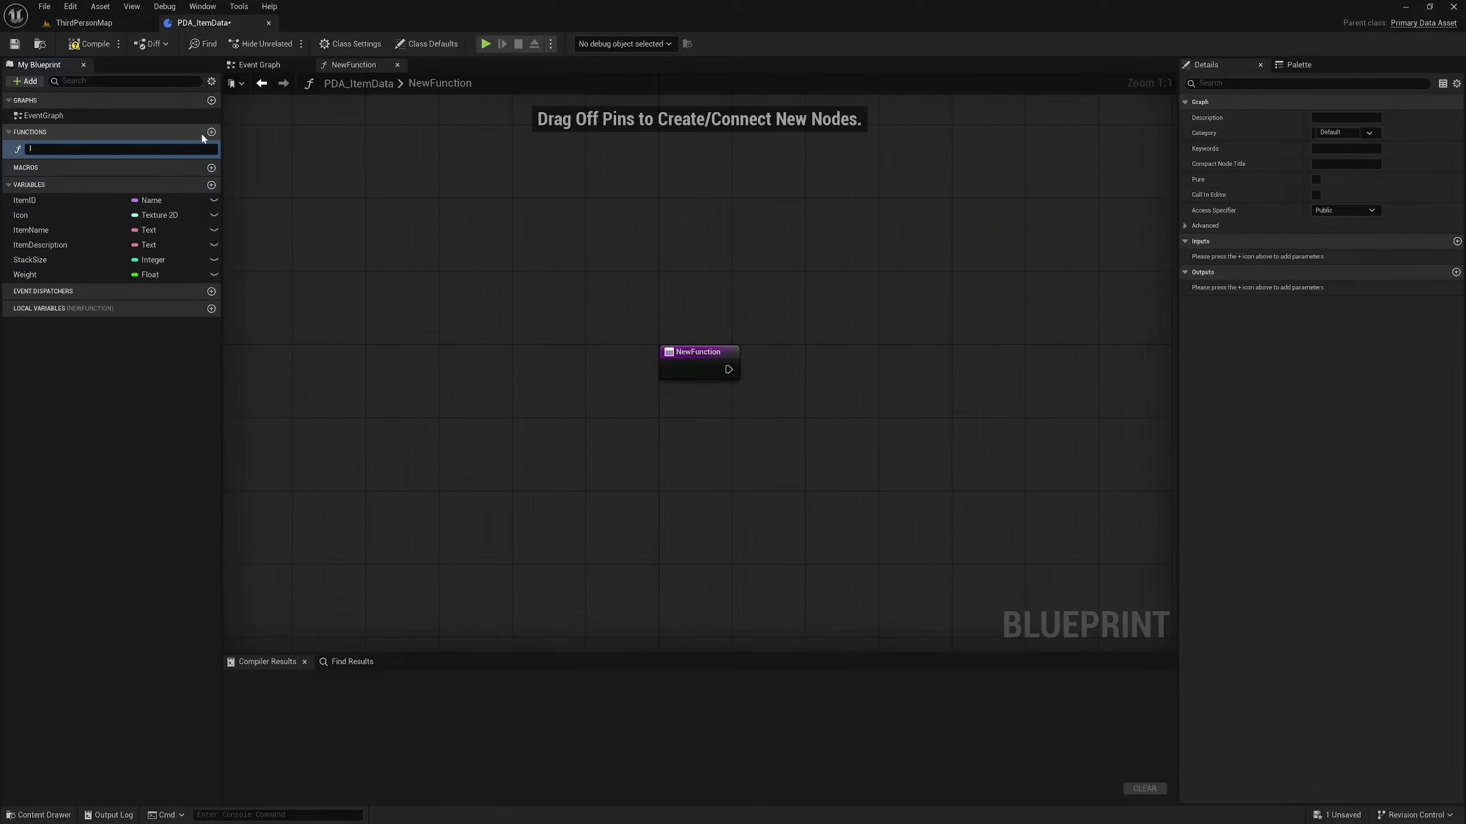
pyautogui.write('IsStackable')
pyautogui.press('Return')
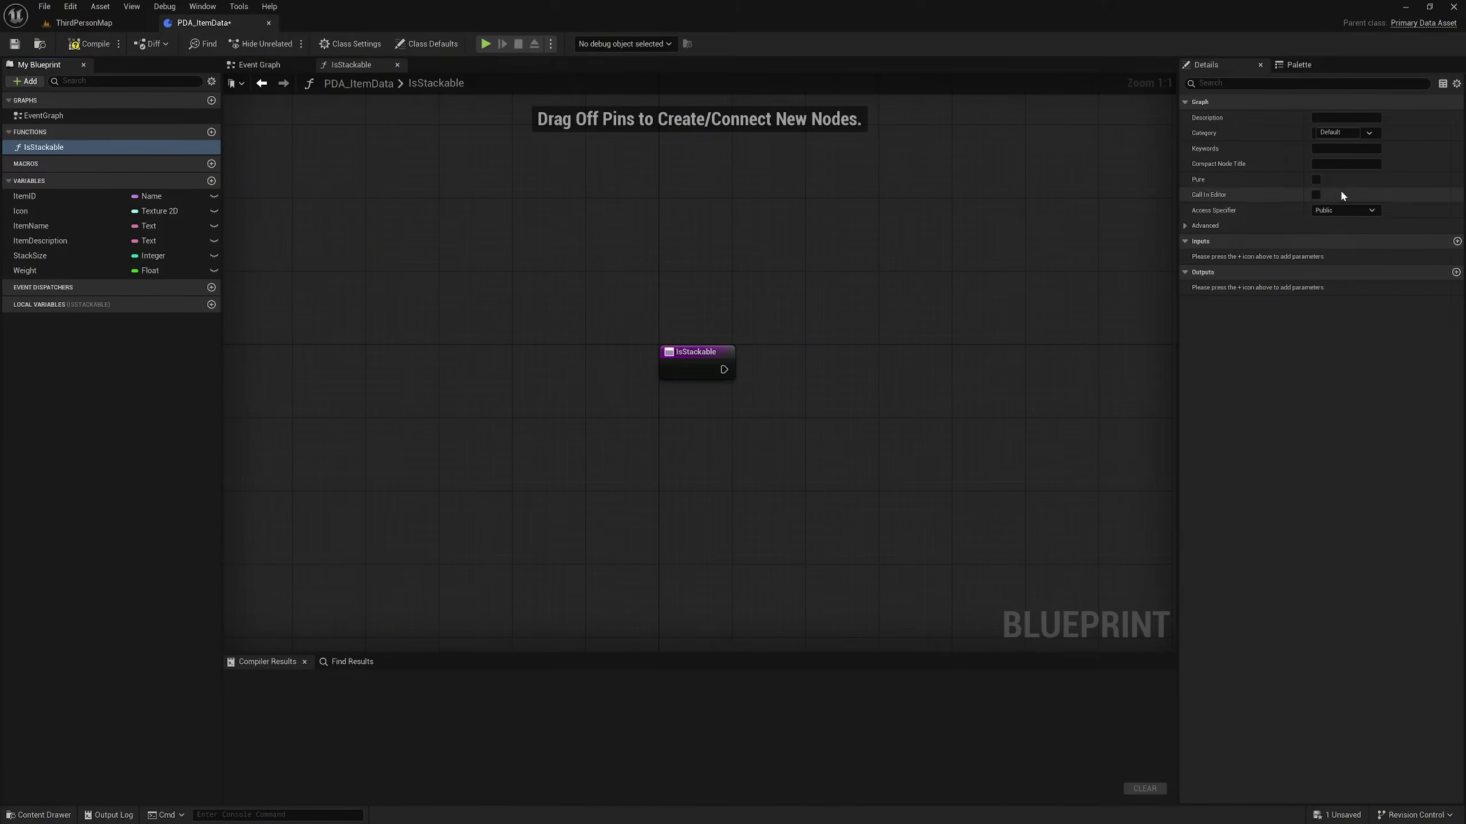
pyautogui.click(1316, 180)
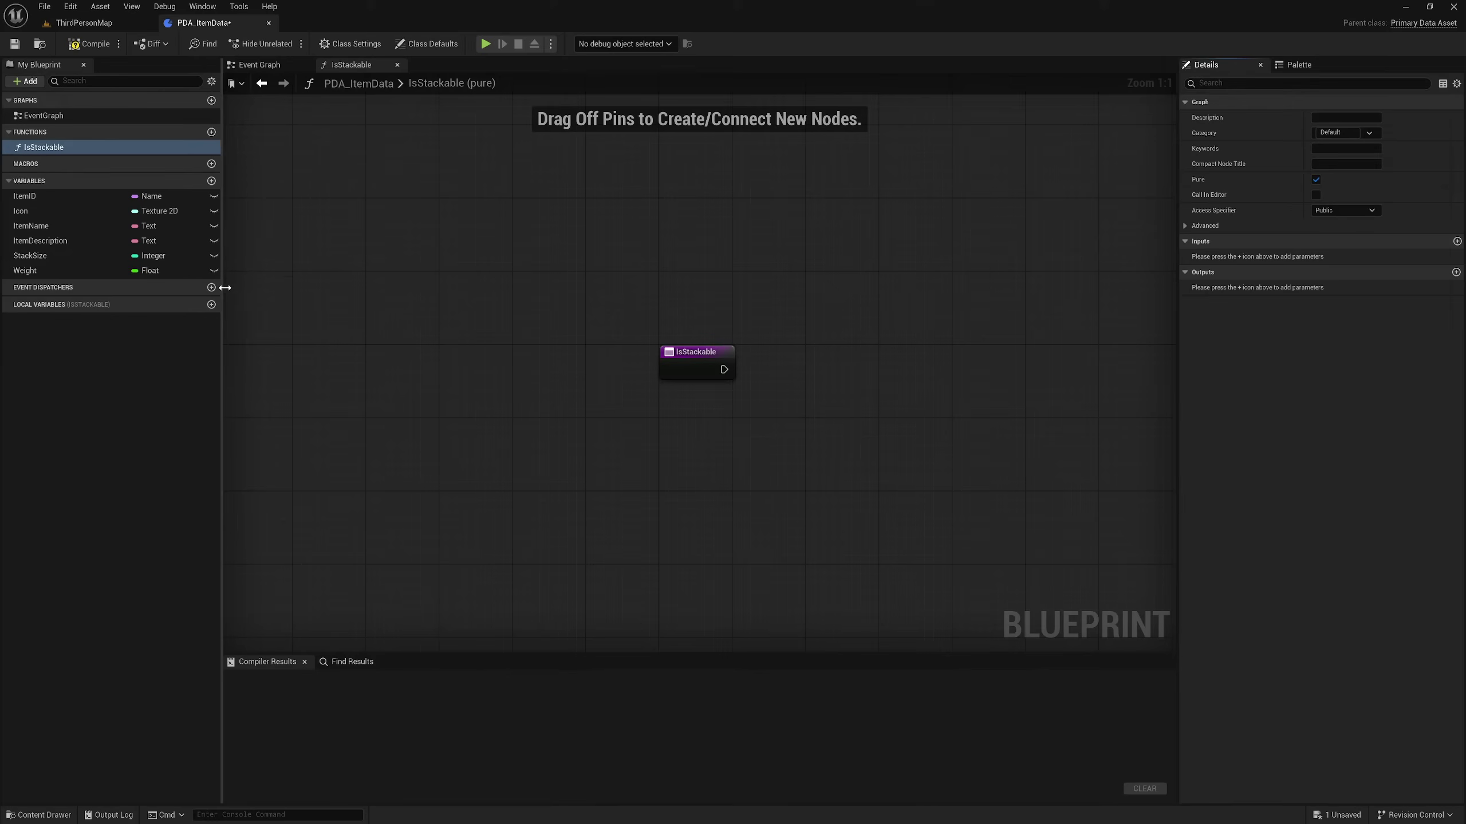
# Place a StackSize getter feeding a greater-than (>) comparison in the function graph.
pyautogui.moveTo(660, 358); pyautogui.dragTo(445, 350, button='right')
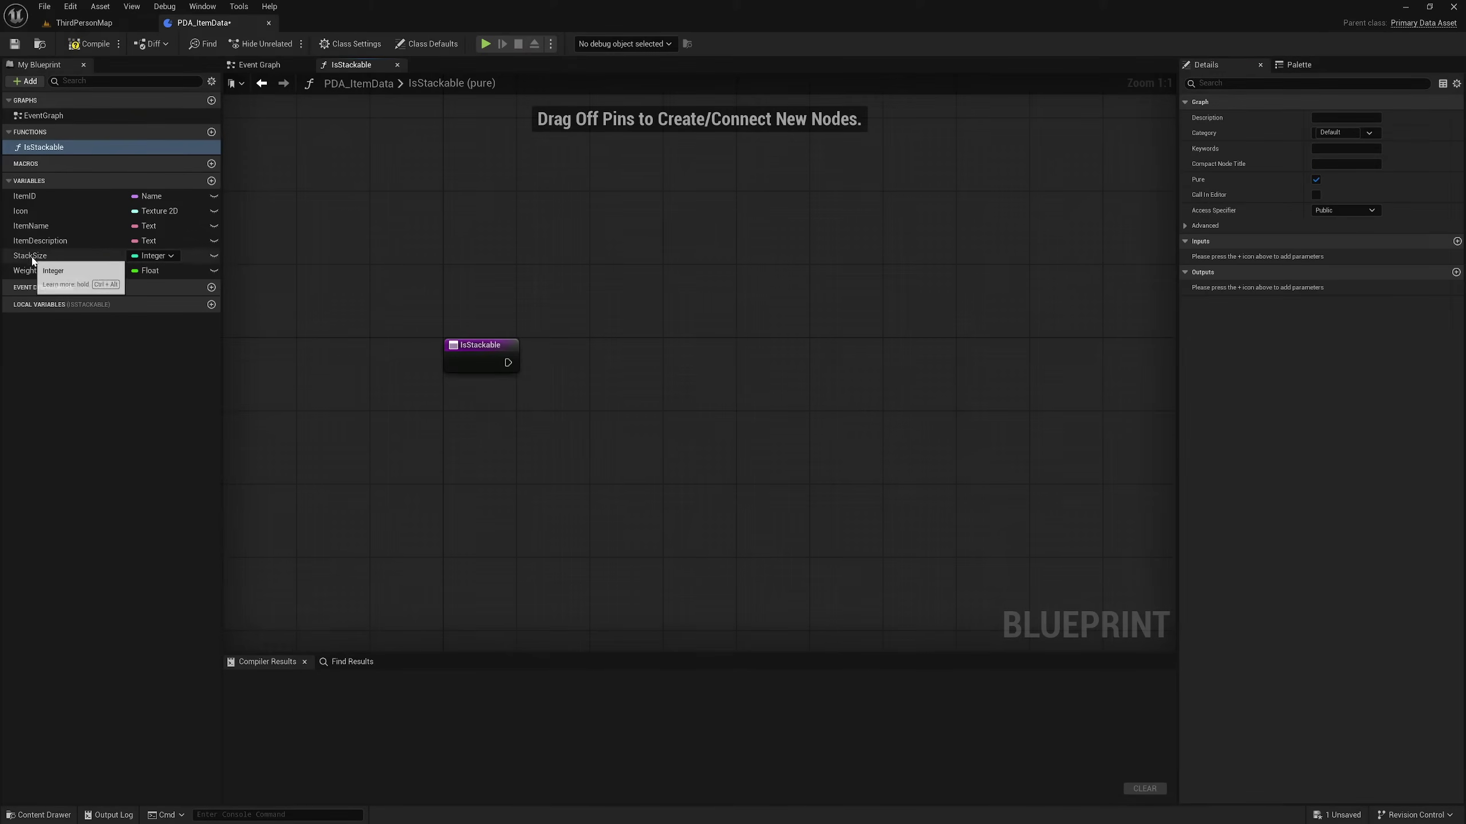
pyautogui.moveTo(34, 255); pyautogui.dragTo(463, 386)
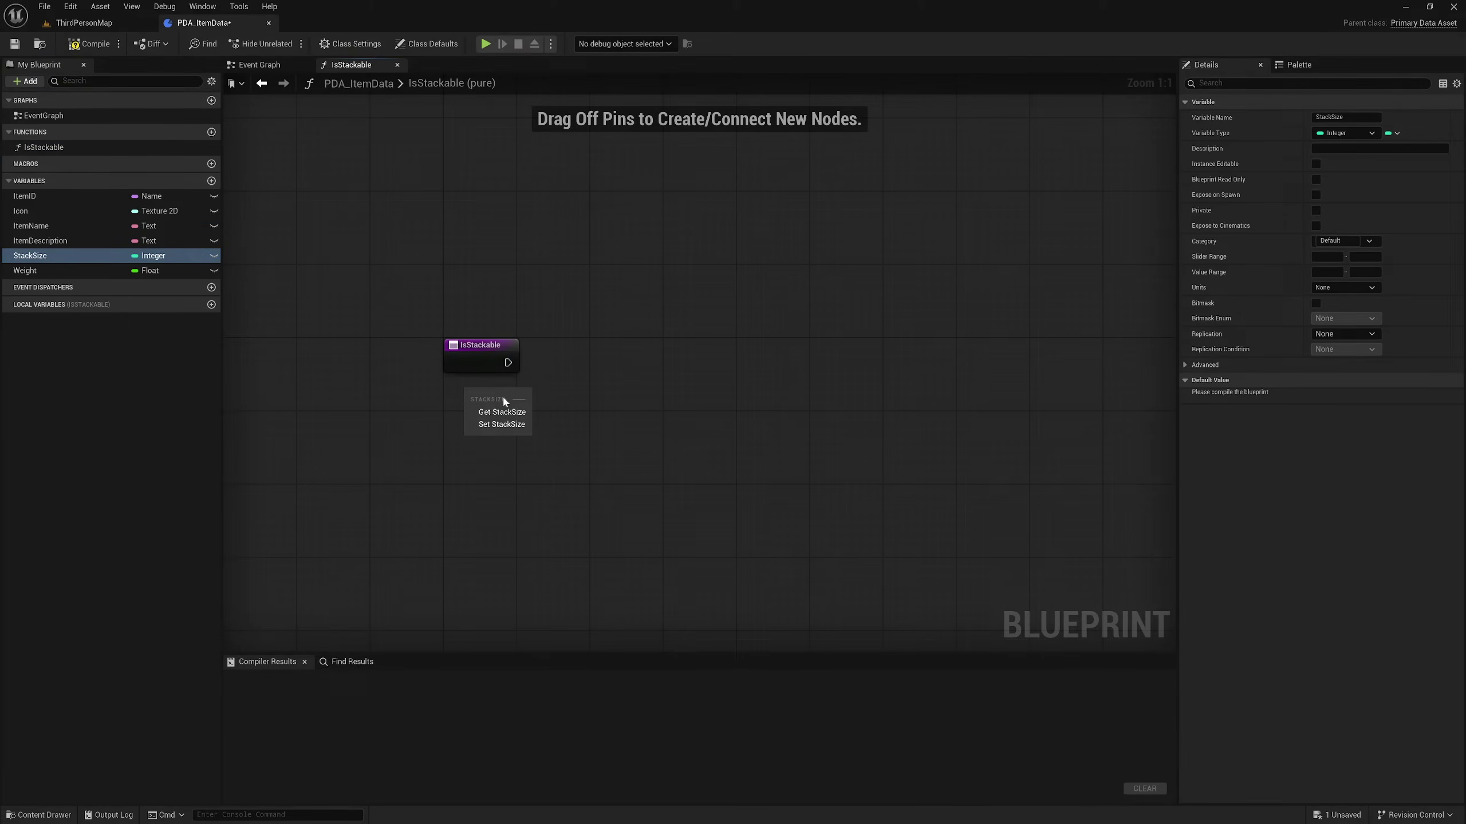
pyautogui.click(501, 404)
pyautogui.moveTo(523, 395); pyautogui.dragTo(563, 402)
pyautogui.write('>')
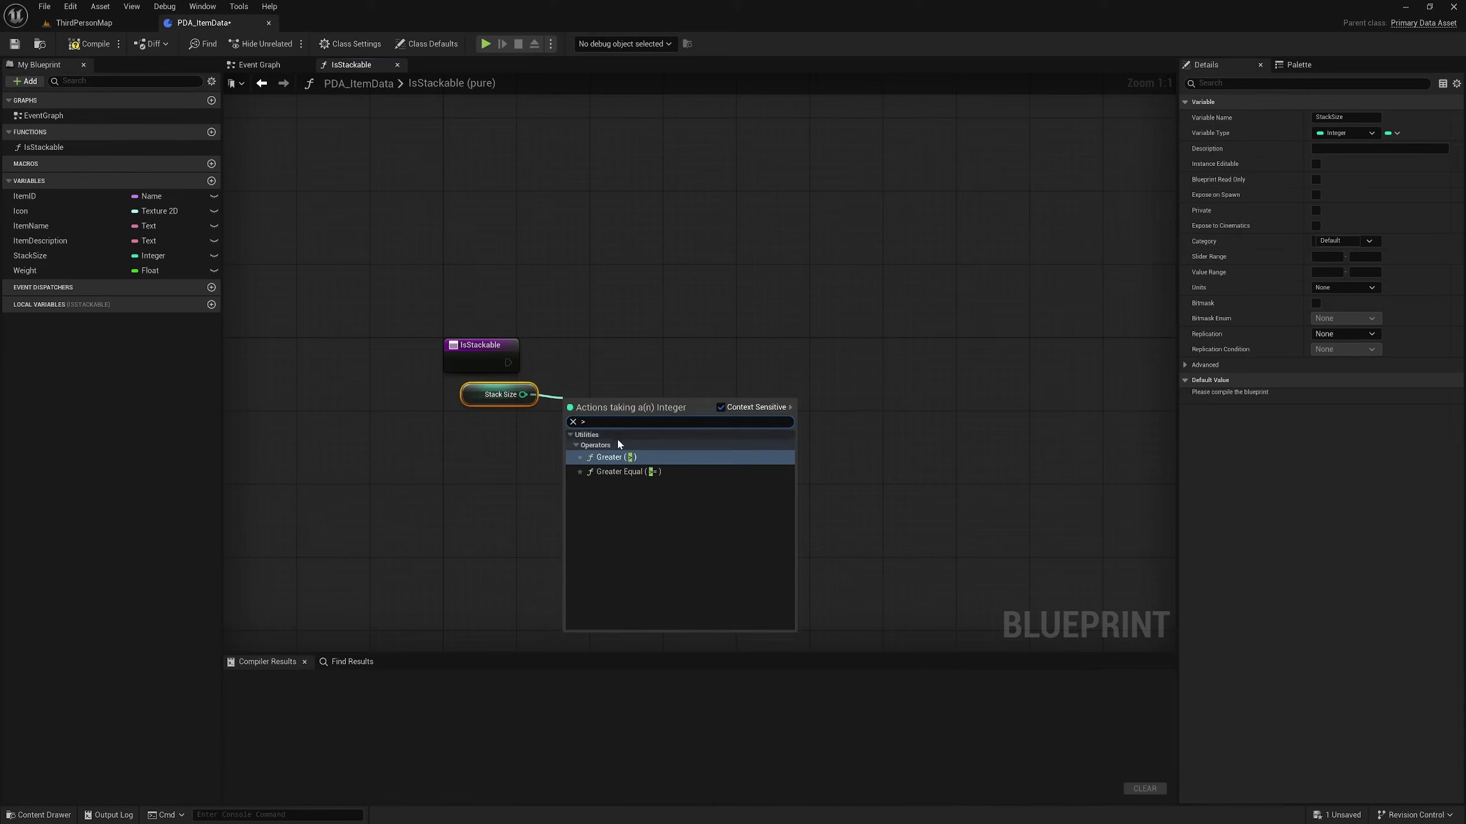
pyautogui.click(613, 457)
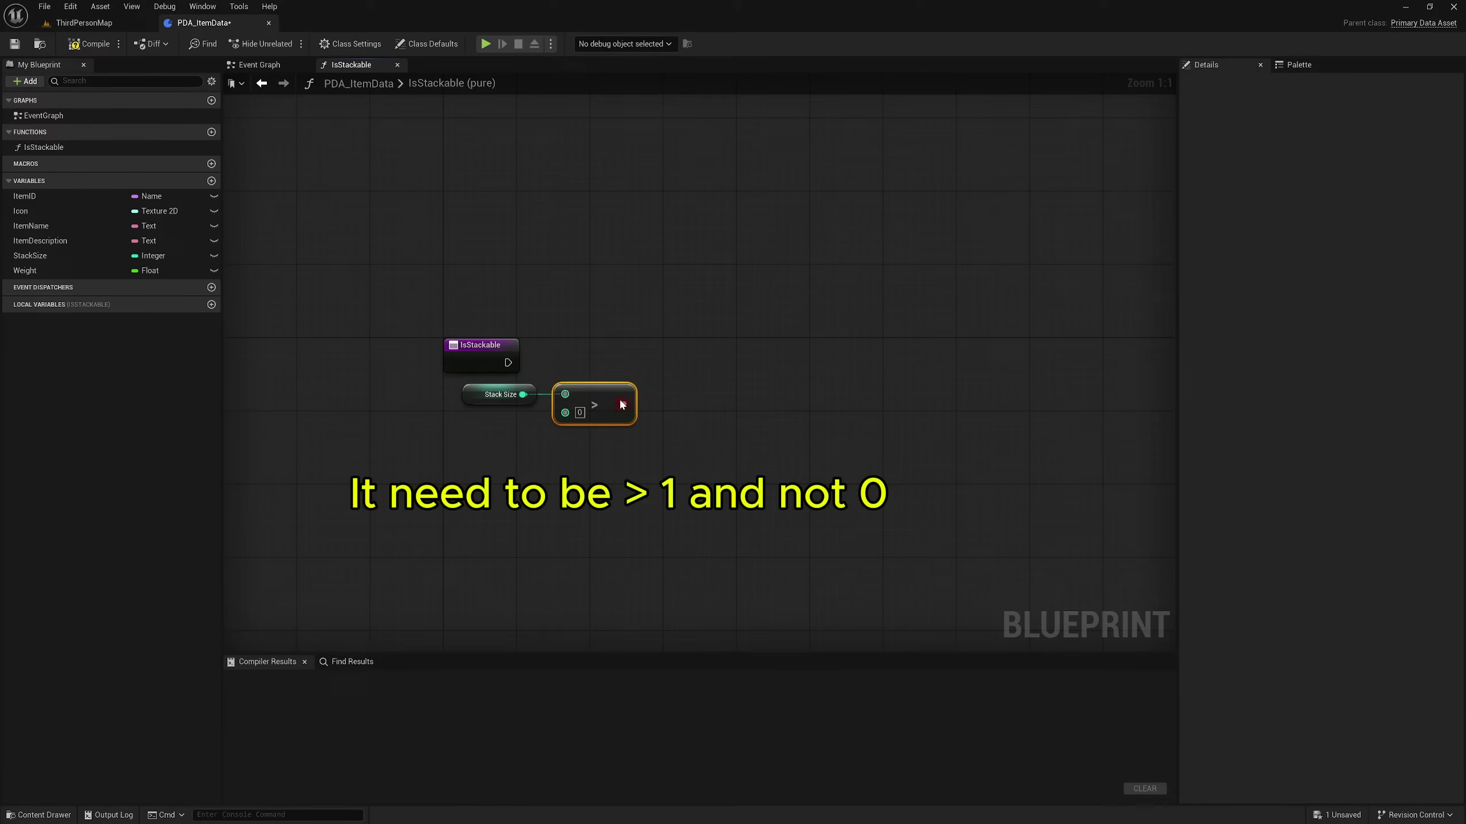
# Wire the comparison into a Return Node with Boolean output IsStackable, then compile.
pyautogui.moveTo(508, 362); pyautogui.dragTo(691, 365)
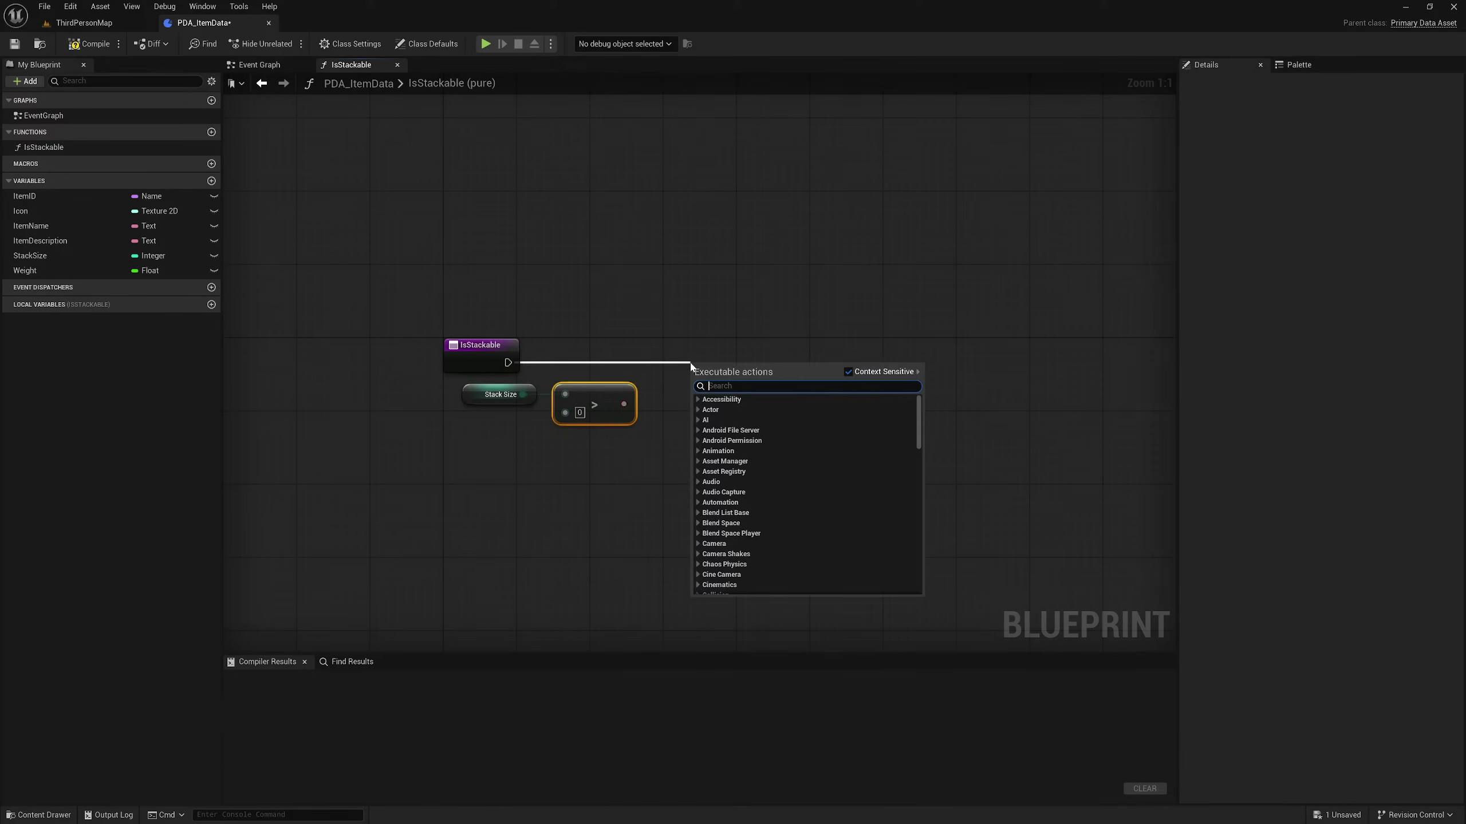
pyautogui.write('return')
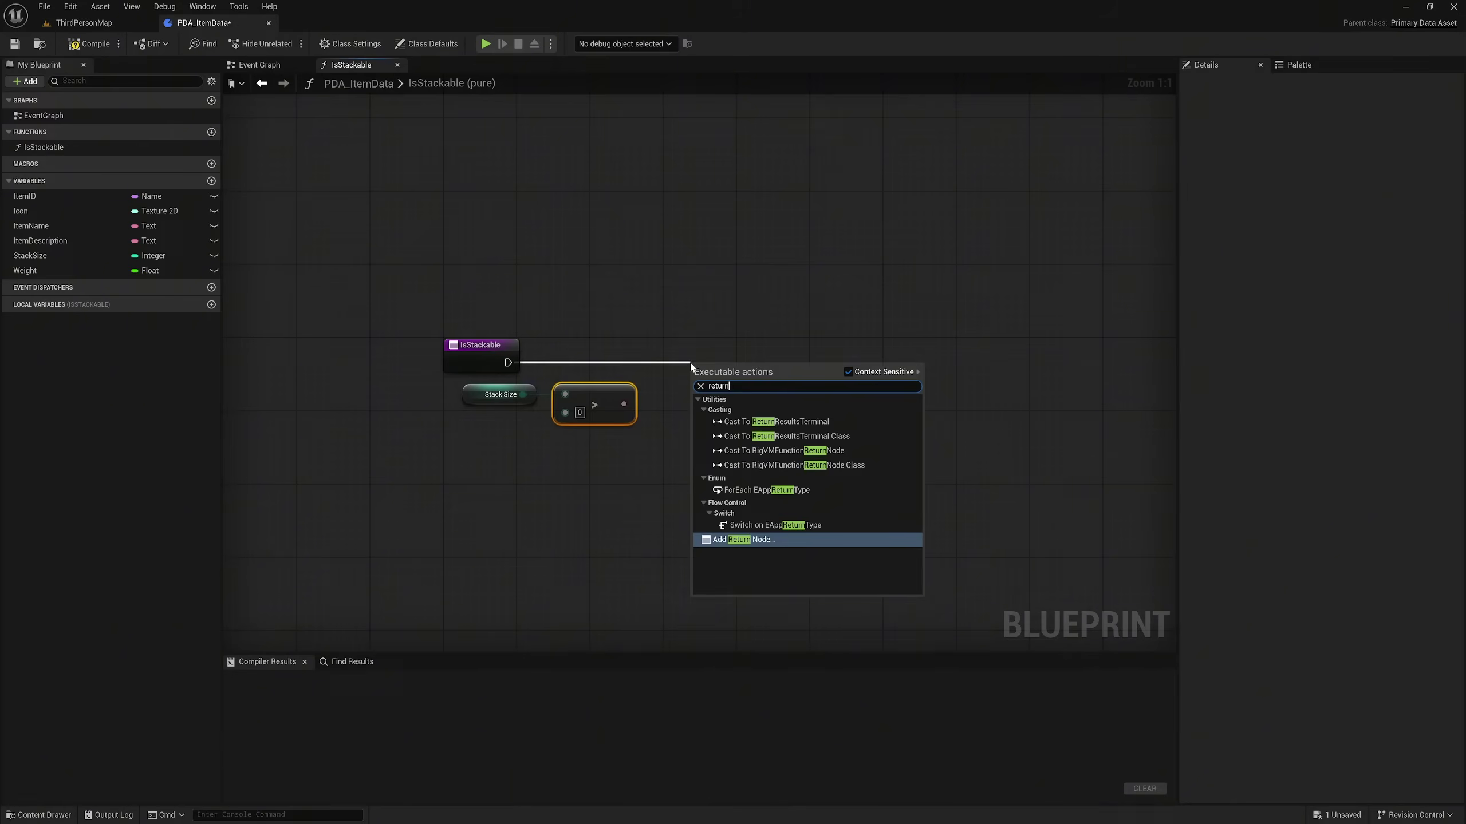
pyautogui.press('Return')
pyautogui.moveTo(692, 363); pyautogui.dragTo(691, 345)
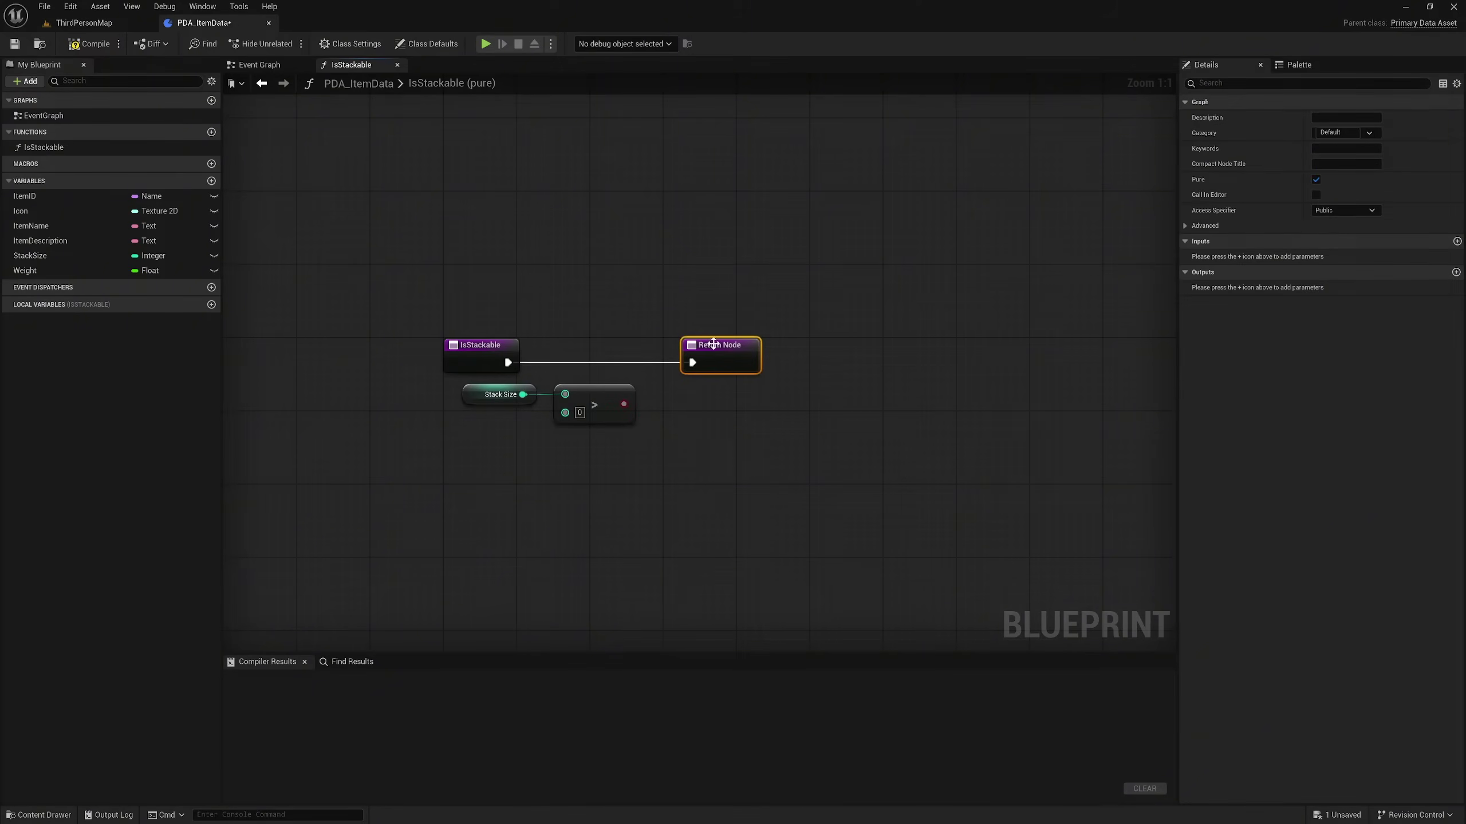
pyautogui.moveTo(624, 404); pyautogui.dragTo(705, 375)
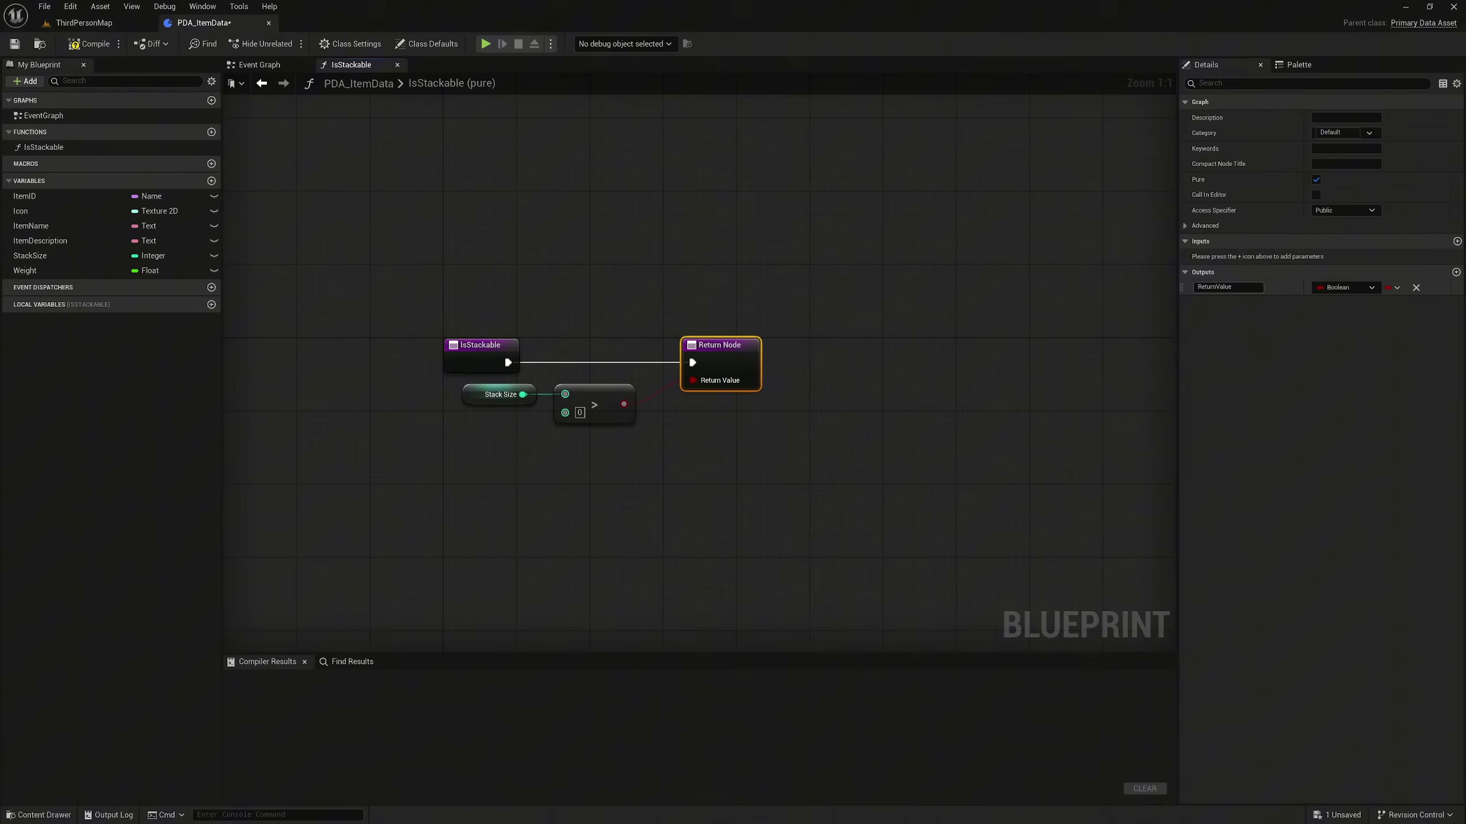
pyautogui.click(1223, 286)
pyautogui.press('BackSpace')
pyautogui.write('ackab')
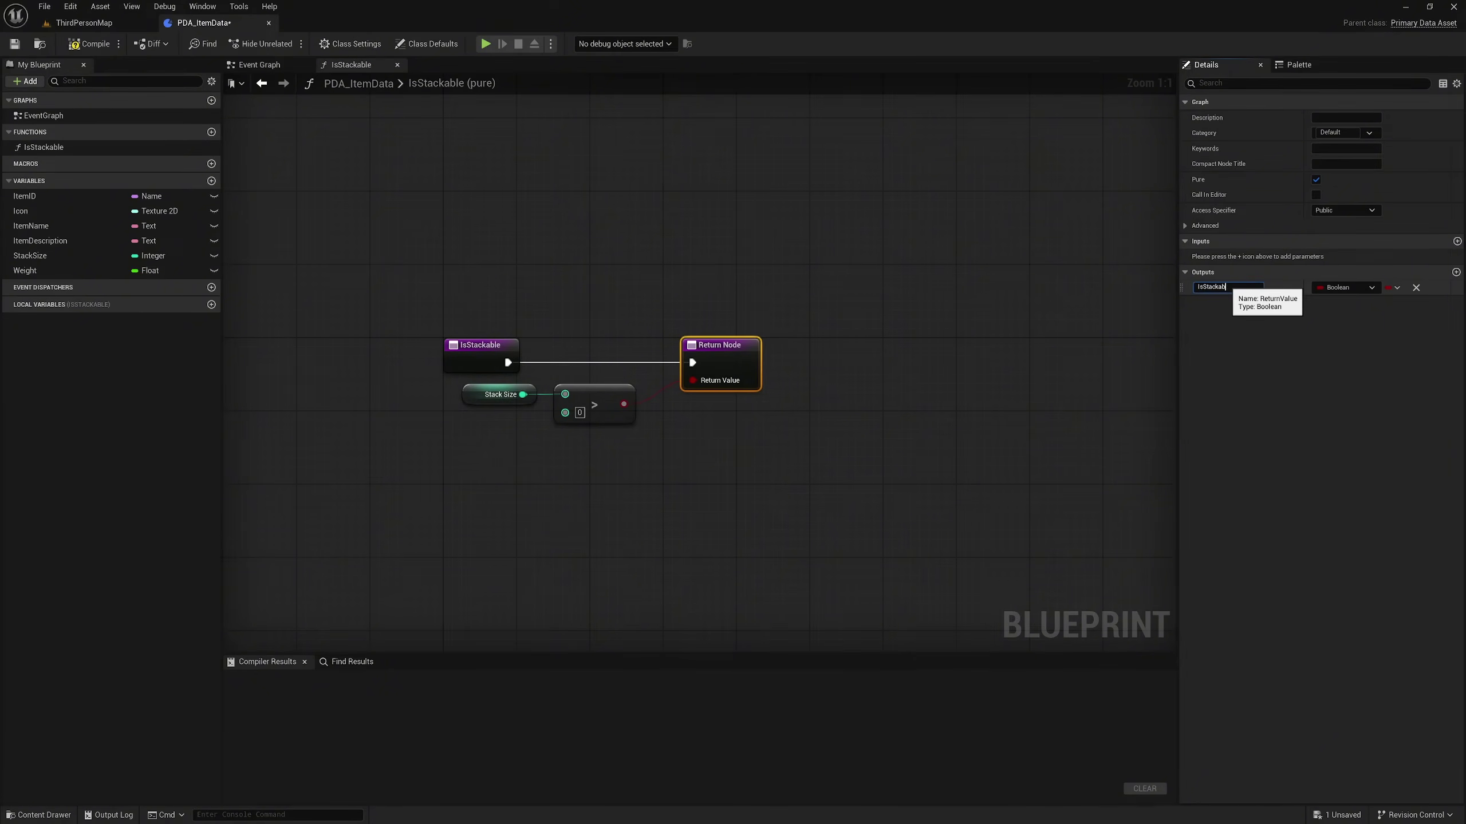
pyautogui.write('le')
pyautogui.press('Return')
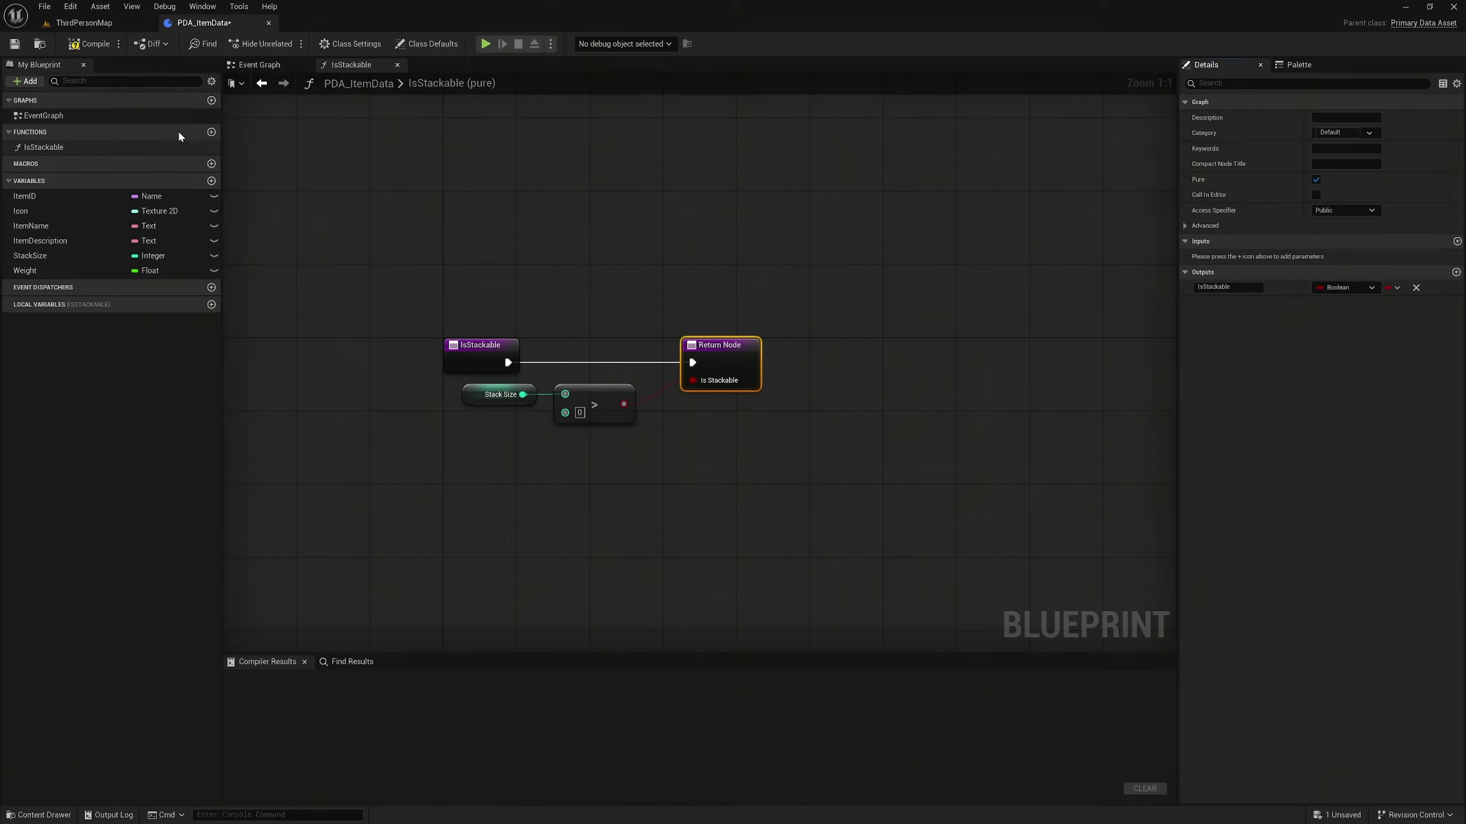
pyautogui.click(69, 46)
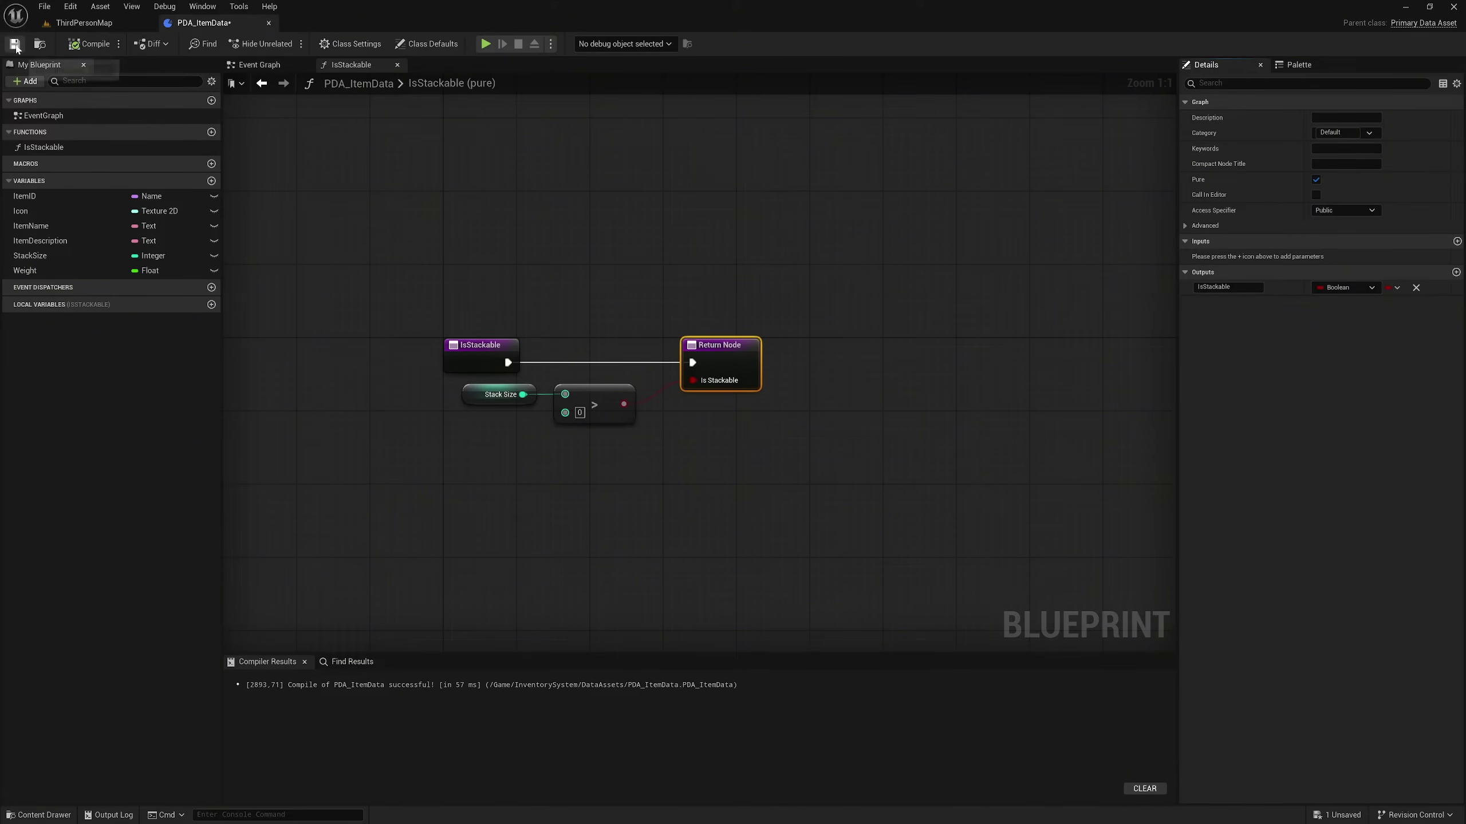
# Save PDA_ItemData and create an Items folder inside InventorySystem.
pyautogui.click(15, 45)
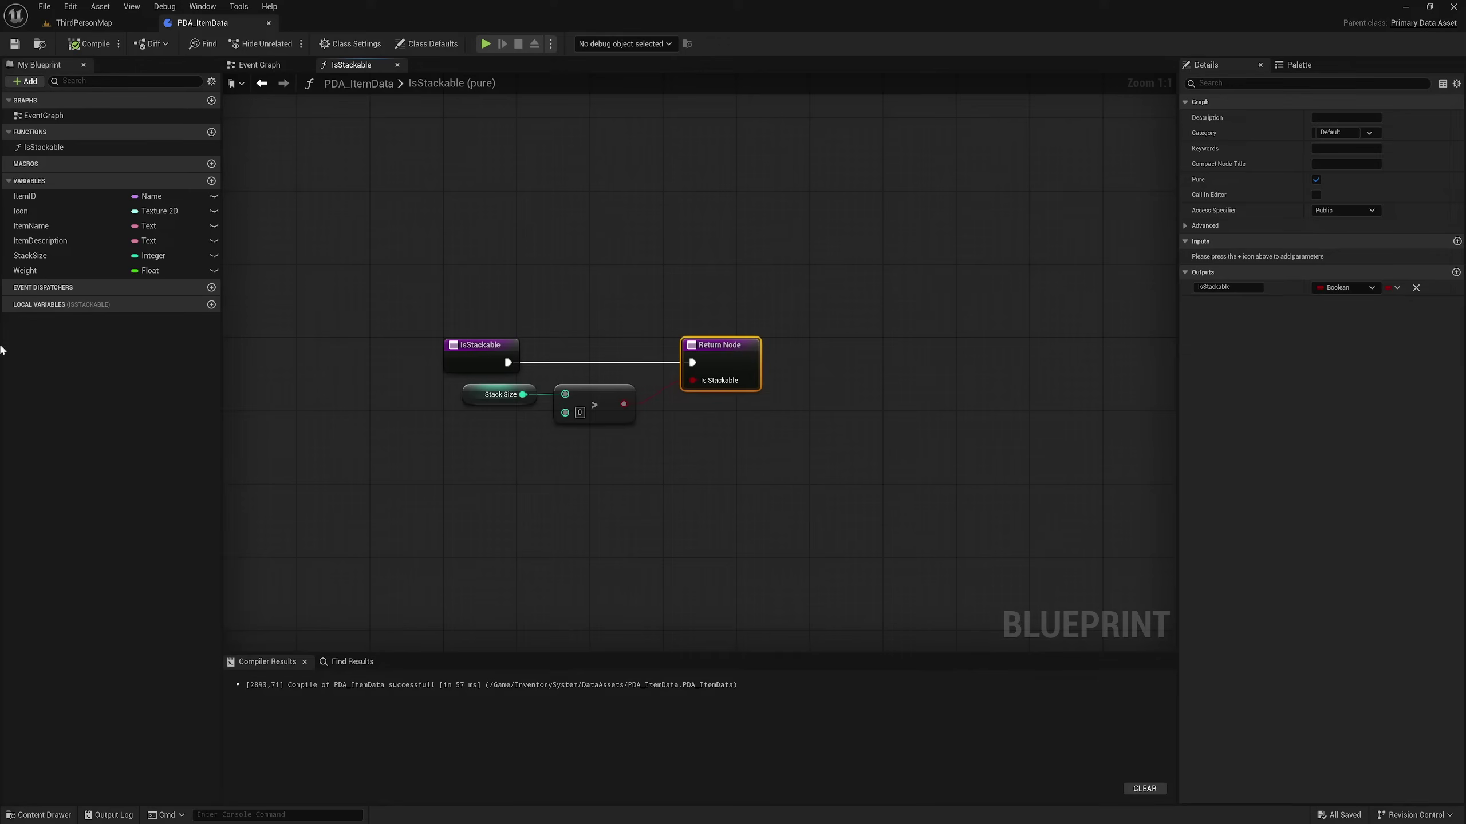
pyautogui.click(39, 815)
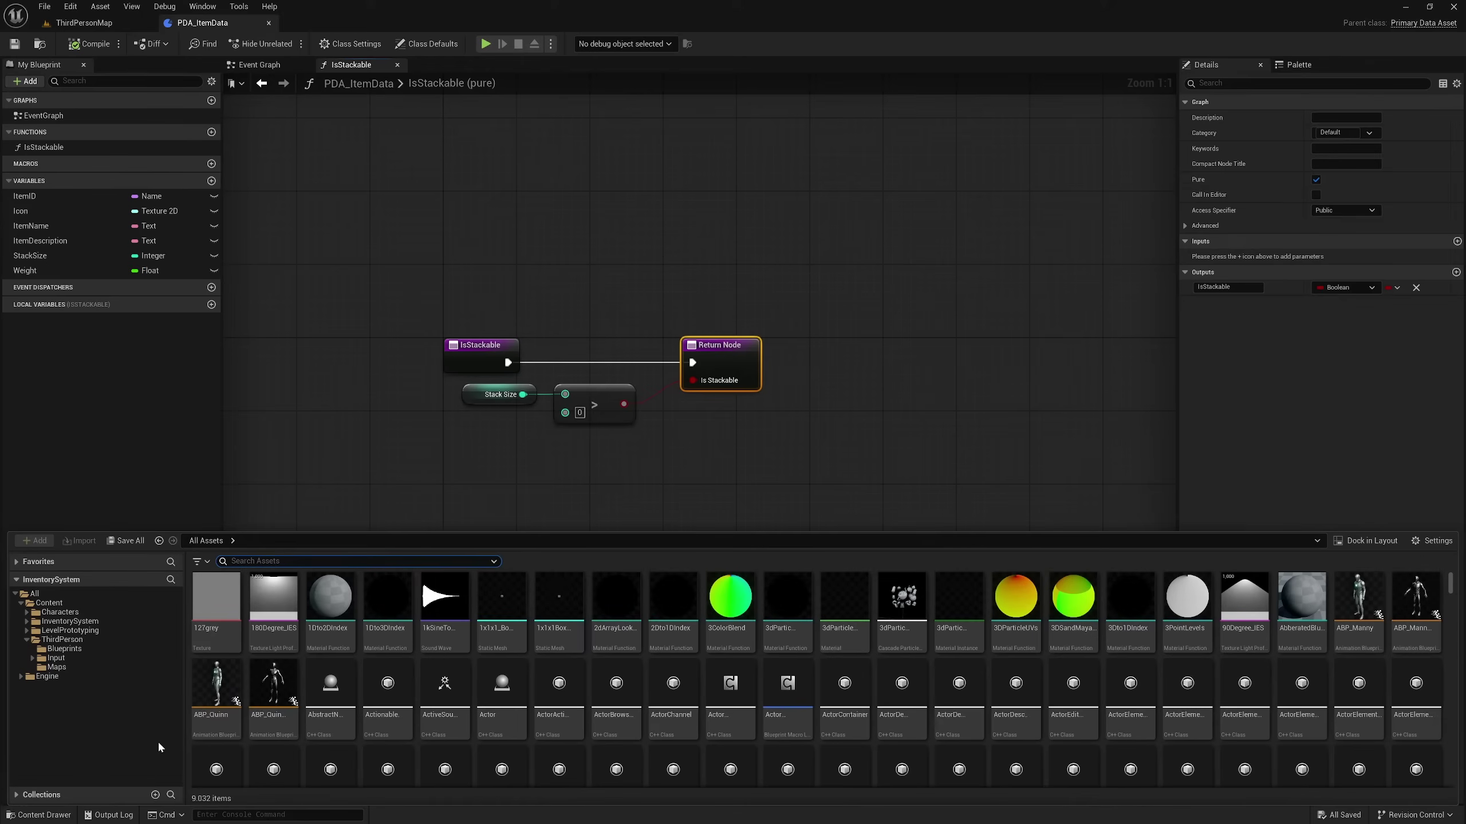
pyautogui.click(64, 621)
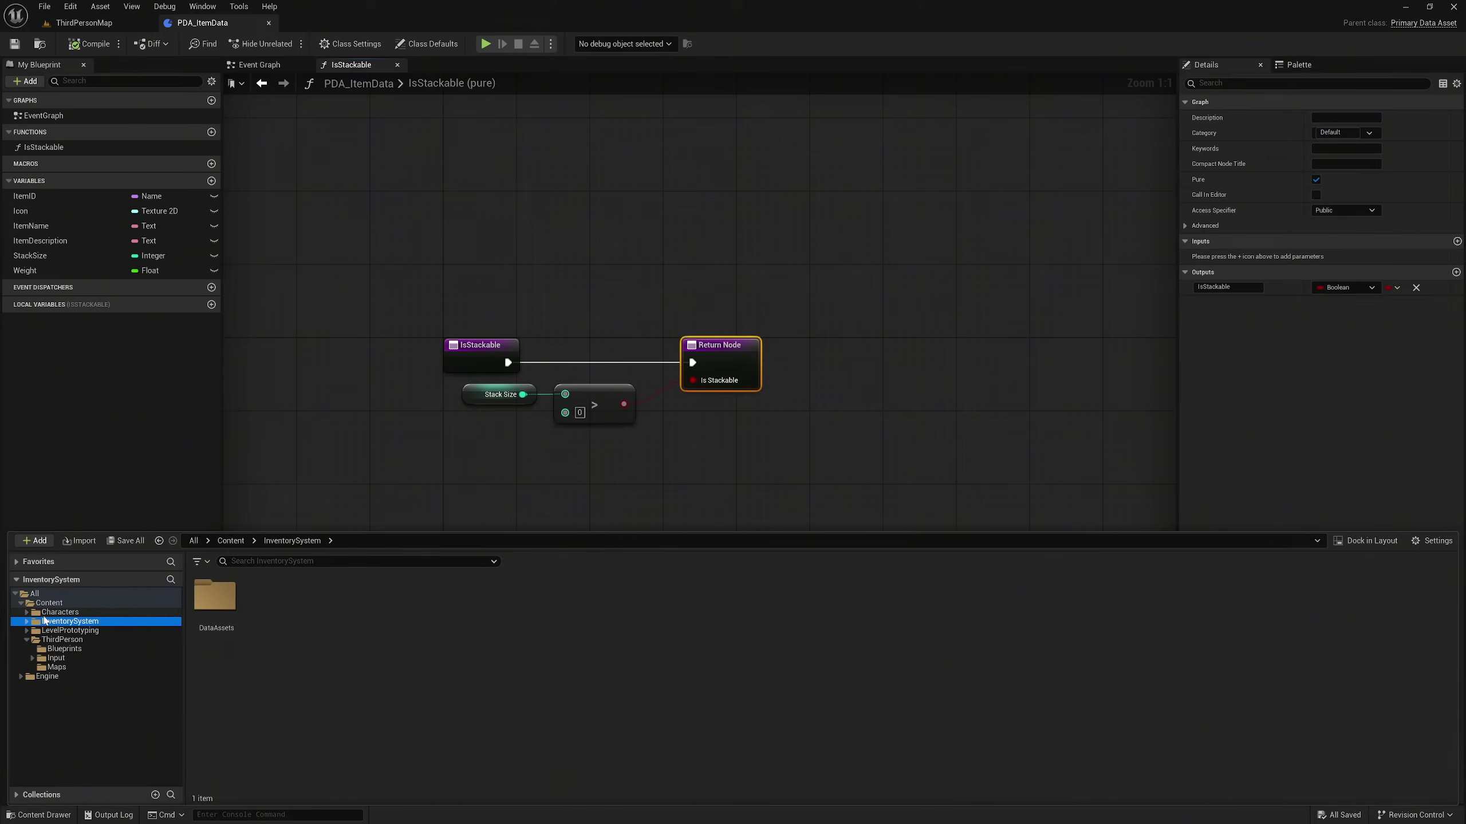
pyautogui.click(27, 621)
pyautogui.rightClick(285, 655)
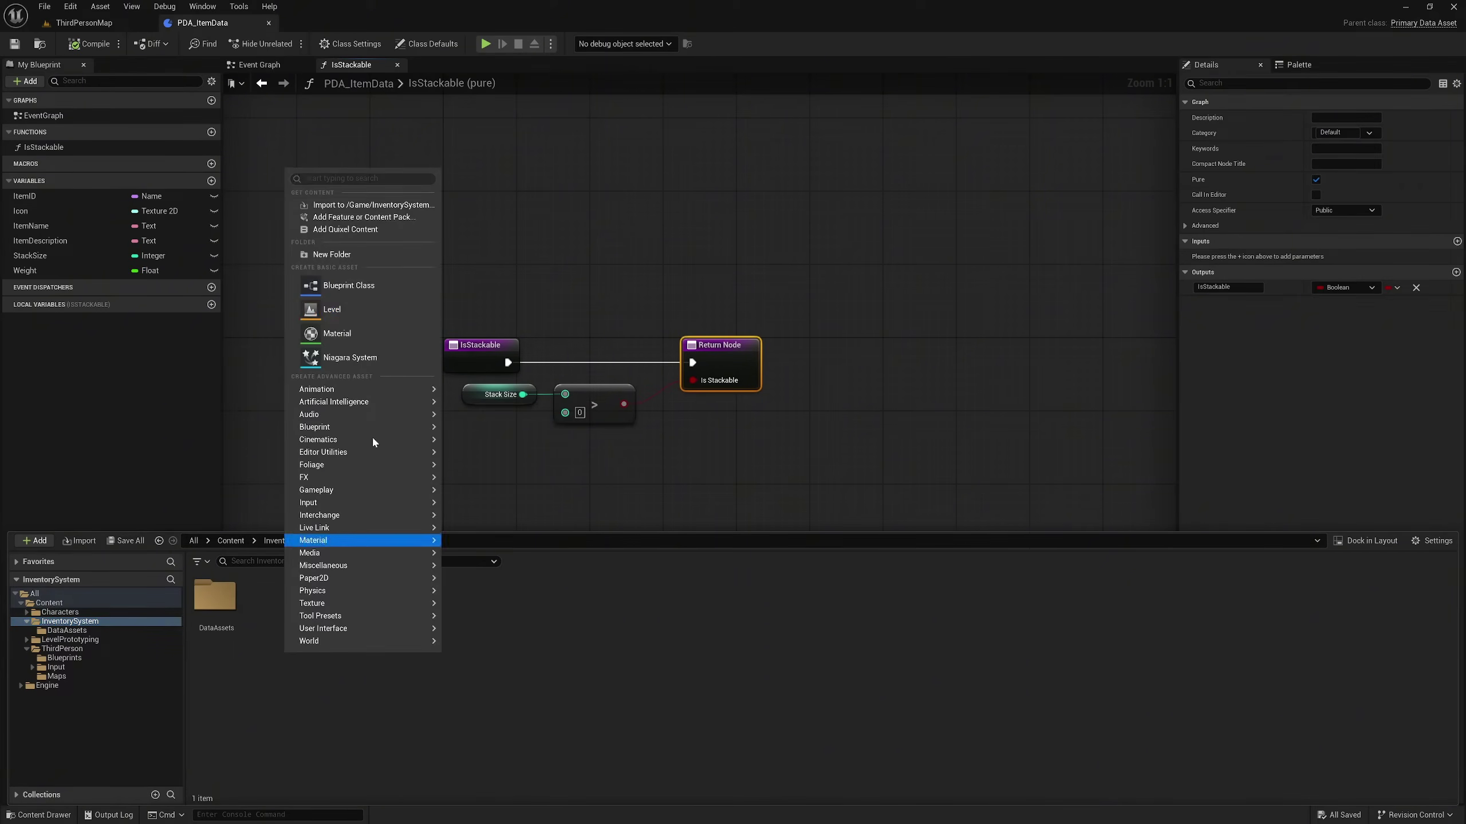
pyautogui.click(383, 254)
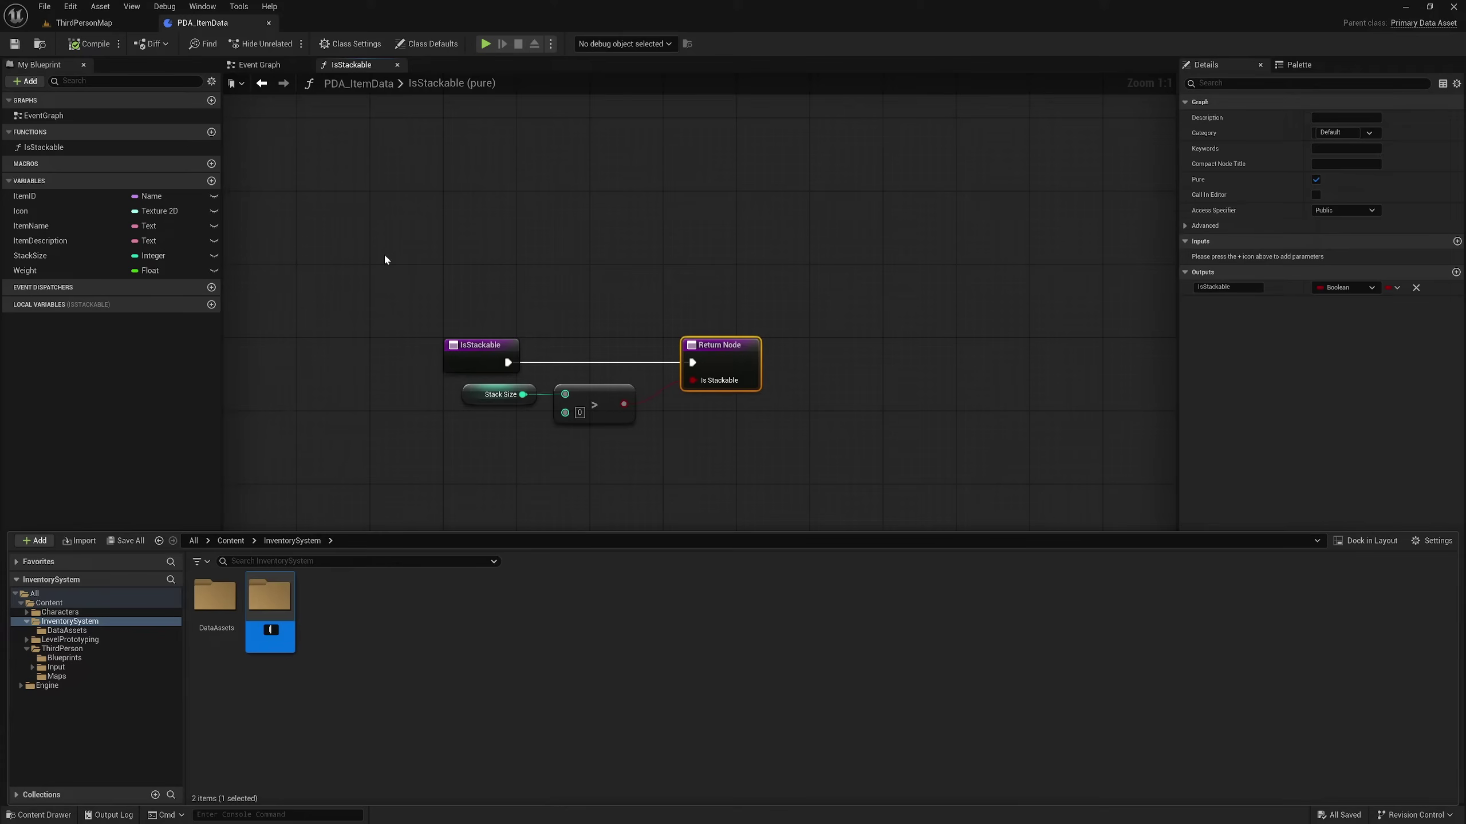
pyautogui.write('Items')
pyautogui.press('Return')
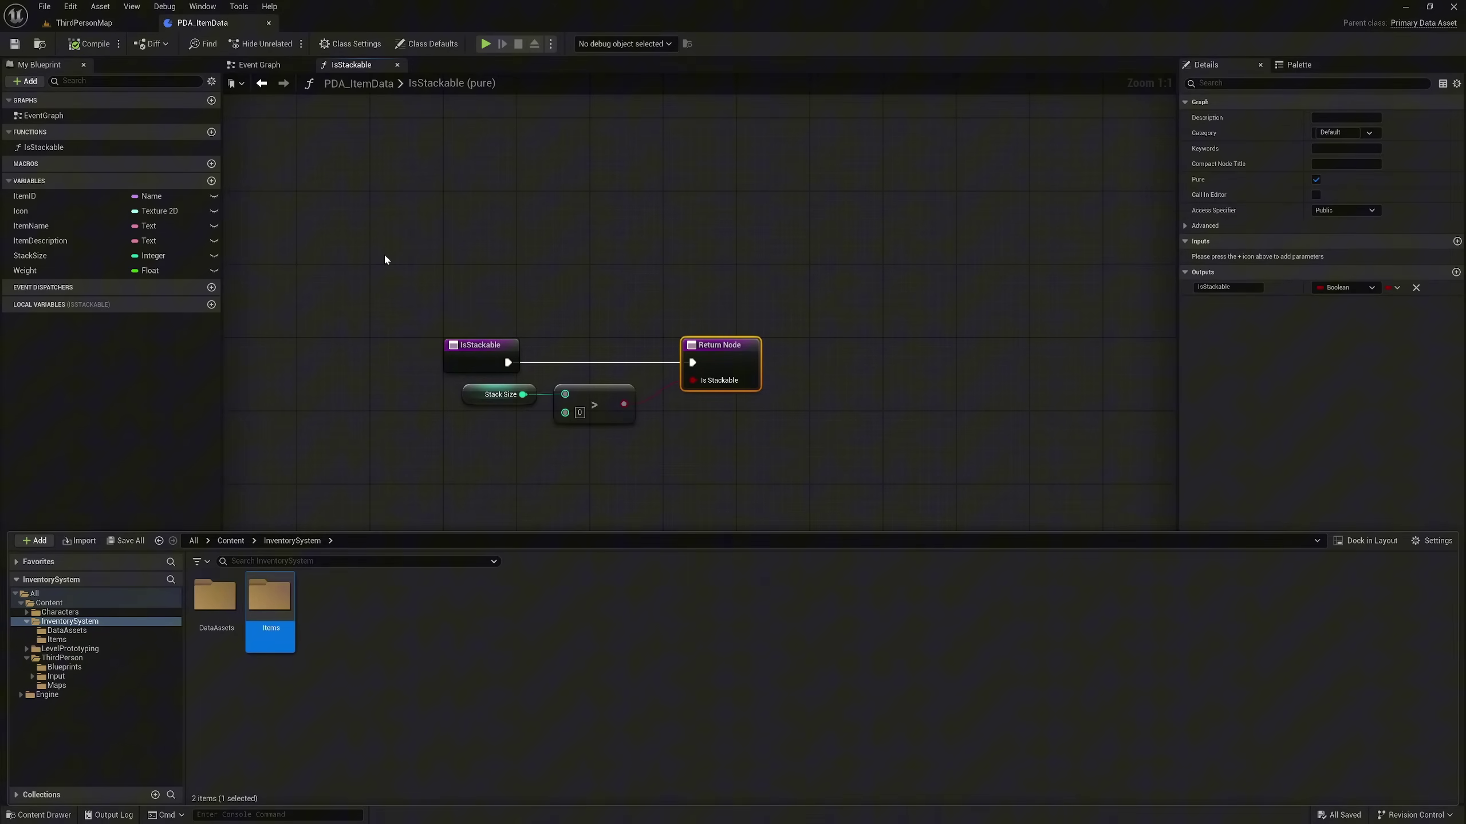
pyautogui.doubleClick(281, 590)
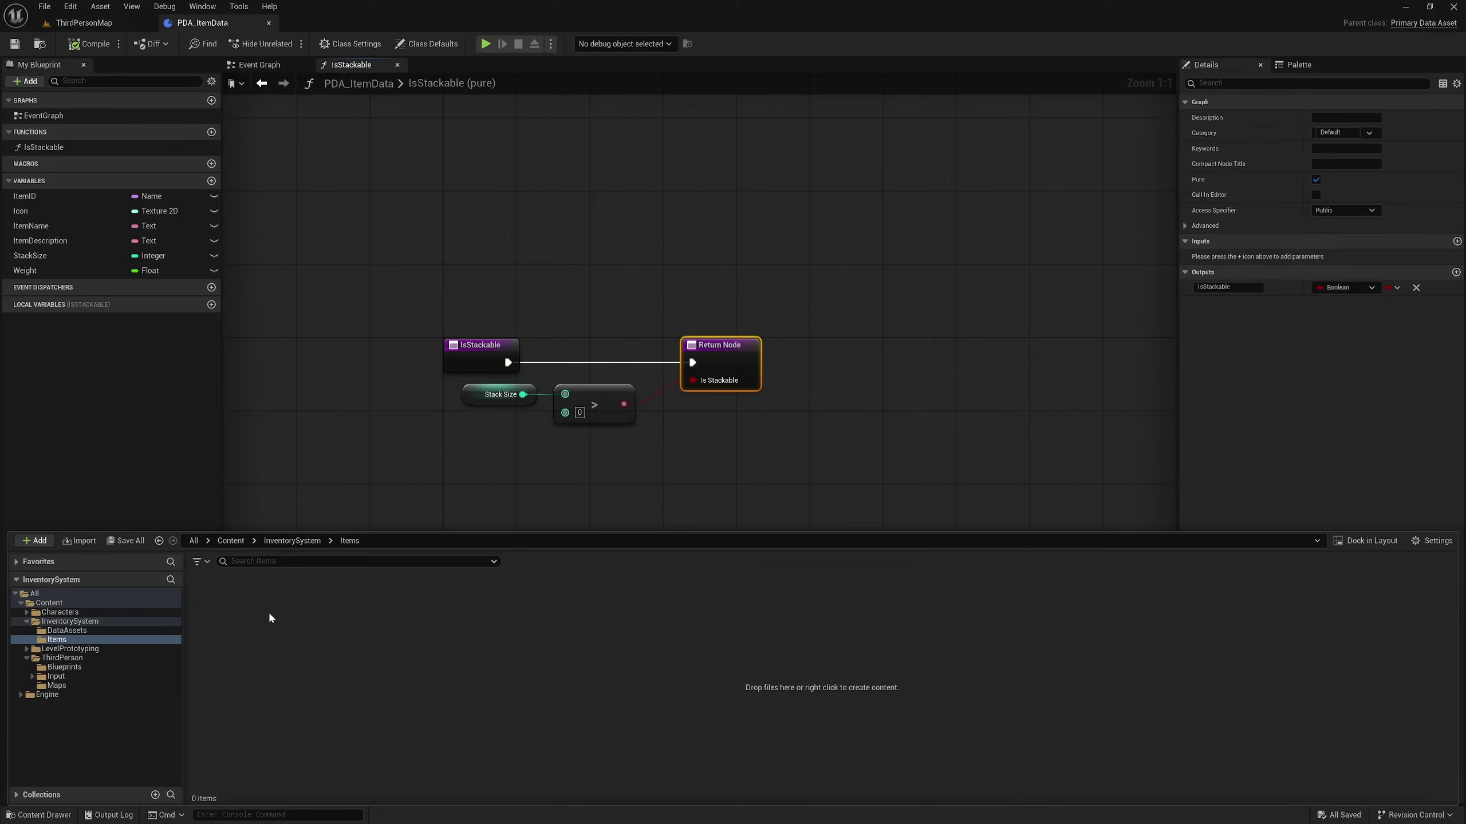
# In Items, create a PDA_ItemData data asset named DA_Stone.
pyautogui.rightClick(268, 612)
pyautogui.moveTo(308, 526)
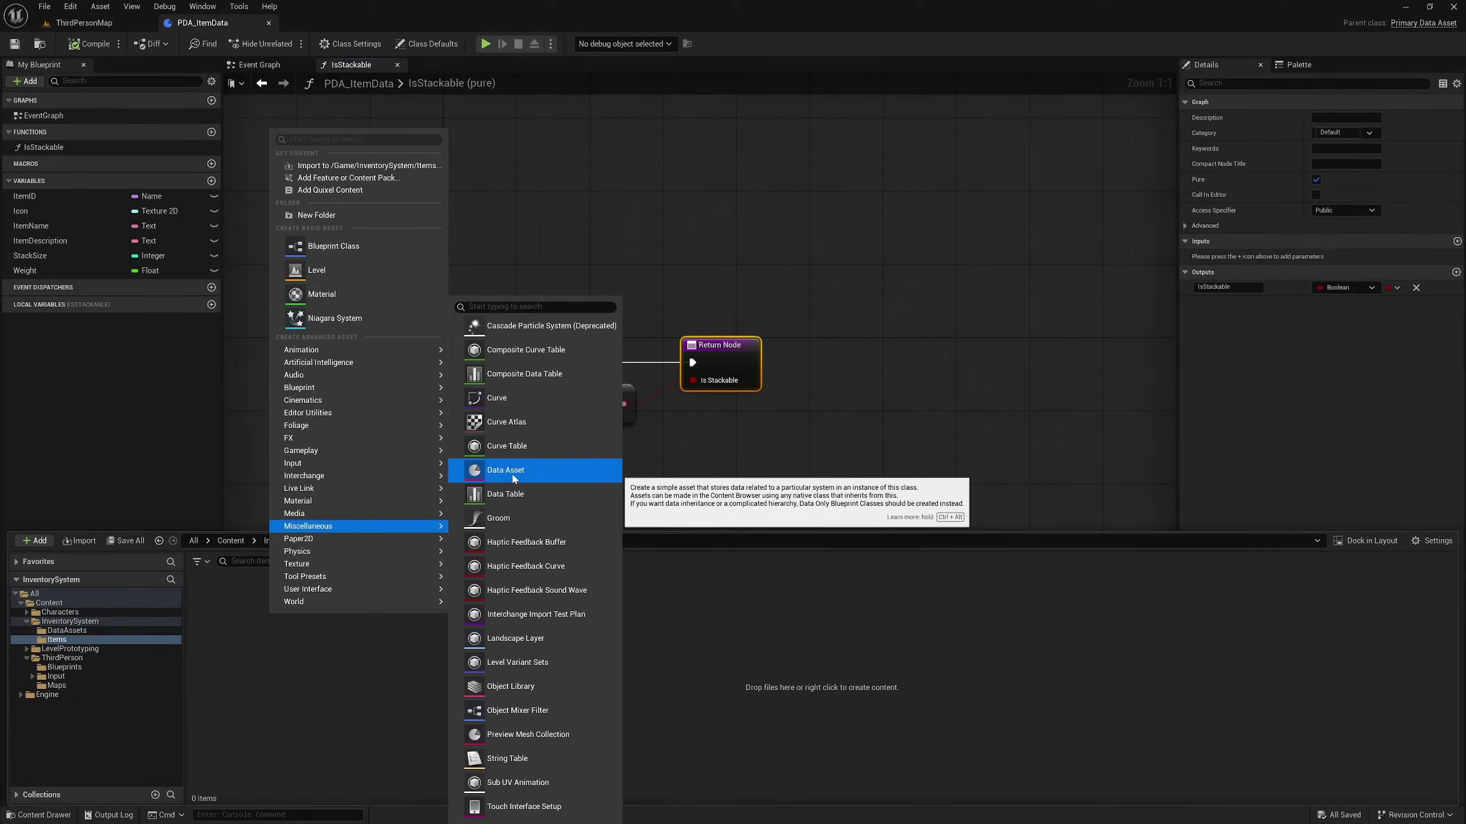
pyautogui.click(527, 477)
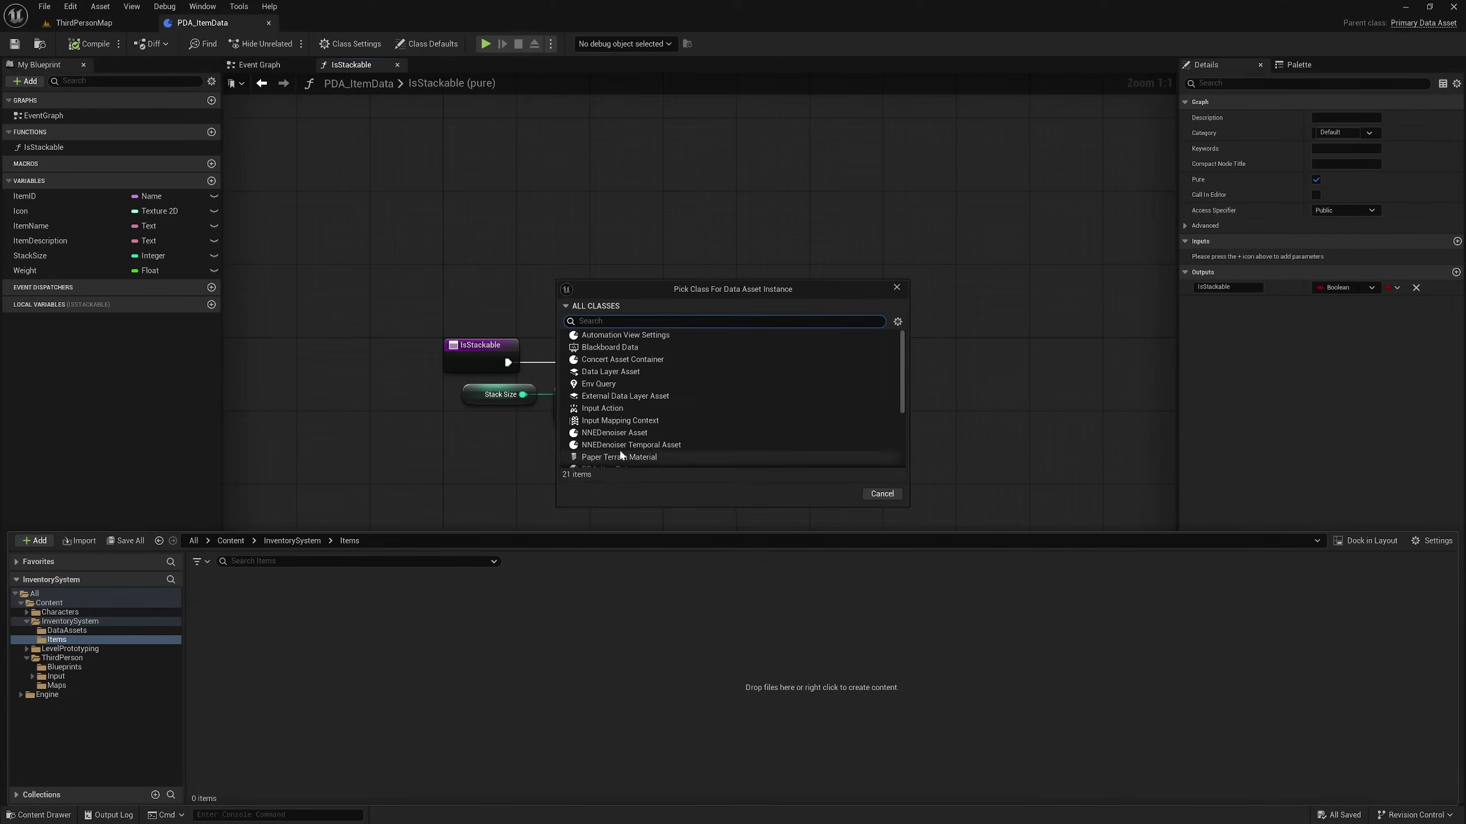
pyautogui.write('pda')
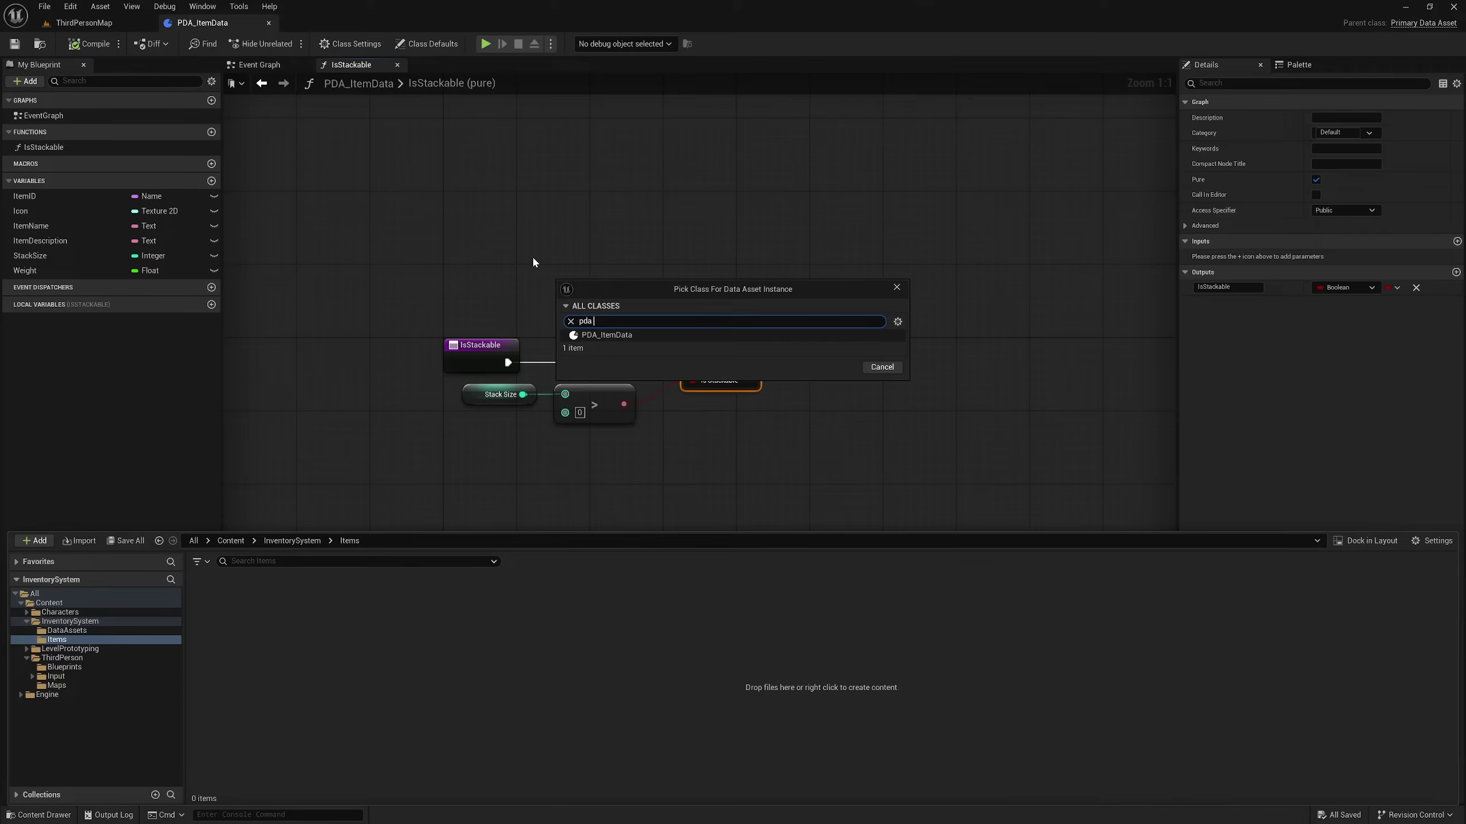
pyautogui.click(679, 337)
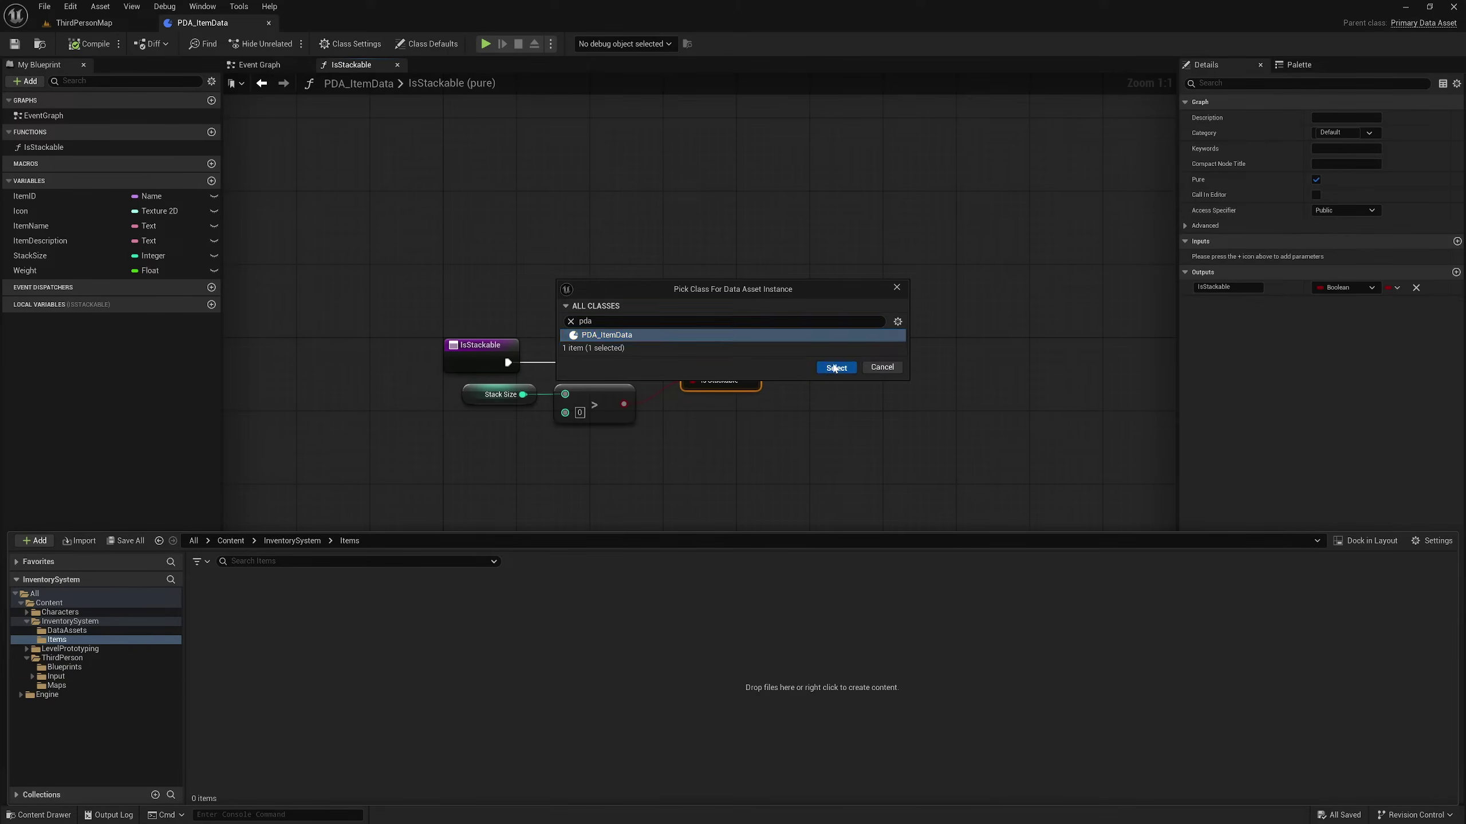
pyautogui.click(835, 367)
pyautogui.write('DA')
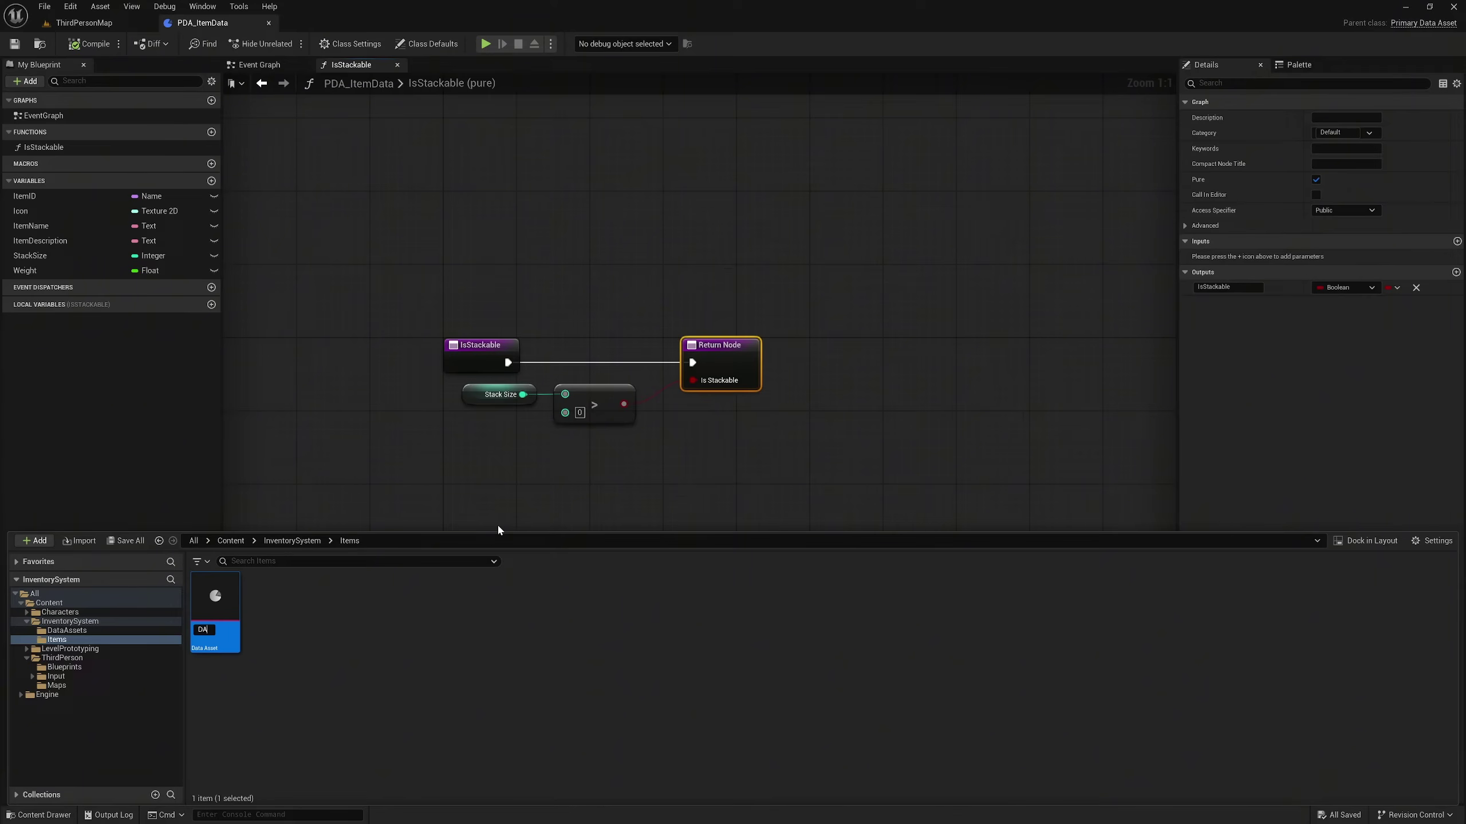
pyautogui.write('_Stone')
pyautogui.press('Return')
pyautogui.press('Return')
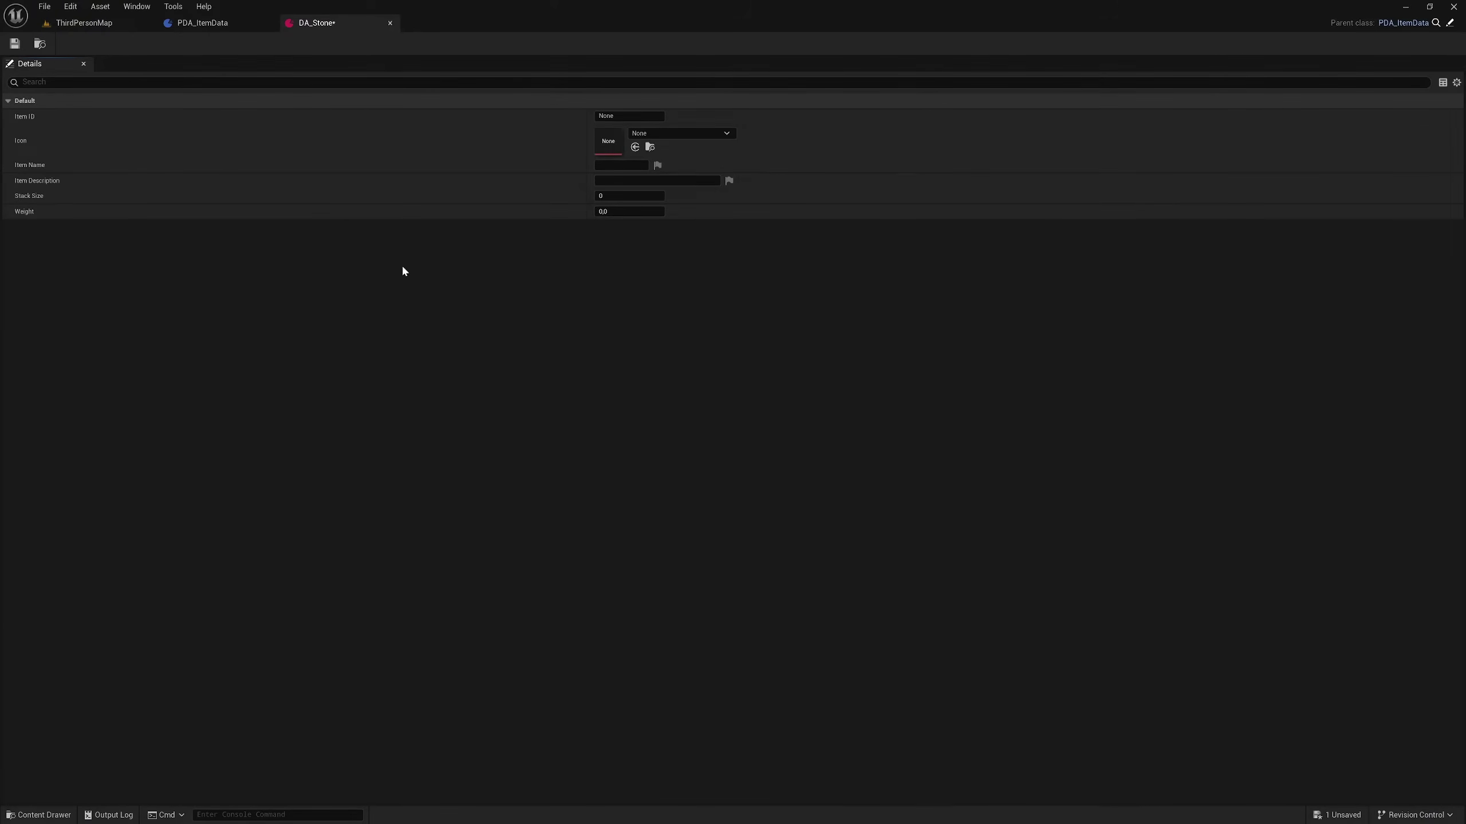
# Begin entering Stone into DA_Stone's Item ID field.
pyautogui.click(622, 118)
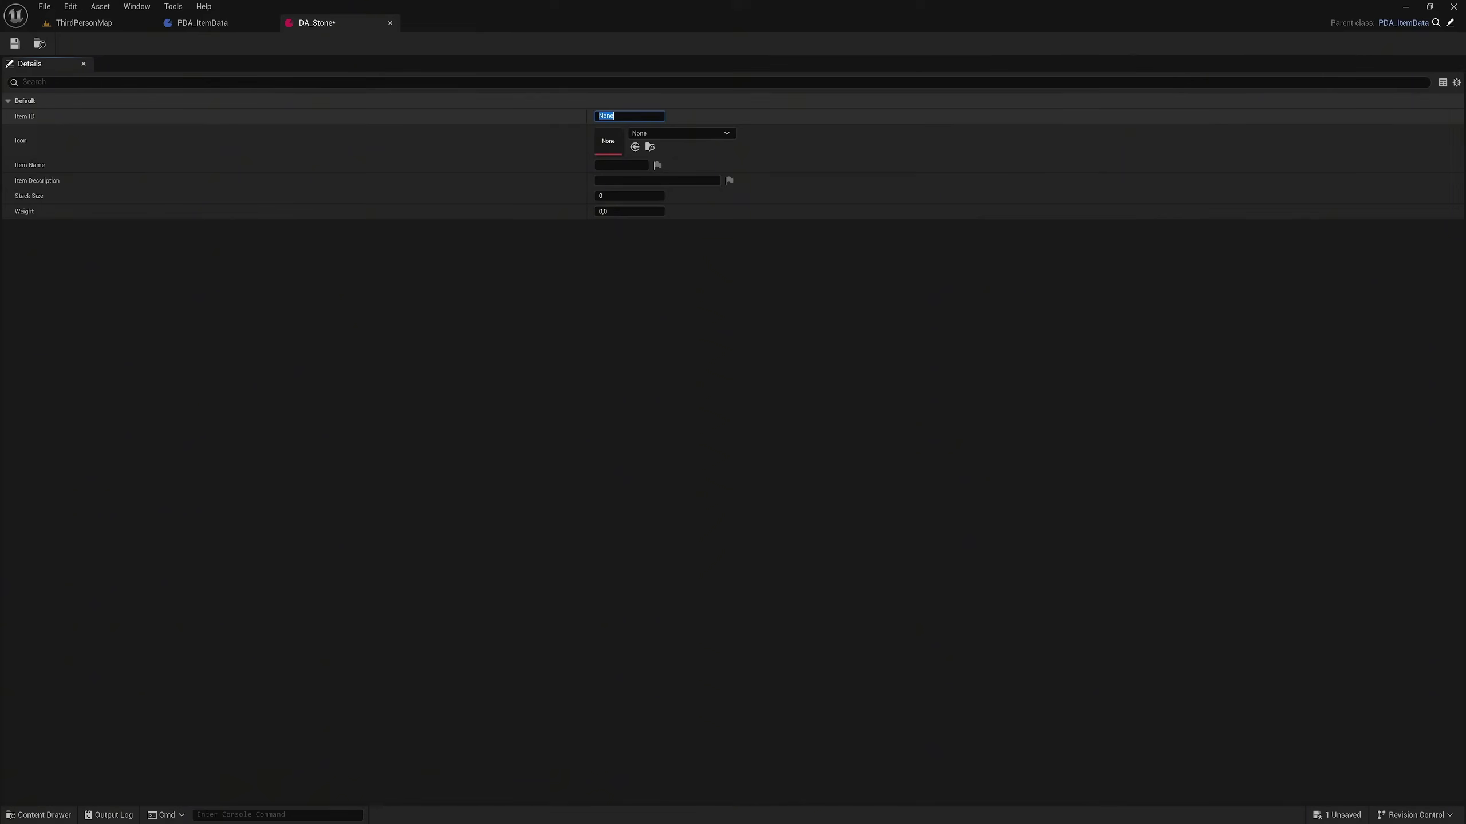
pyautogui.write('S')
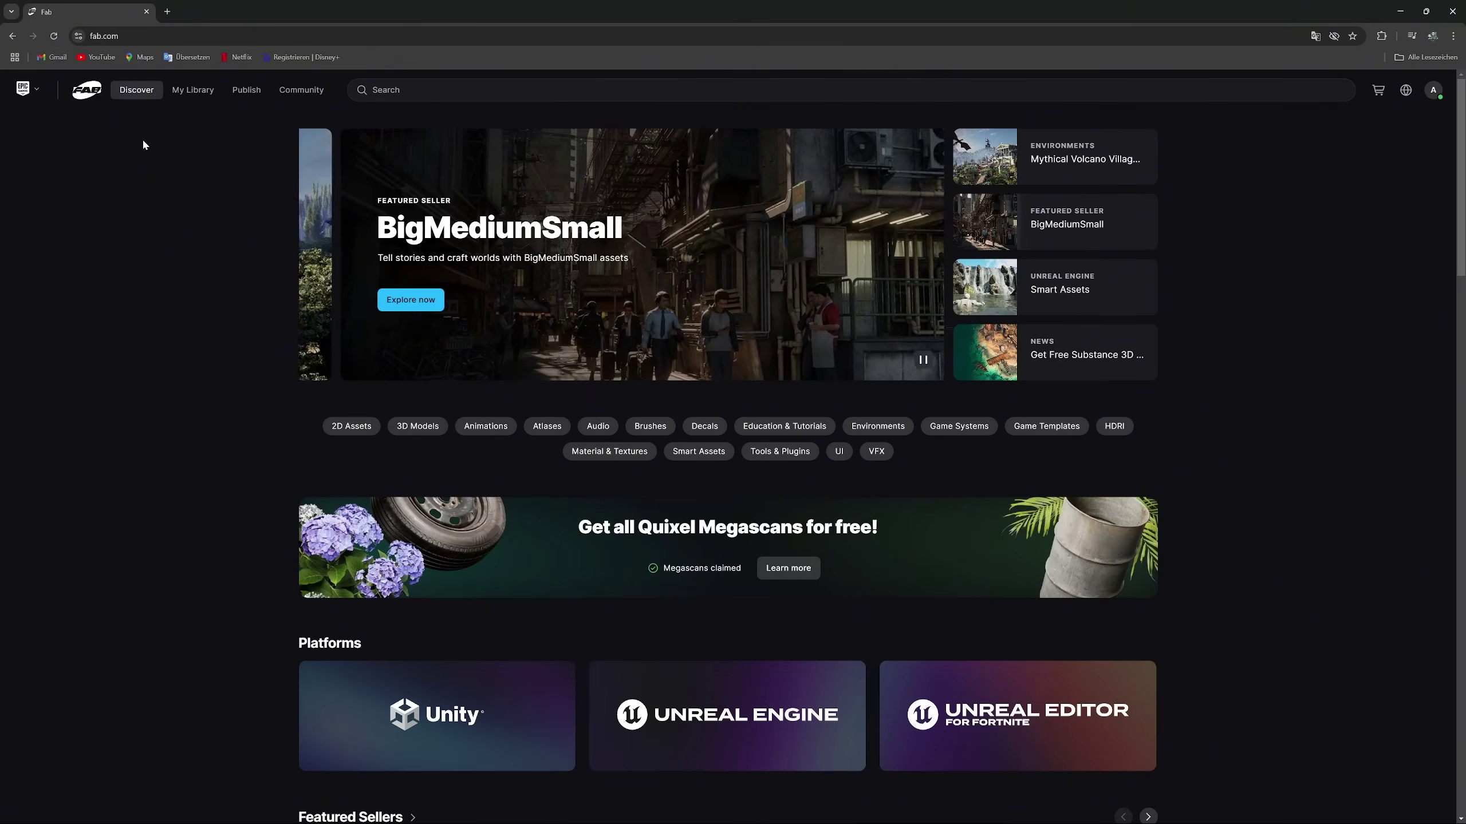
# Search Fab for 'craft resources icon' and open the Craft Resources Icons product page.
pyautogui.click(408, 99)
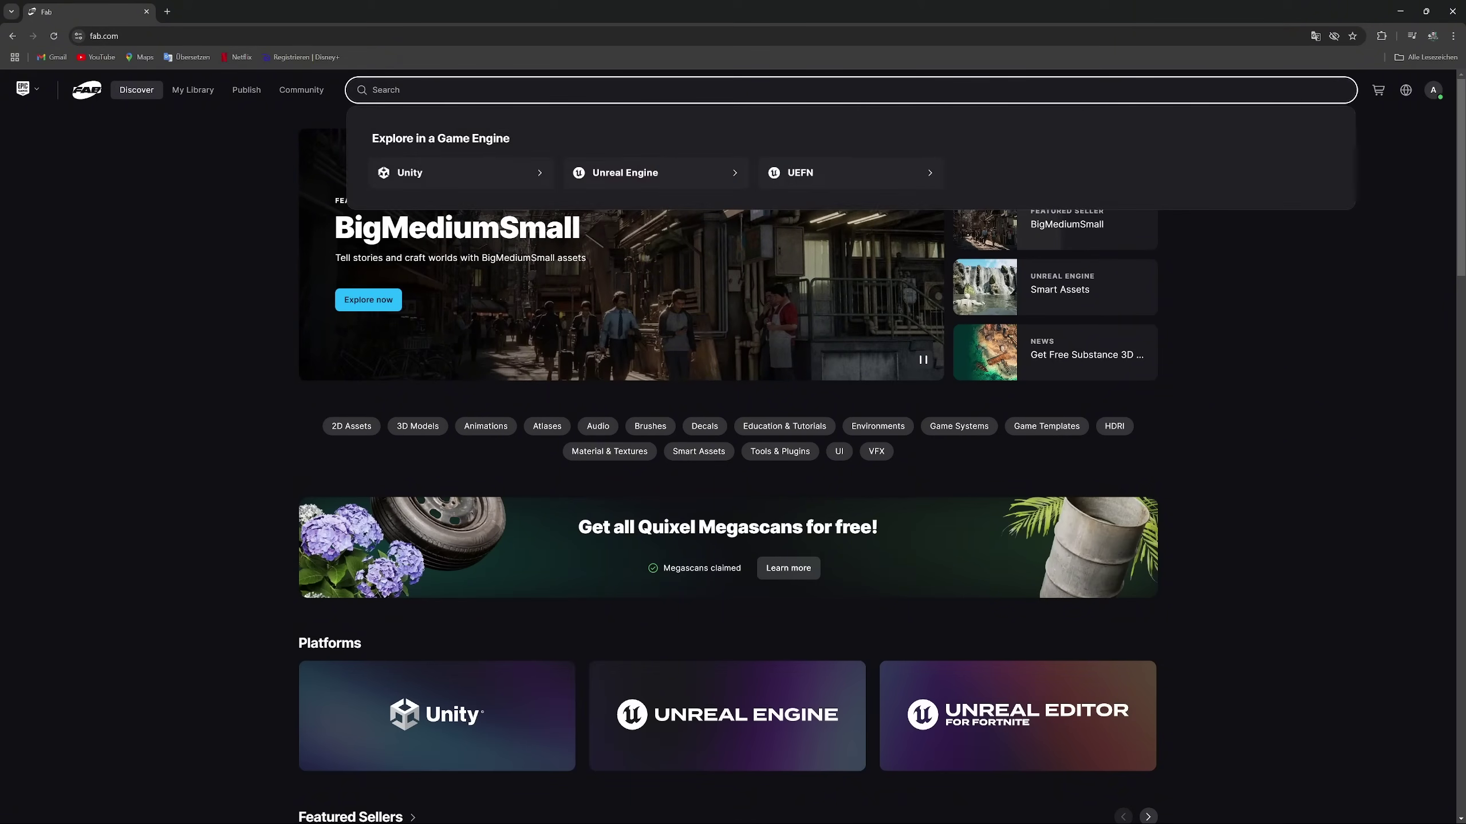
pyautogui.write('craft res')
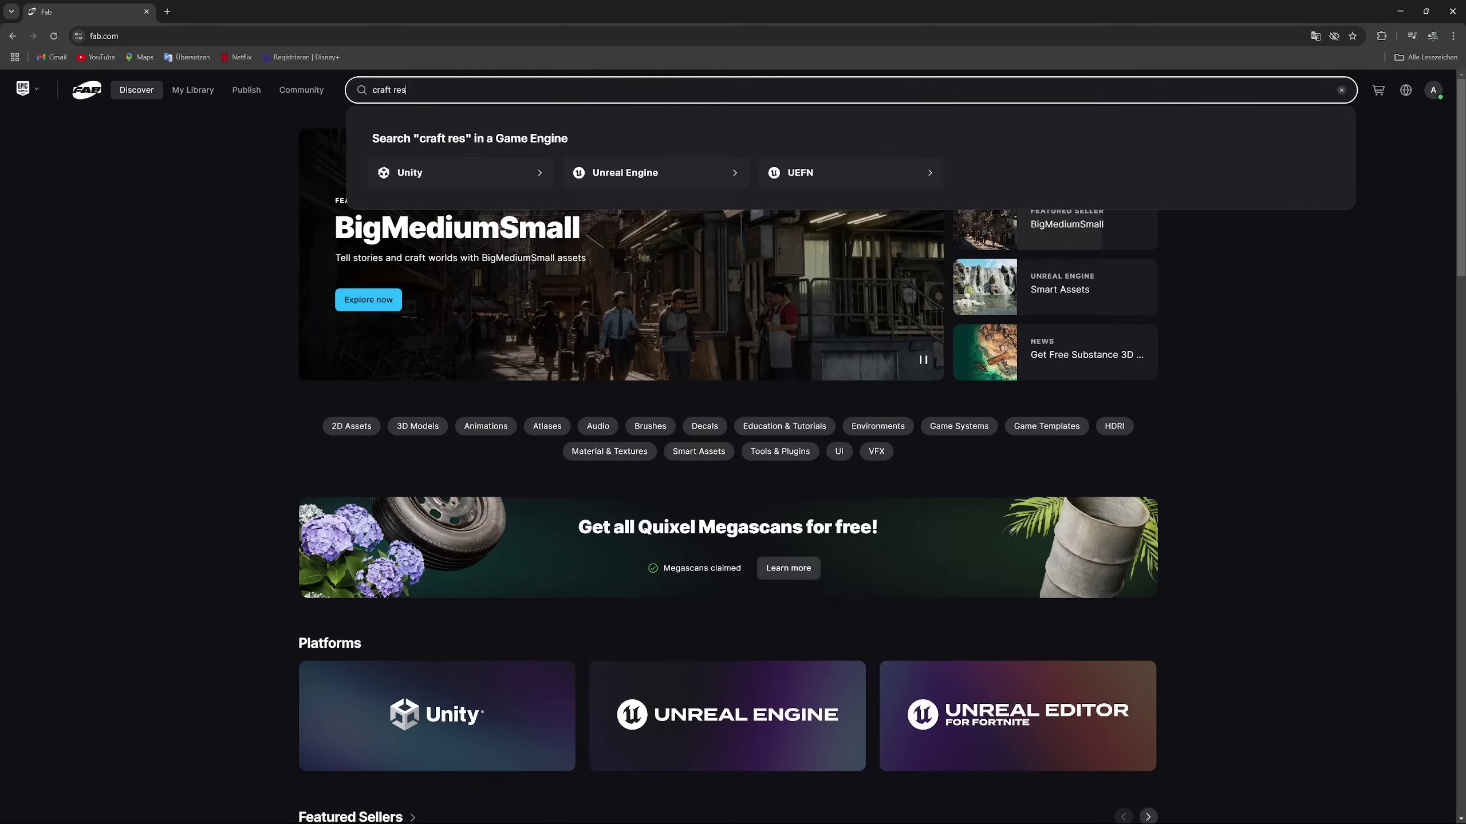
pyautogui.write('ources ico')
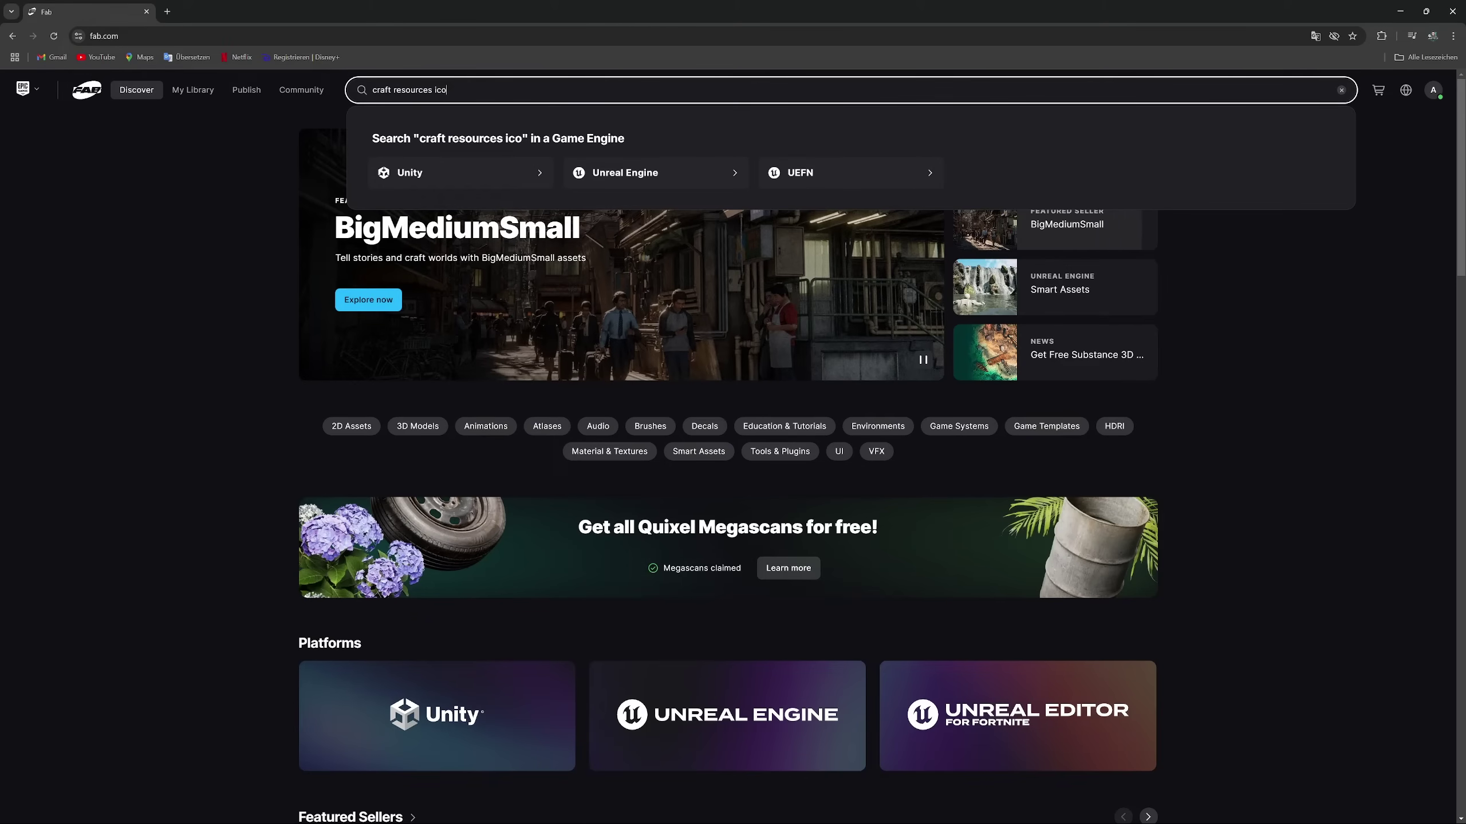
pyautogui.write('n')
pyautogui.press('Return')
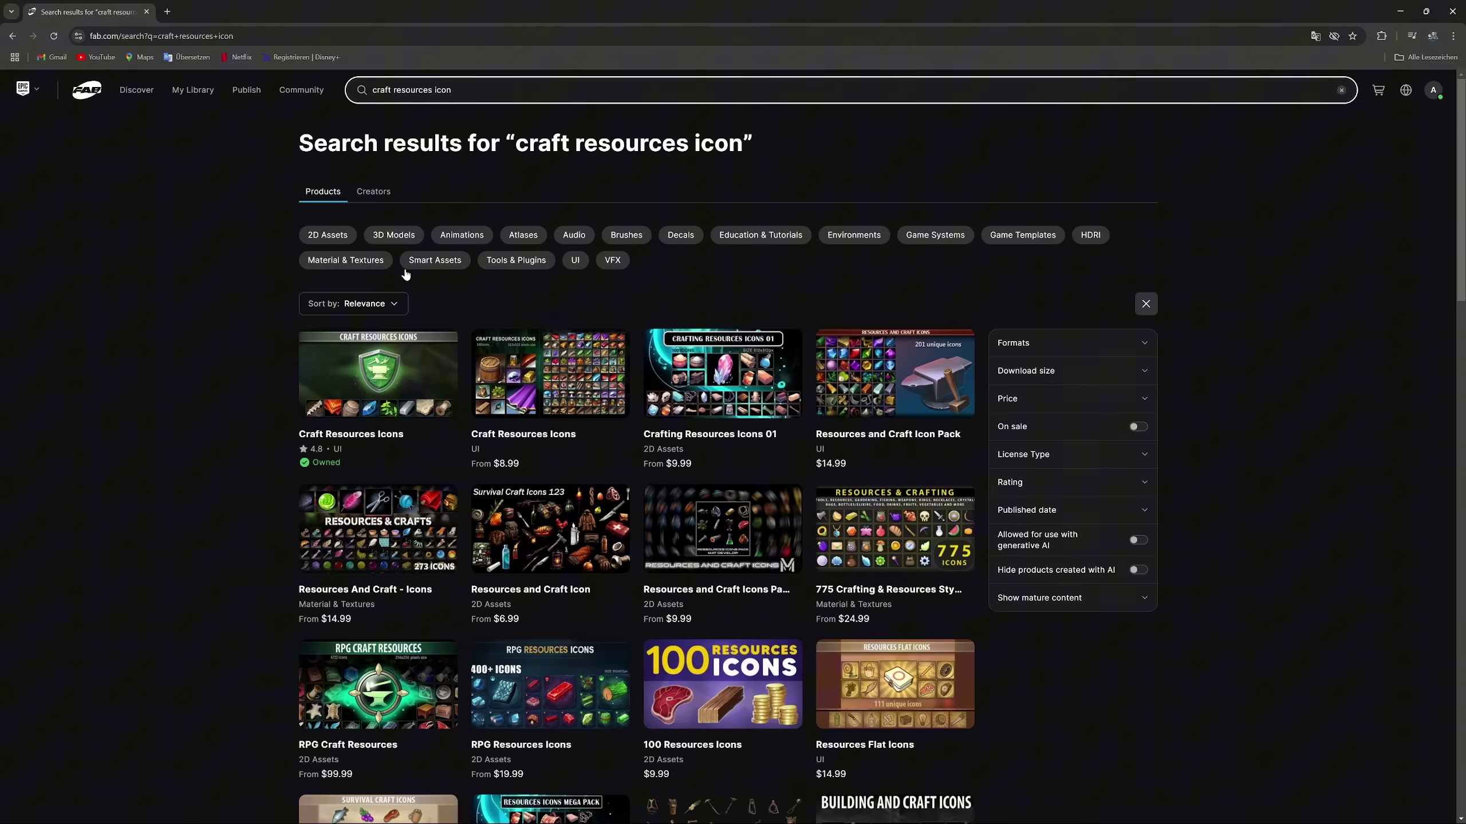
pyautogui.click(358, 399)
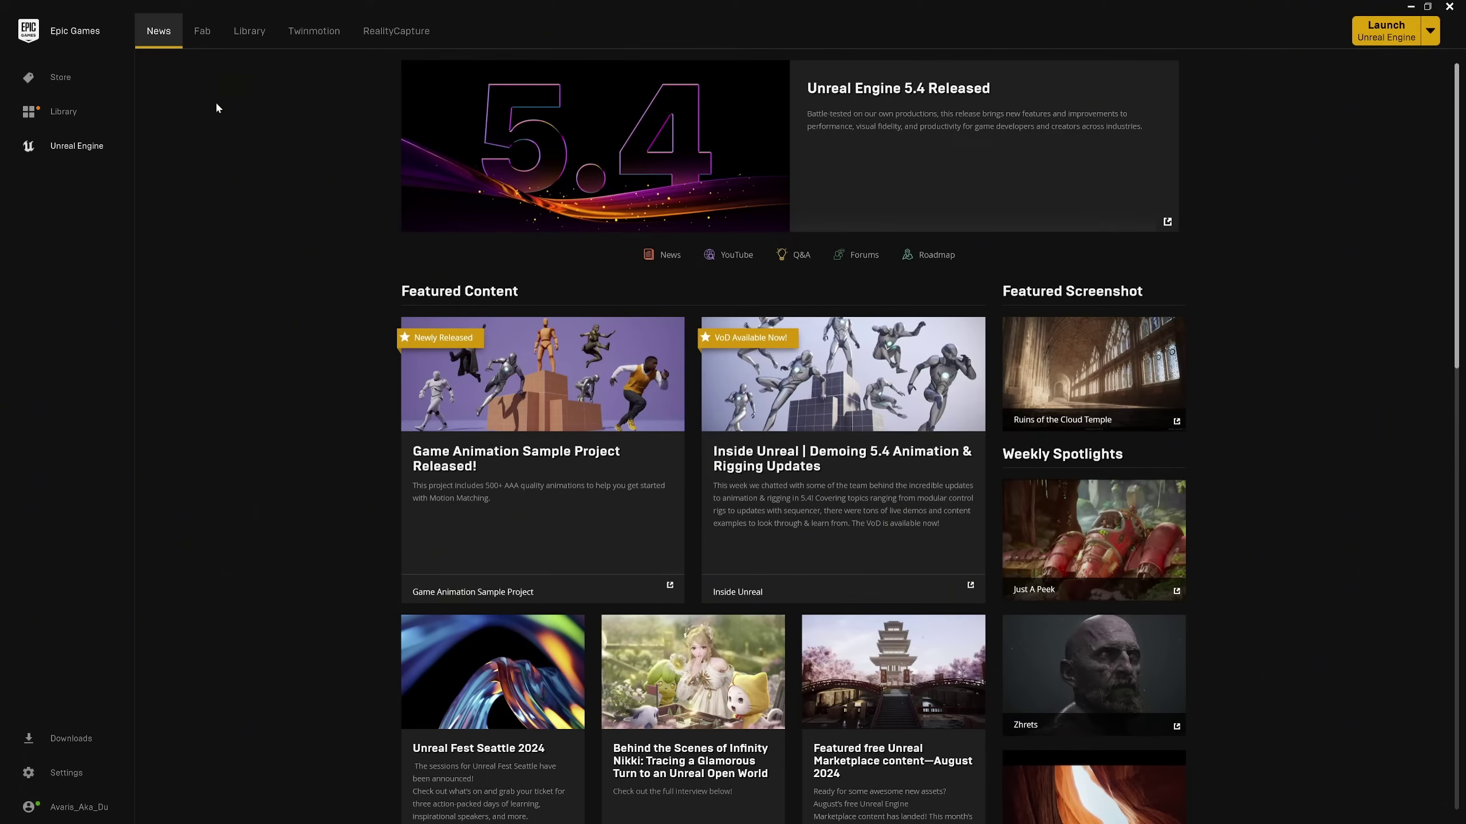
# In the Library, refresh the Fab Library and filter it by 'Craft re'.
pyautogui.click(249, 35)
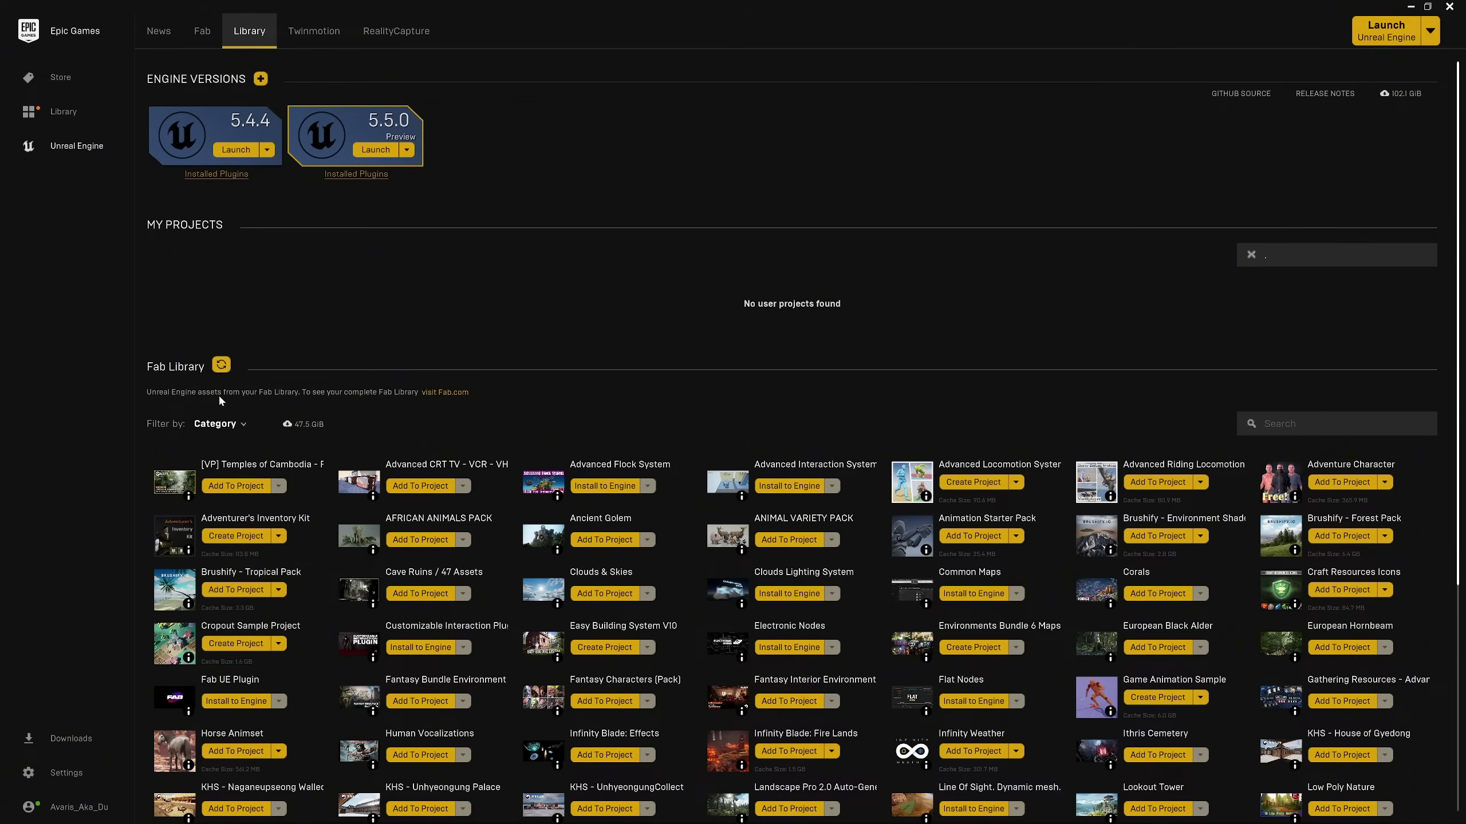
pyautogui.click(221, 367)
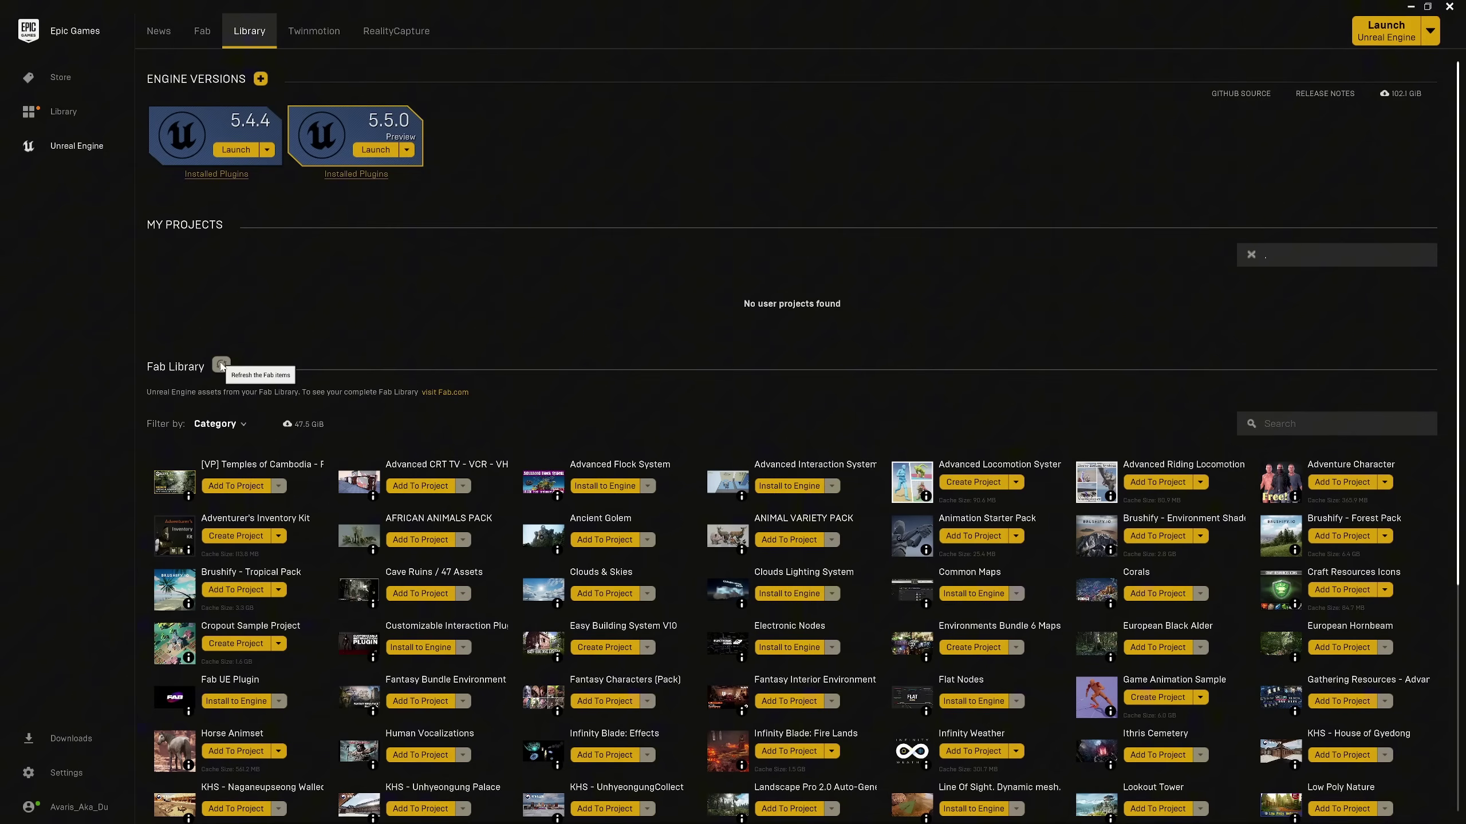
pyautogui.click(1327, 423)
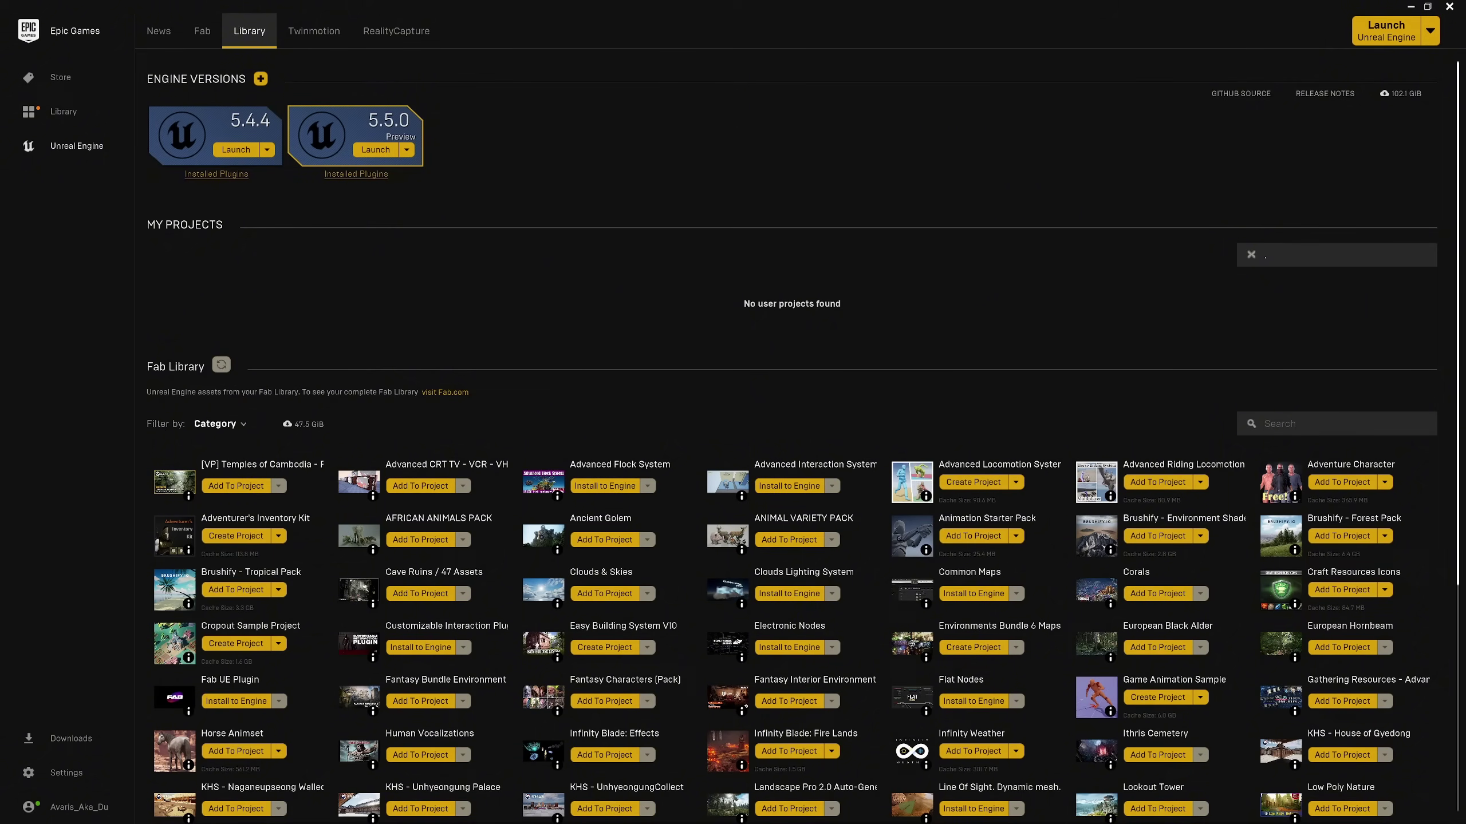
pyautogui.write('Craft reso')
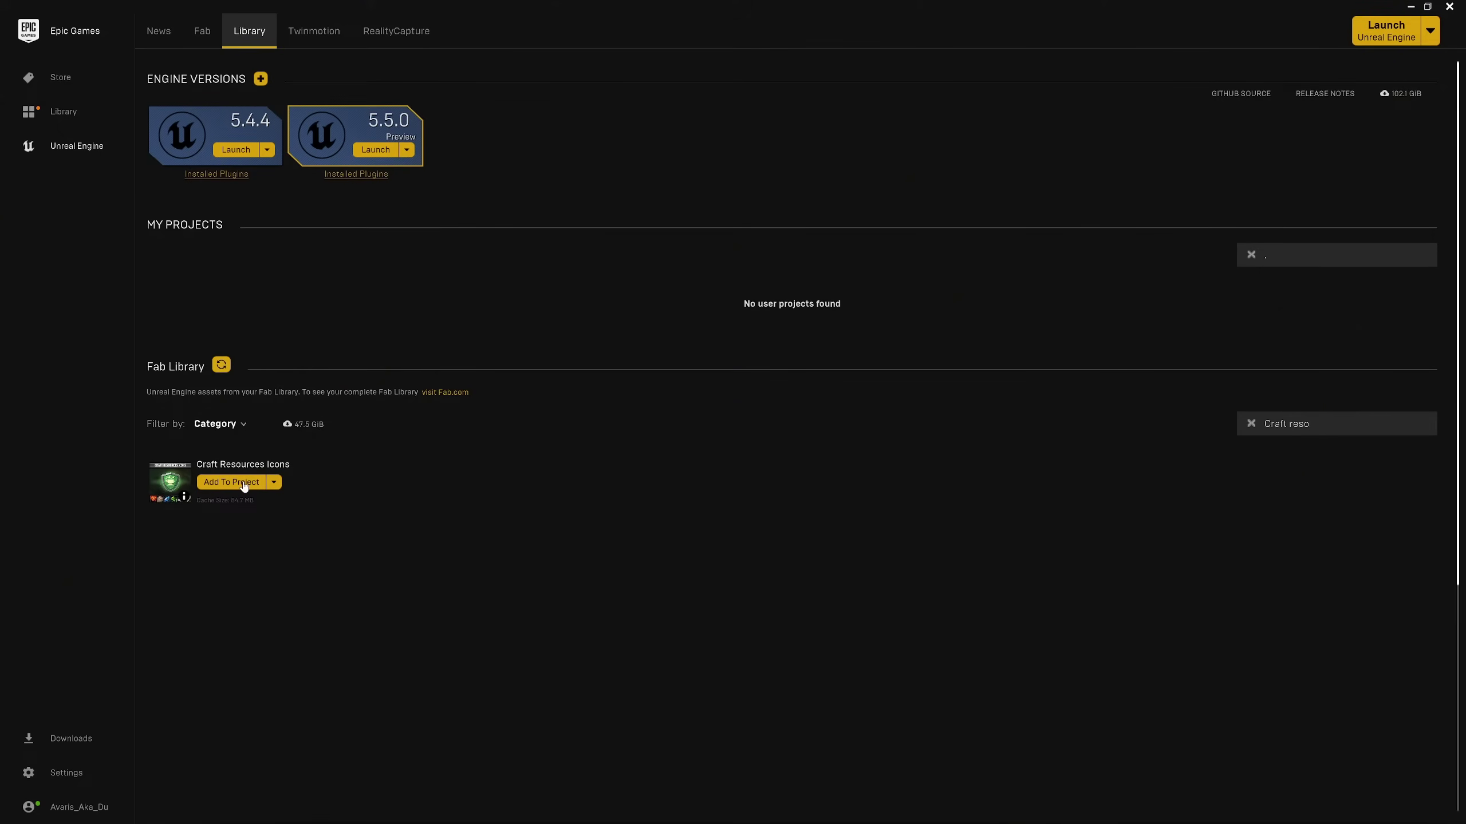
# Add the 5.4 version of Craft Resources Icons to the InventorySystem project.
pyautogui.click(242, 488)
pyautogui.write('InventorySys')
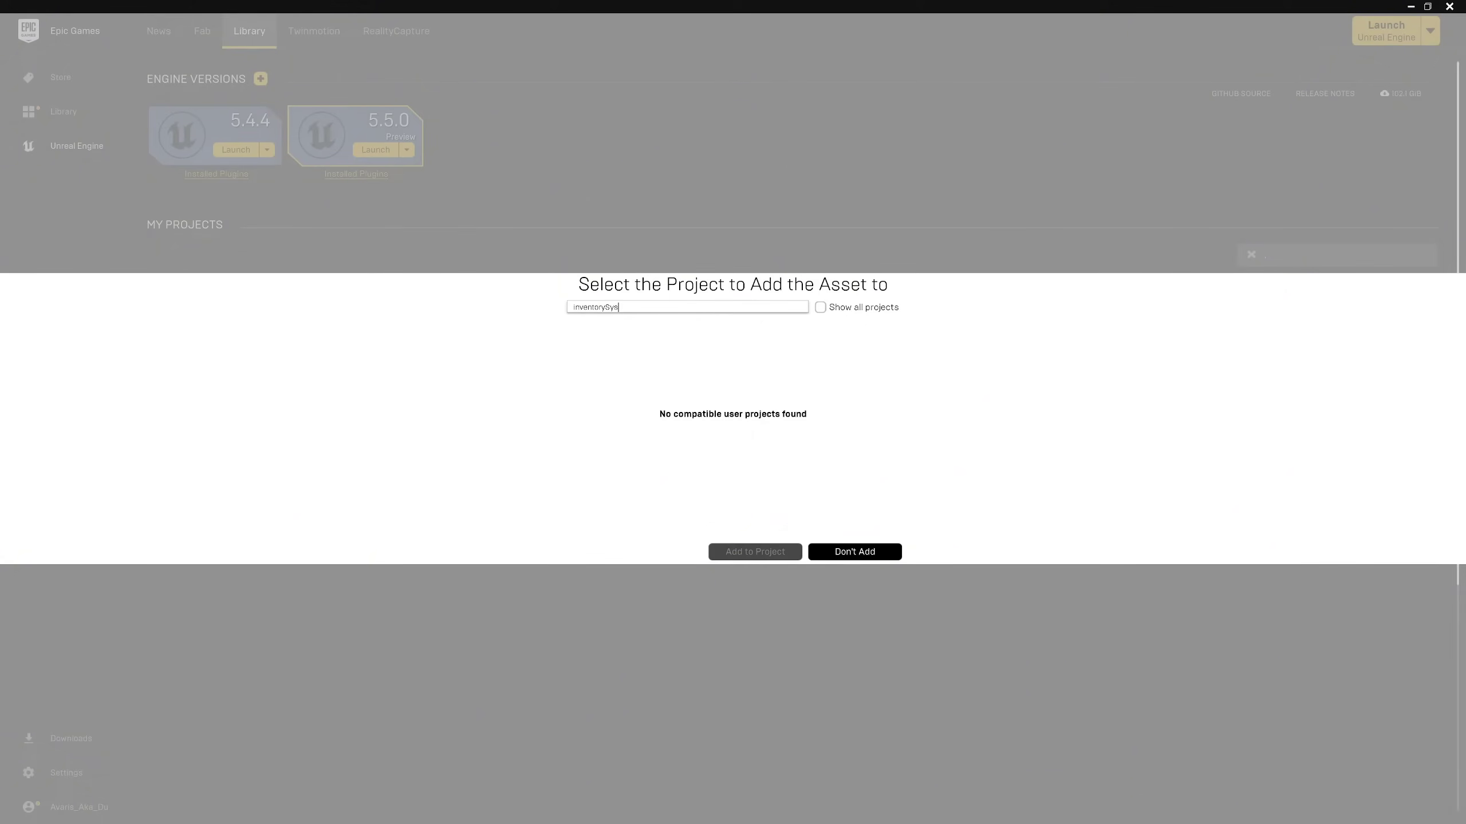
pyautogui.write('tem')
pyautogui.click(821, 307)
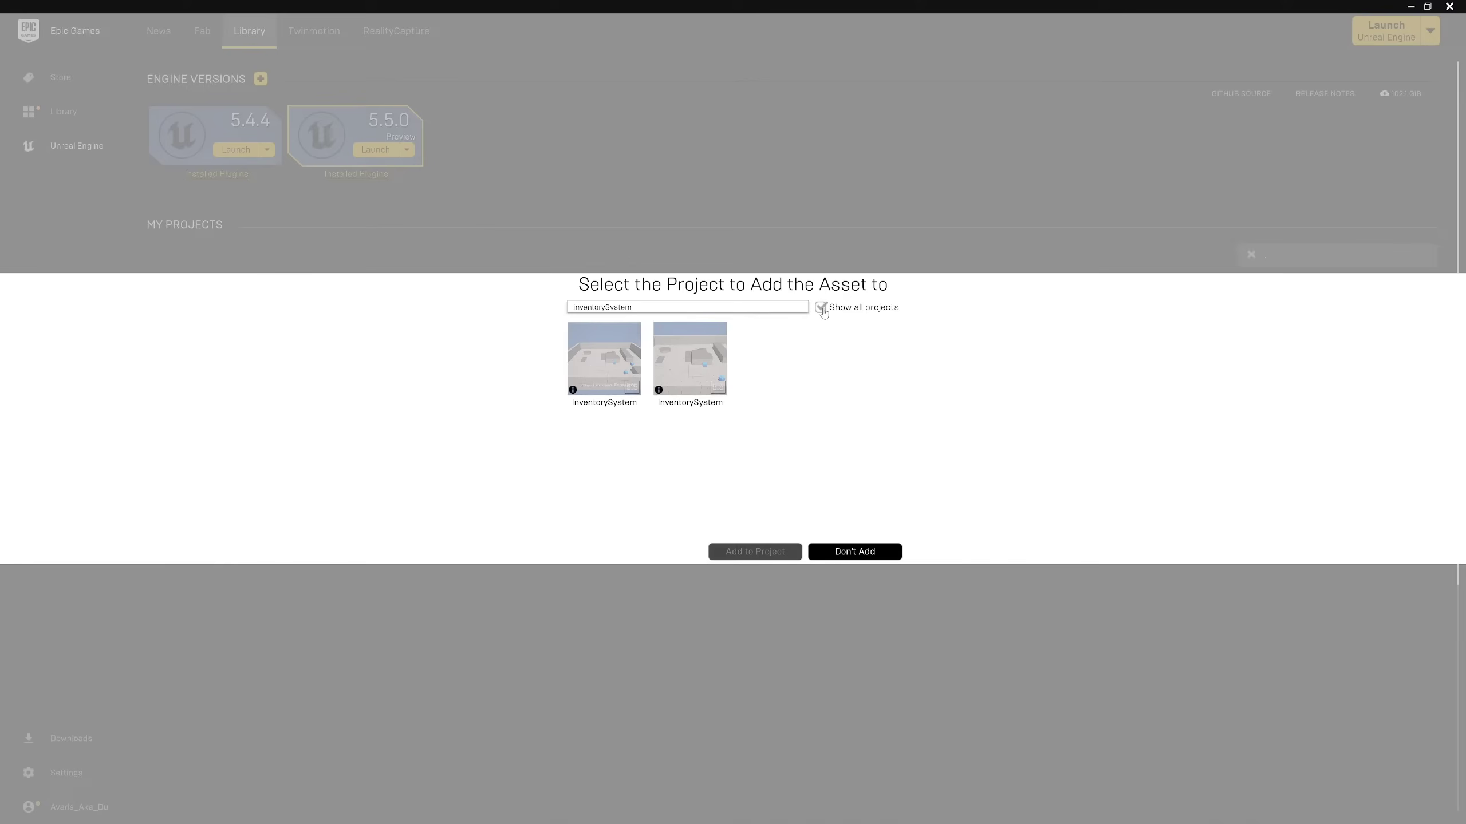
pyautogui.moveTo(689, 360)
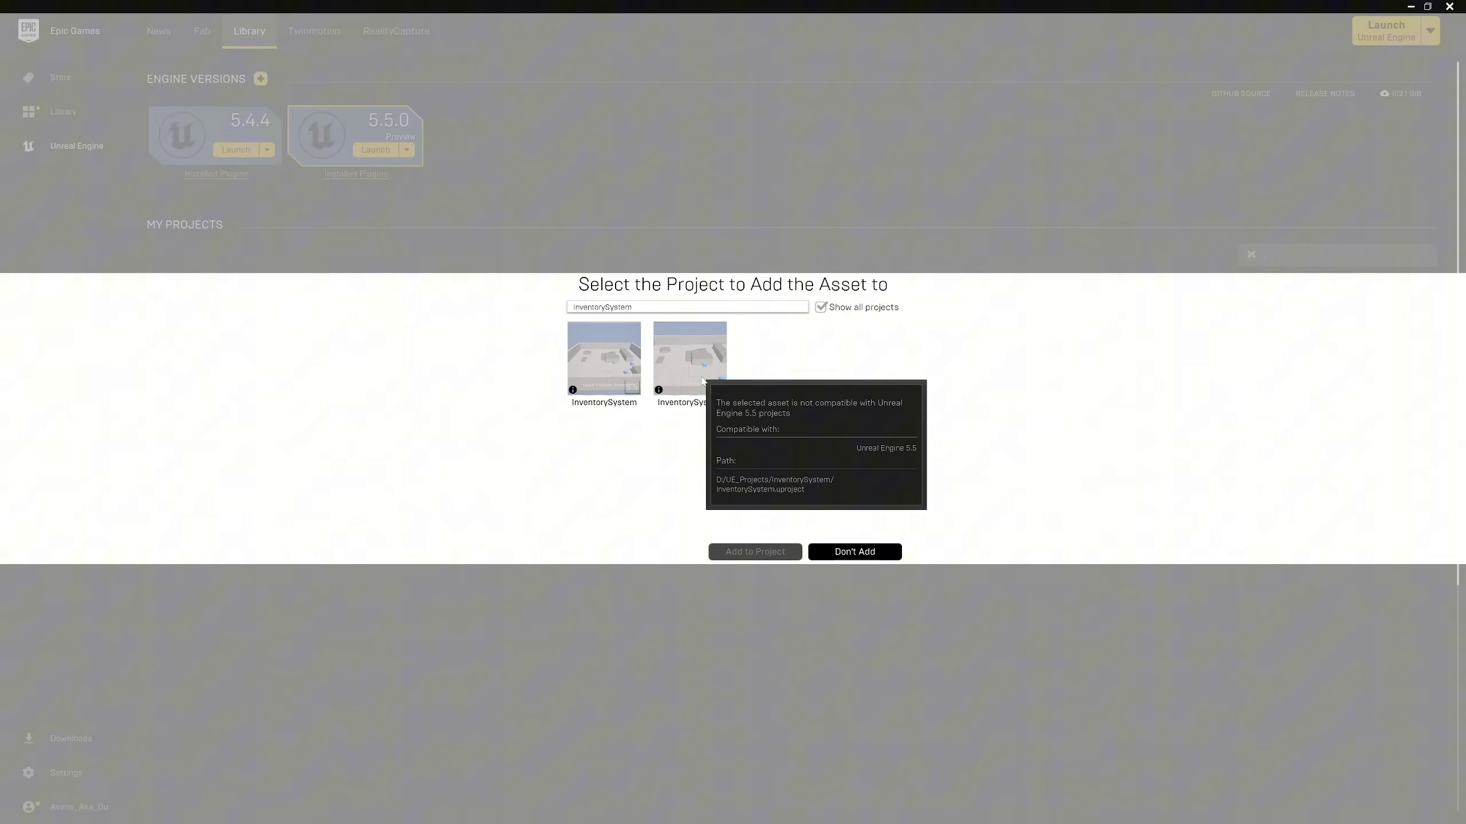
pyautogui.click(702, 380)
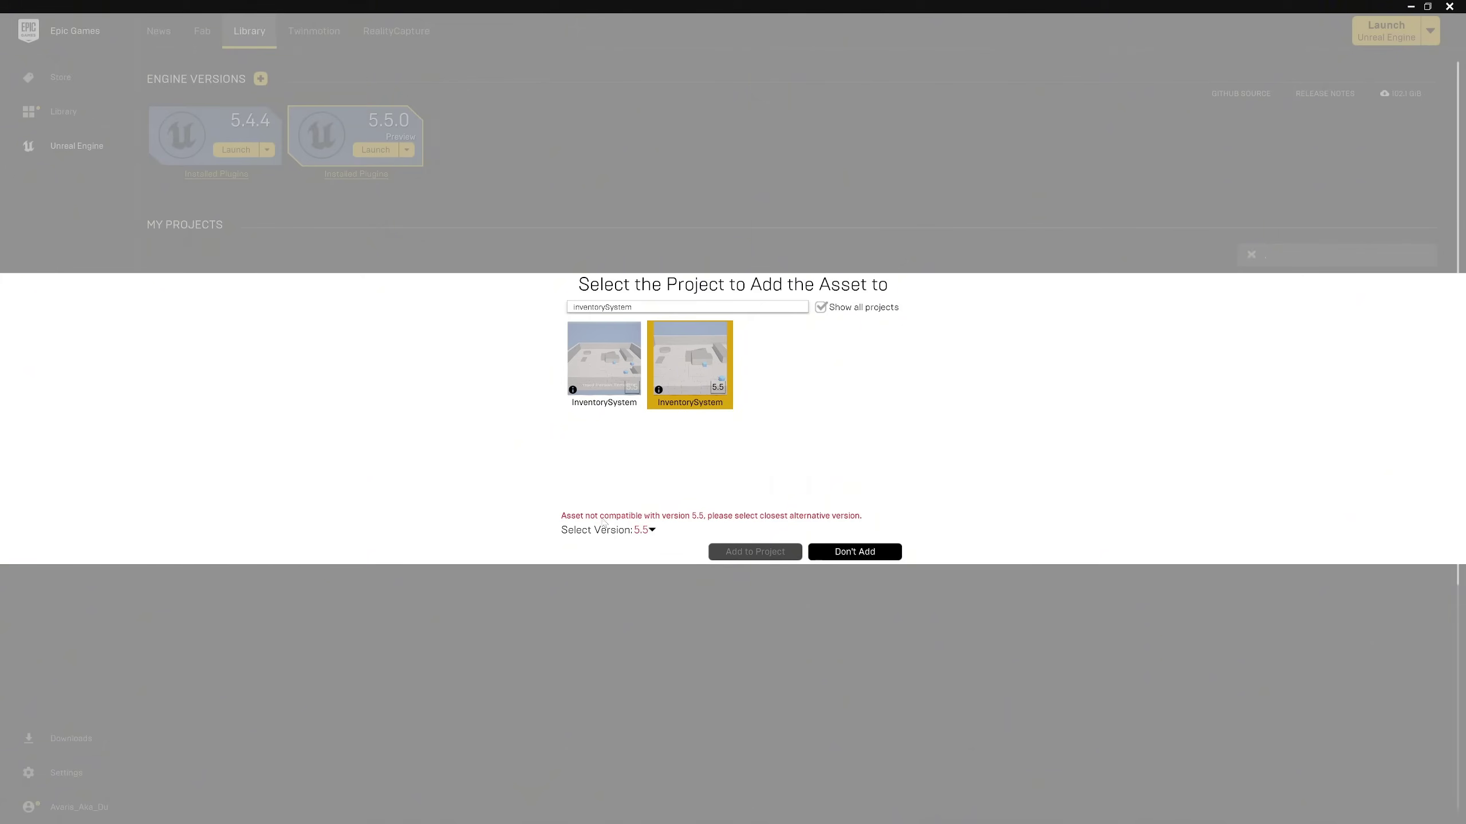
pyautogui.click(647, 529)
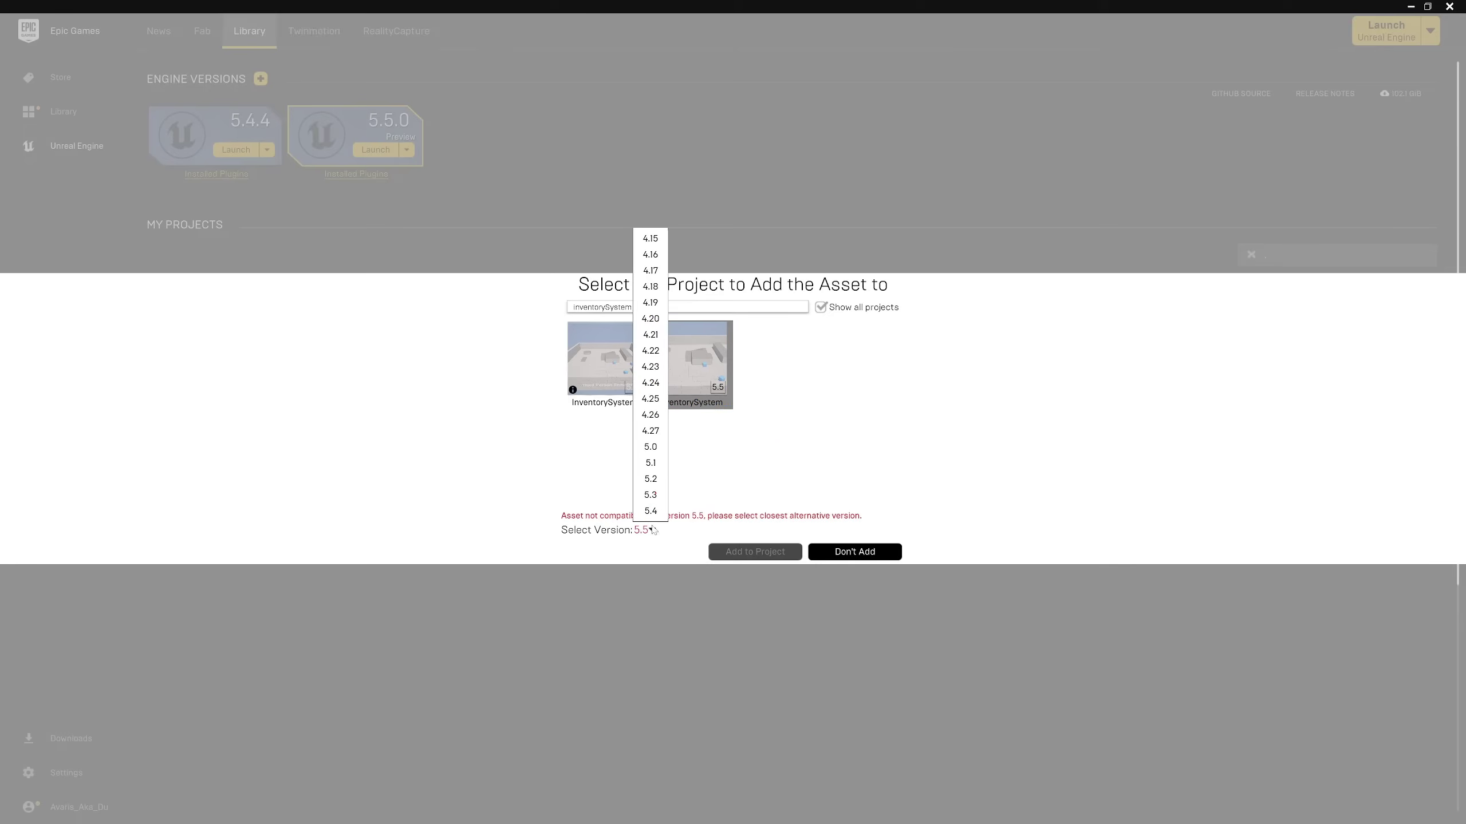
pyautogui.click(644, 509)
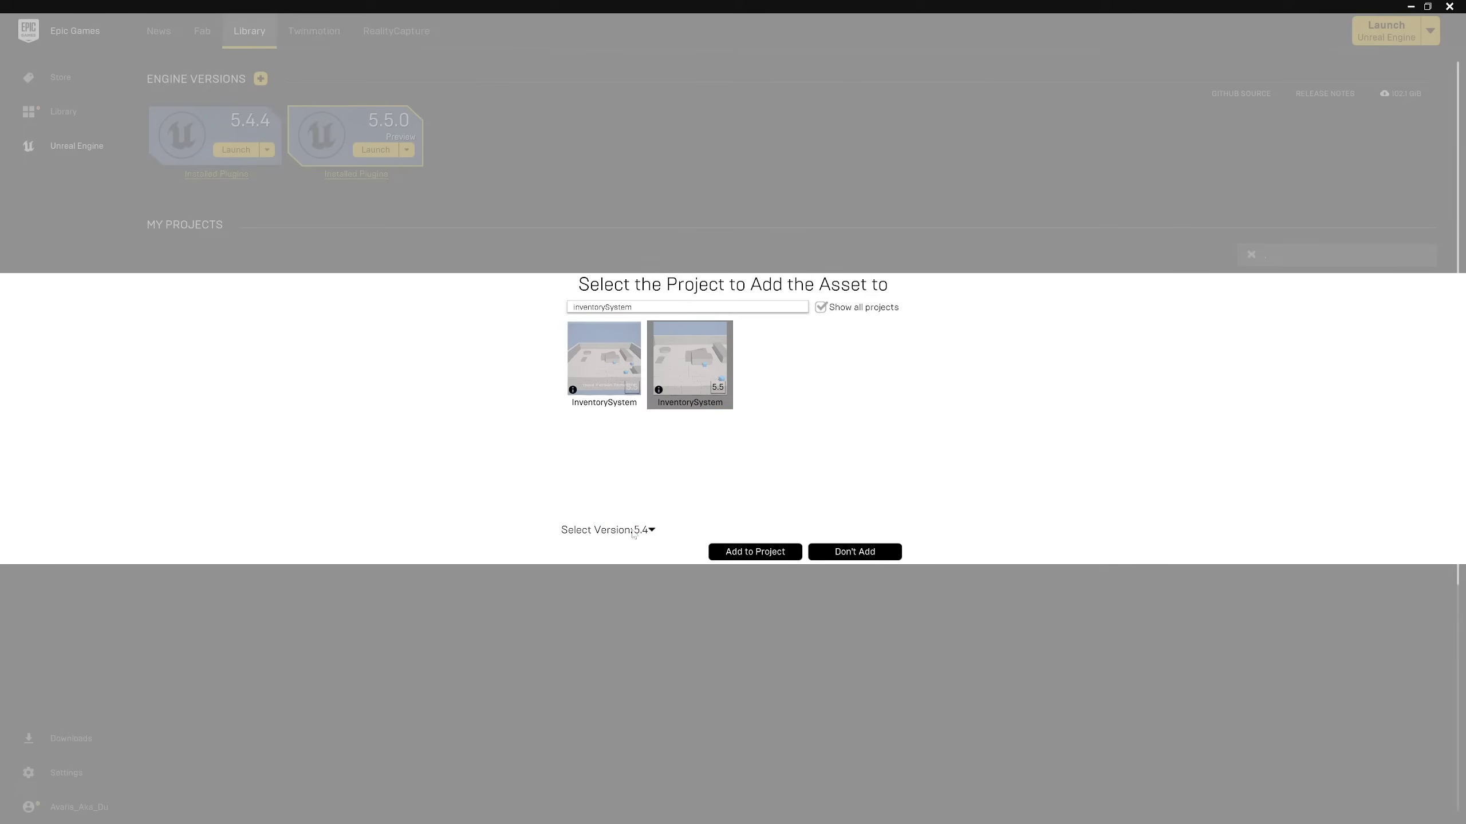
pyautogui.click(750, 553)
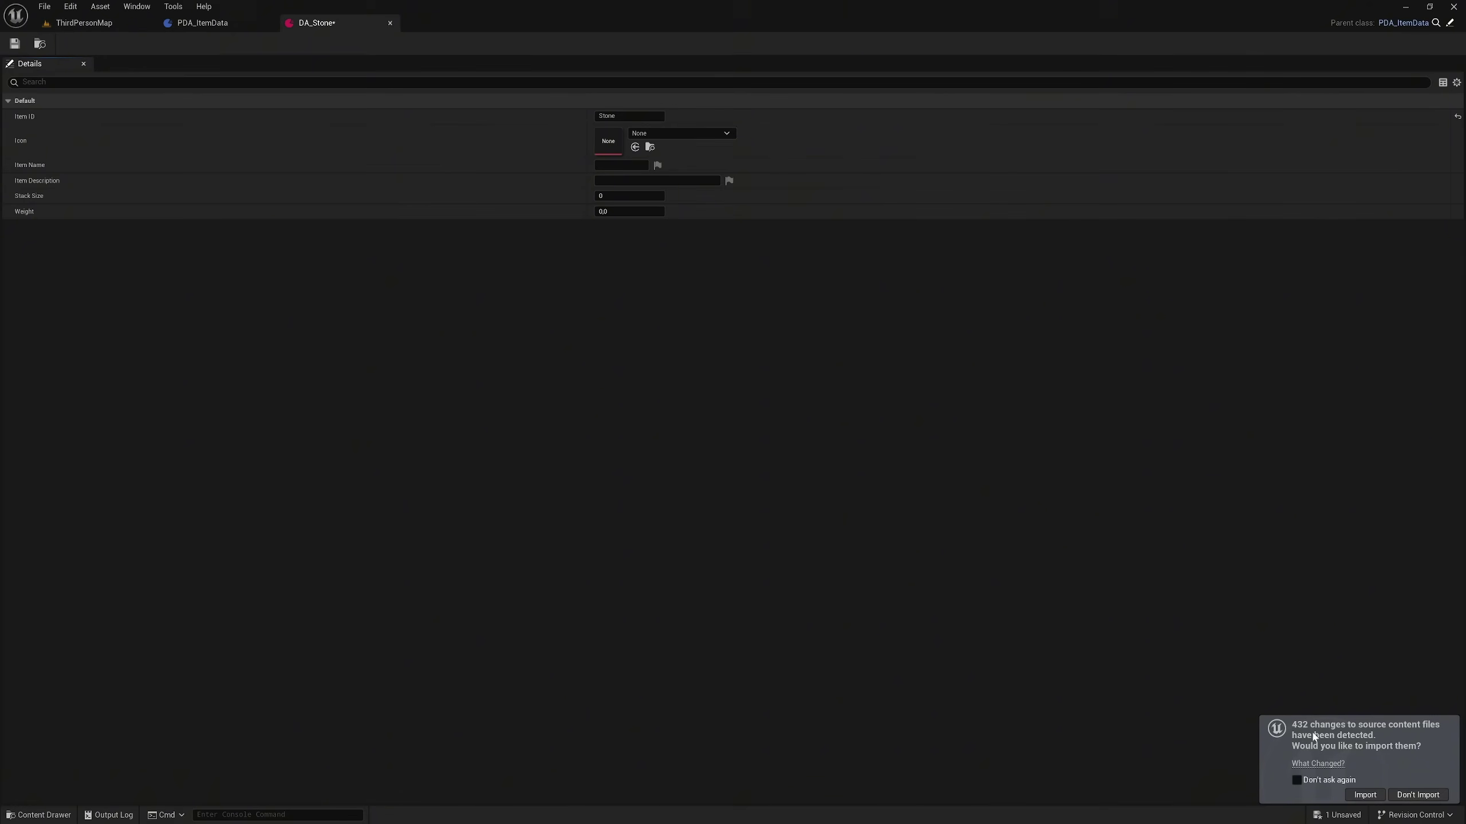
# Import the detected icon files and search DA_Stone's Icon picker for 'tex_ stone'.
pyautogui.click(1365, 796)
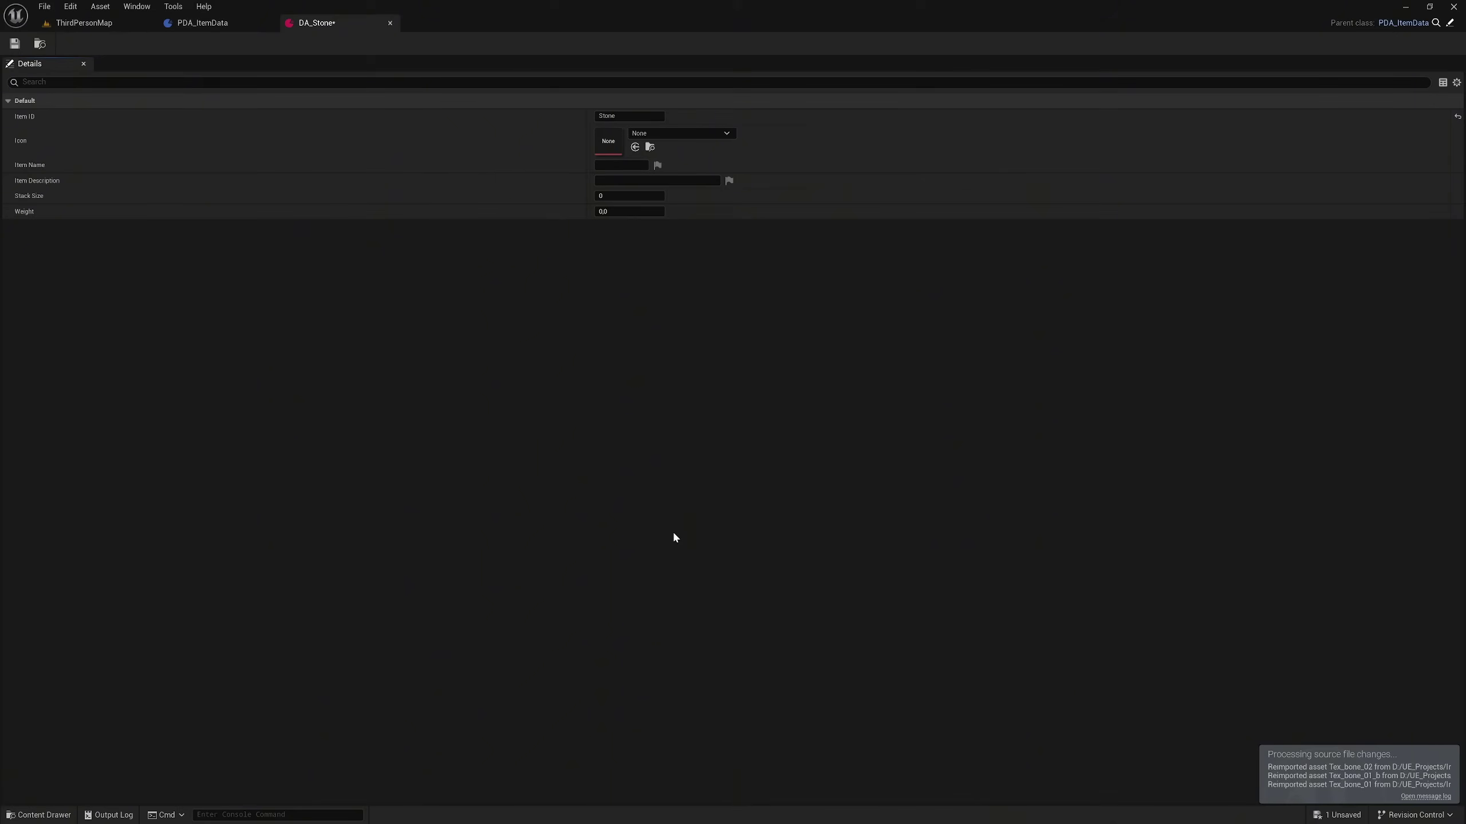
pyautogui.click(659, 135)
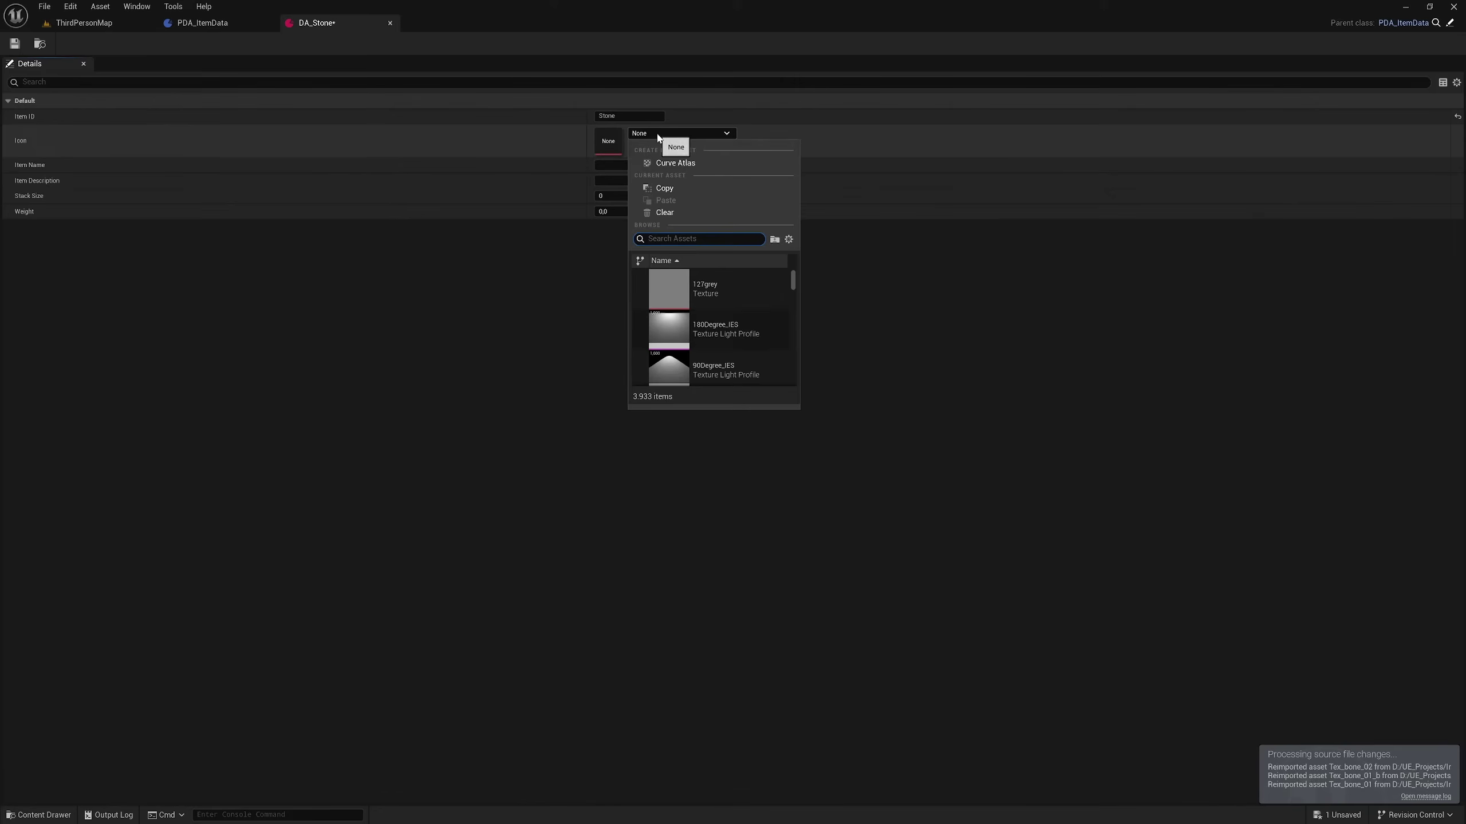
pyautogui.write('tex')
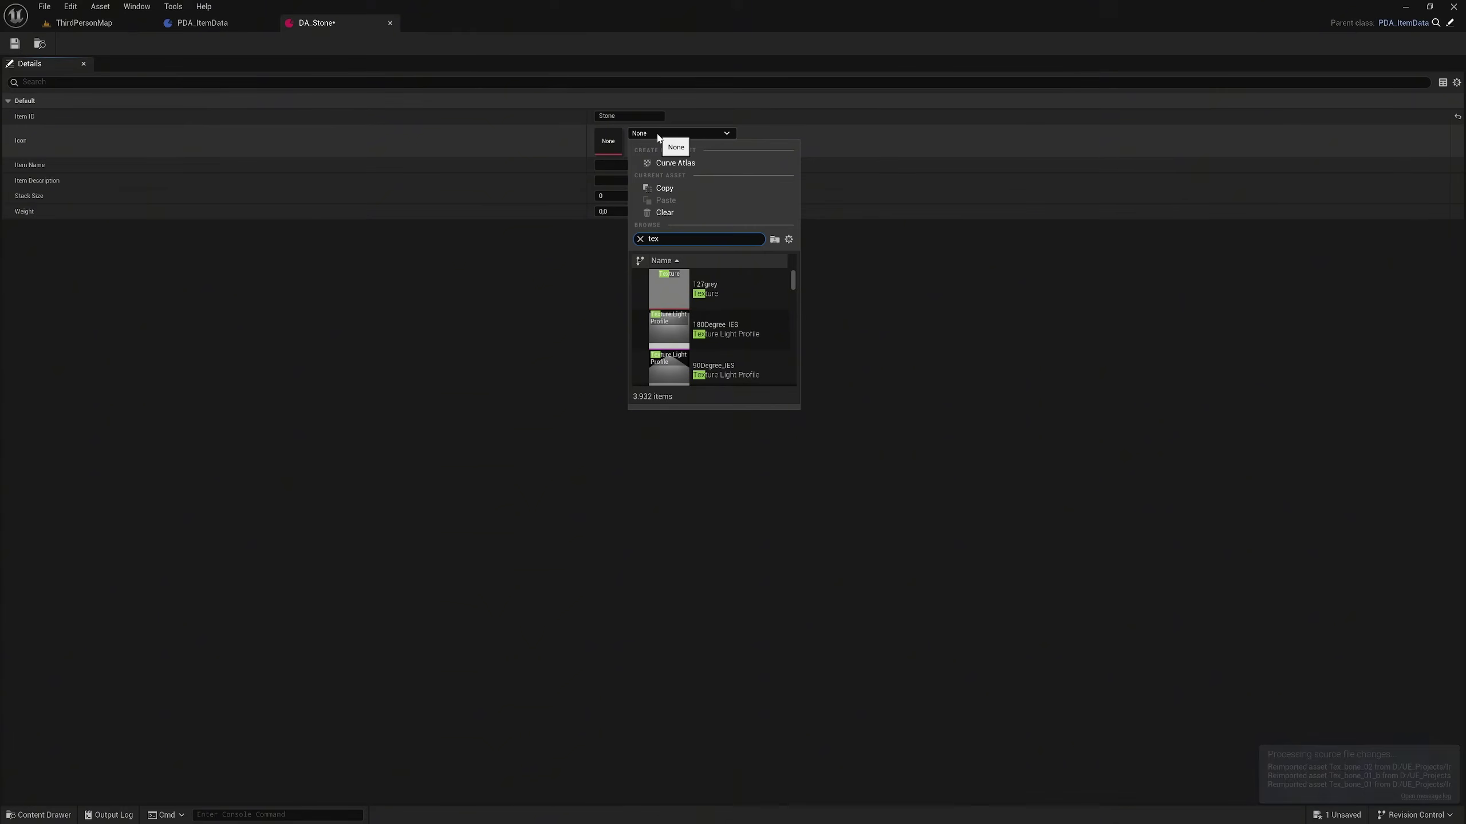
pyautogui.write('_ stone')
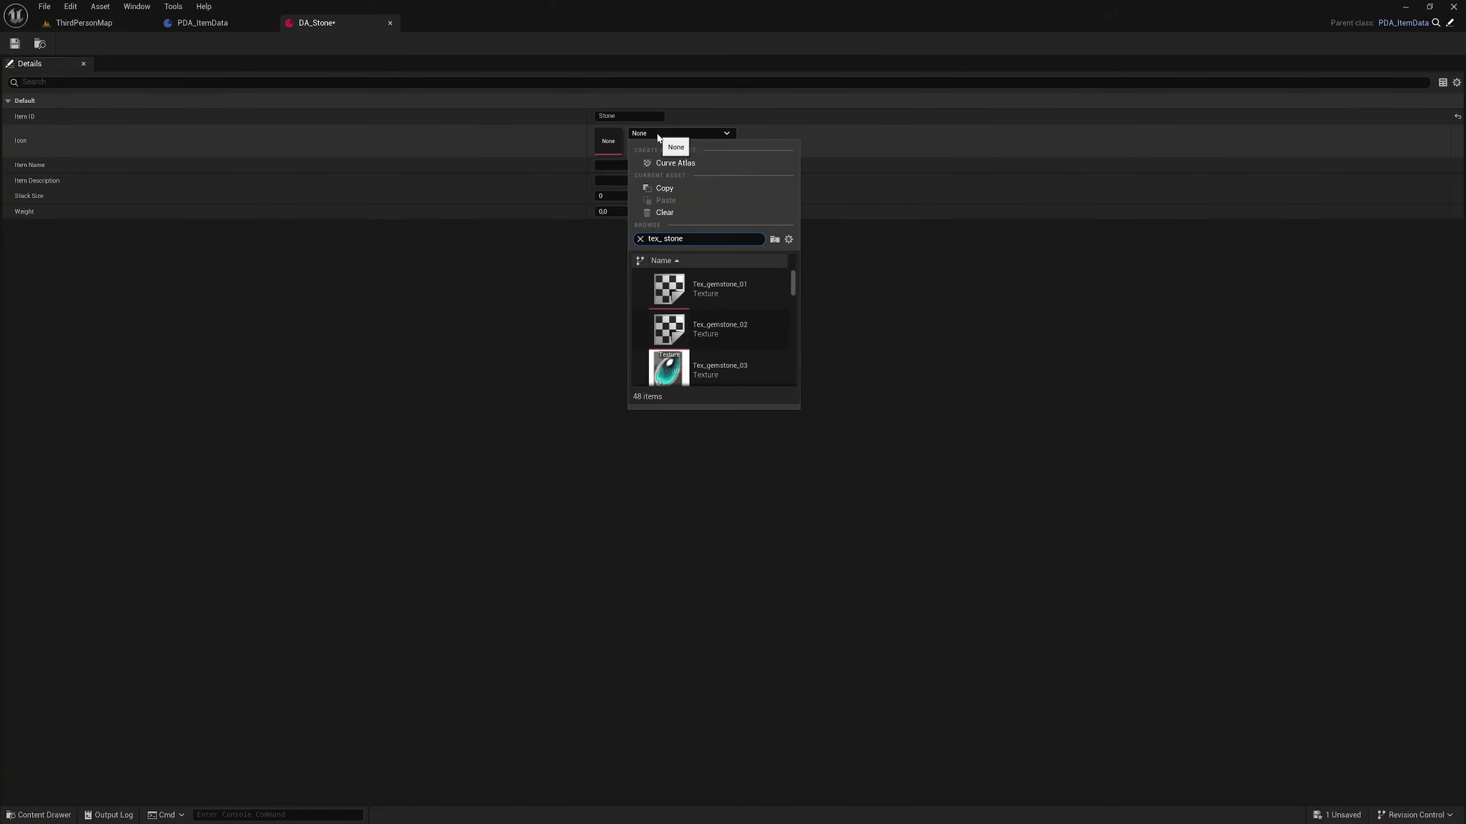
# Scroll the results and set Tex_stone_09 as DA_Stone's Icon.
pyautogui.scroll(-2, 719, 325)
pyautogui.scroll(-2, 721, 323)
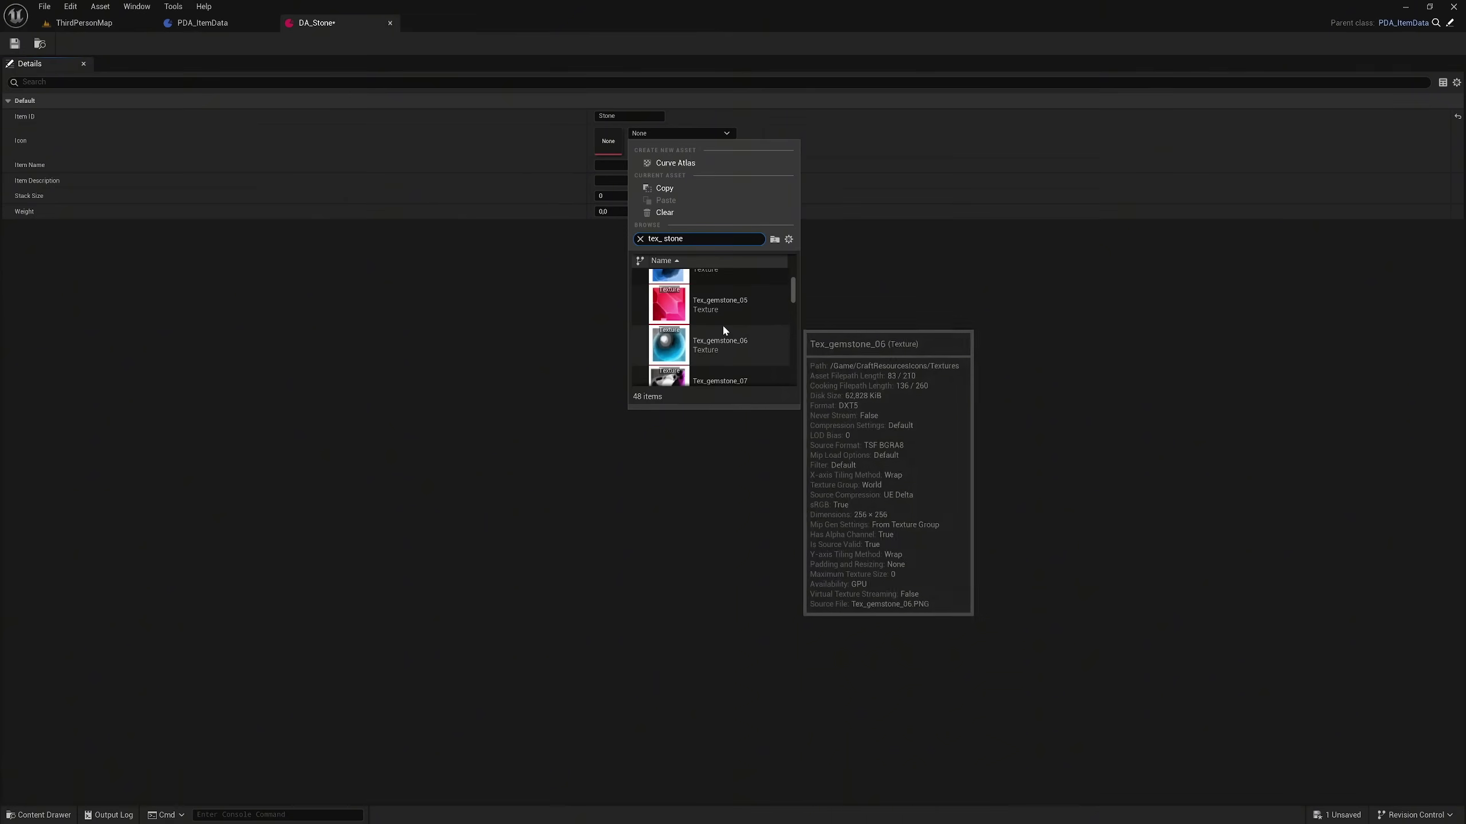
pyautogui.scroll(-2, 724, 330)
pyautogui.scroll(-2, 726, 327)
pyautogui.scroll(-1, 726, 327)
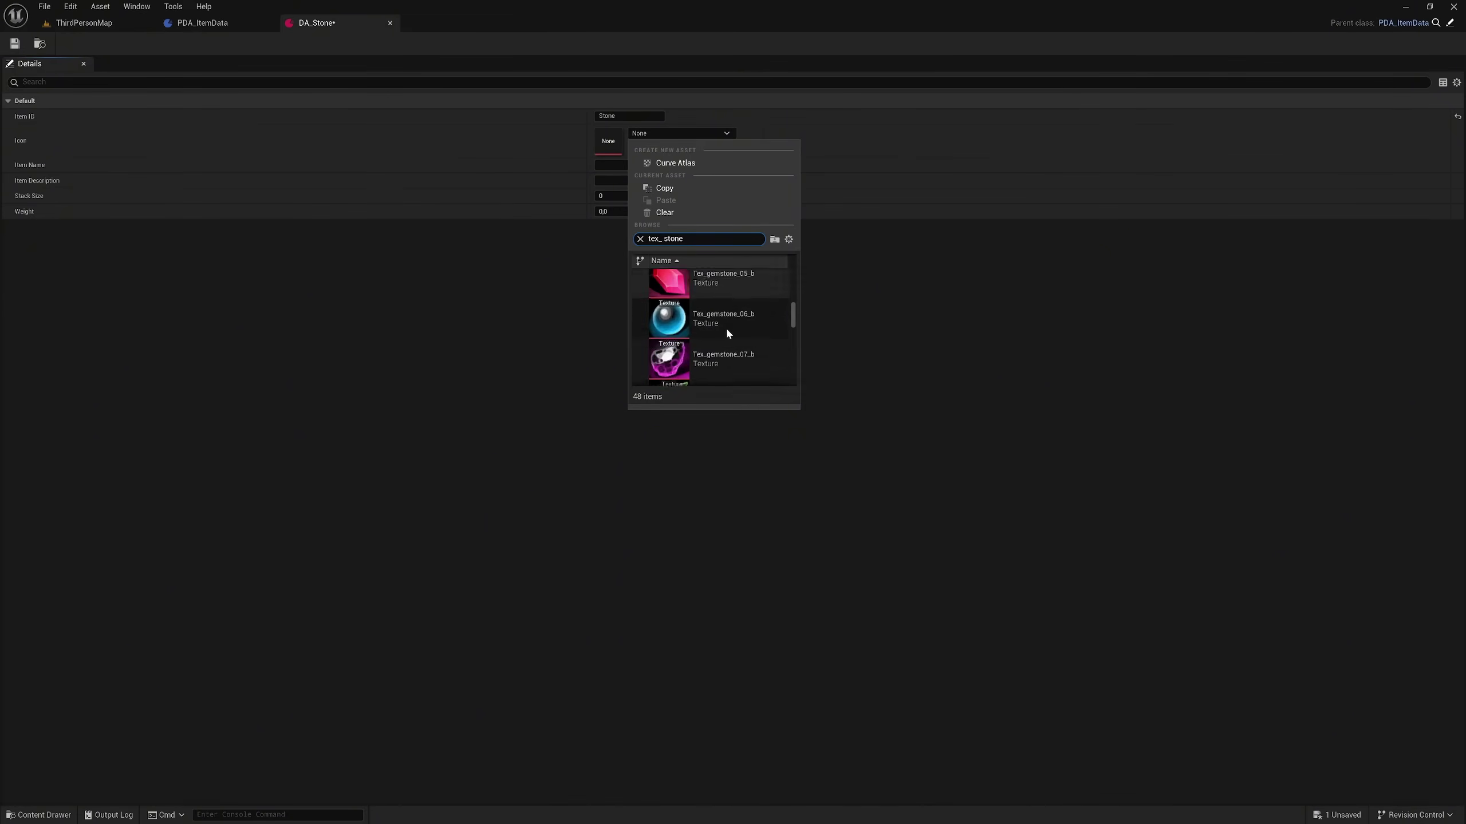
pyautogui.scroll(-2, 726, 327)
pyautogui.scroll(-3, 727, 334)
pyautogui.scroll(-2, 727, 334)
pyautogui.scroll(-2, 727, 334)
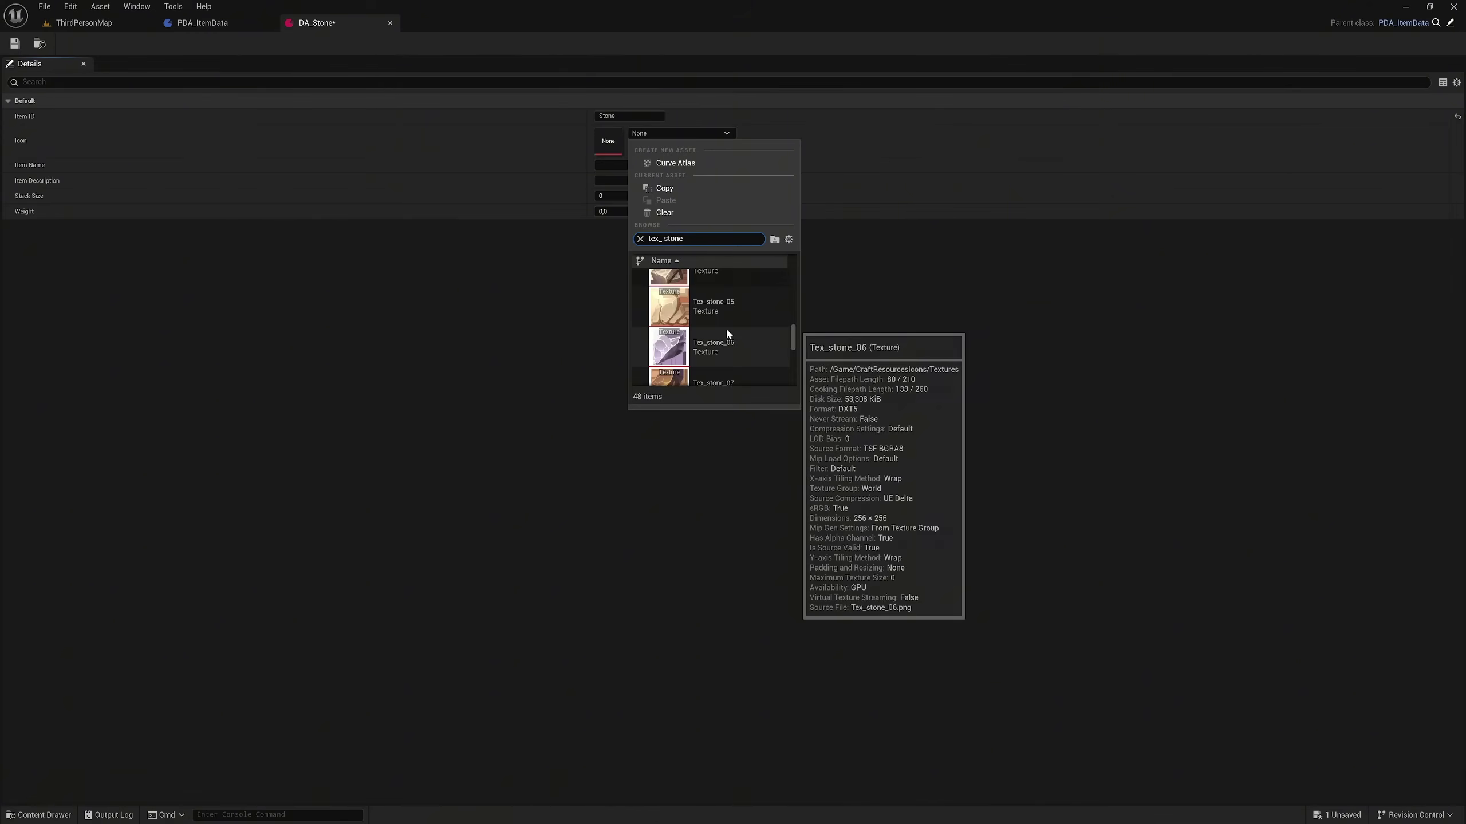
pyautogui.scroll(-3, 727, 334)
pyautogui.scroll(-1, 726, 332)
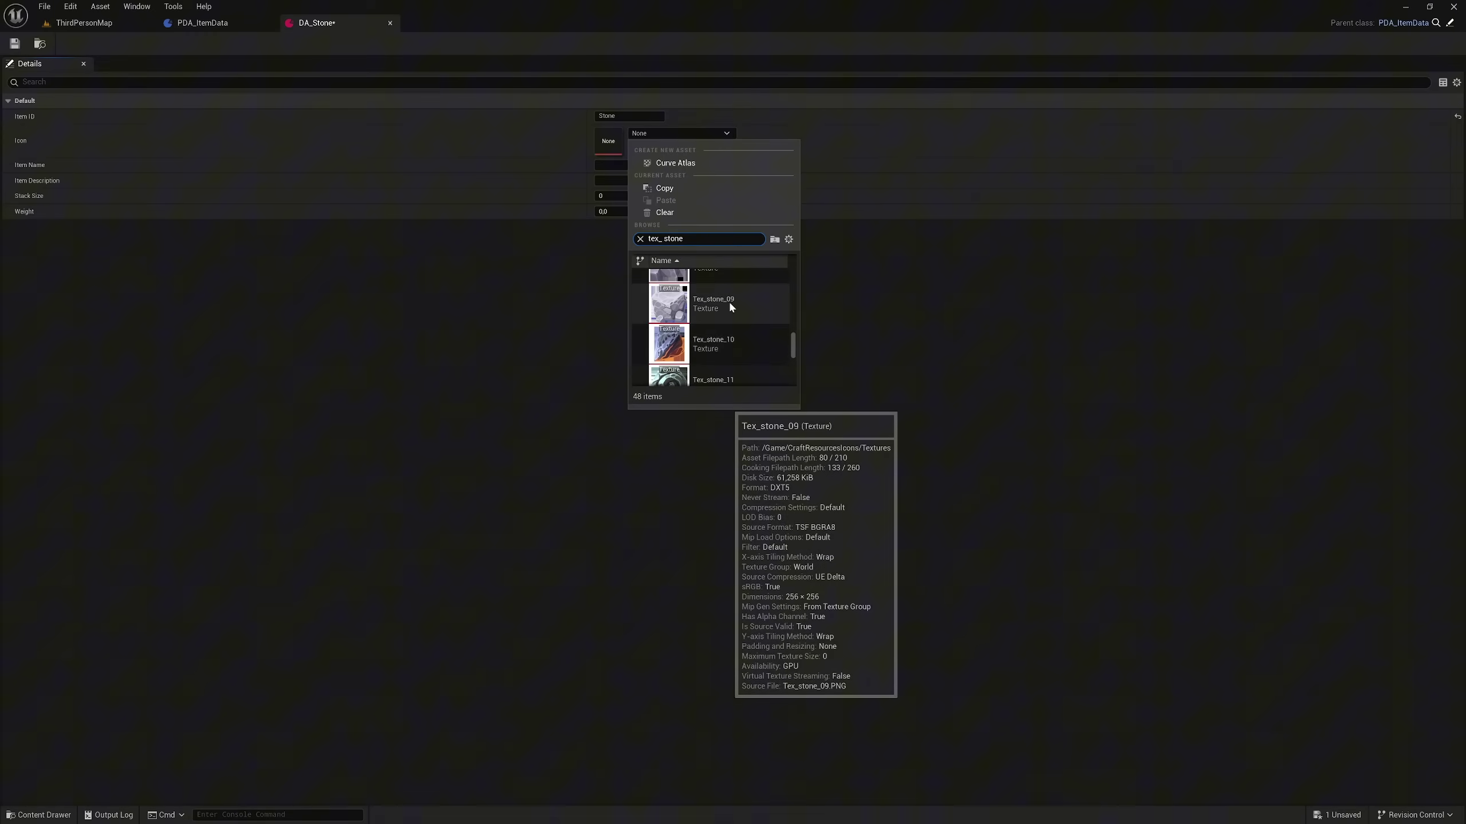
pyautogui.press('Escape')
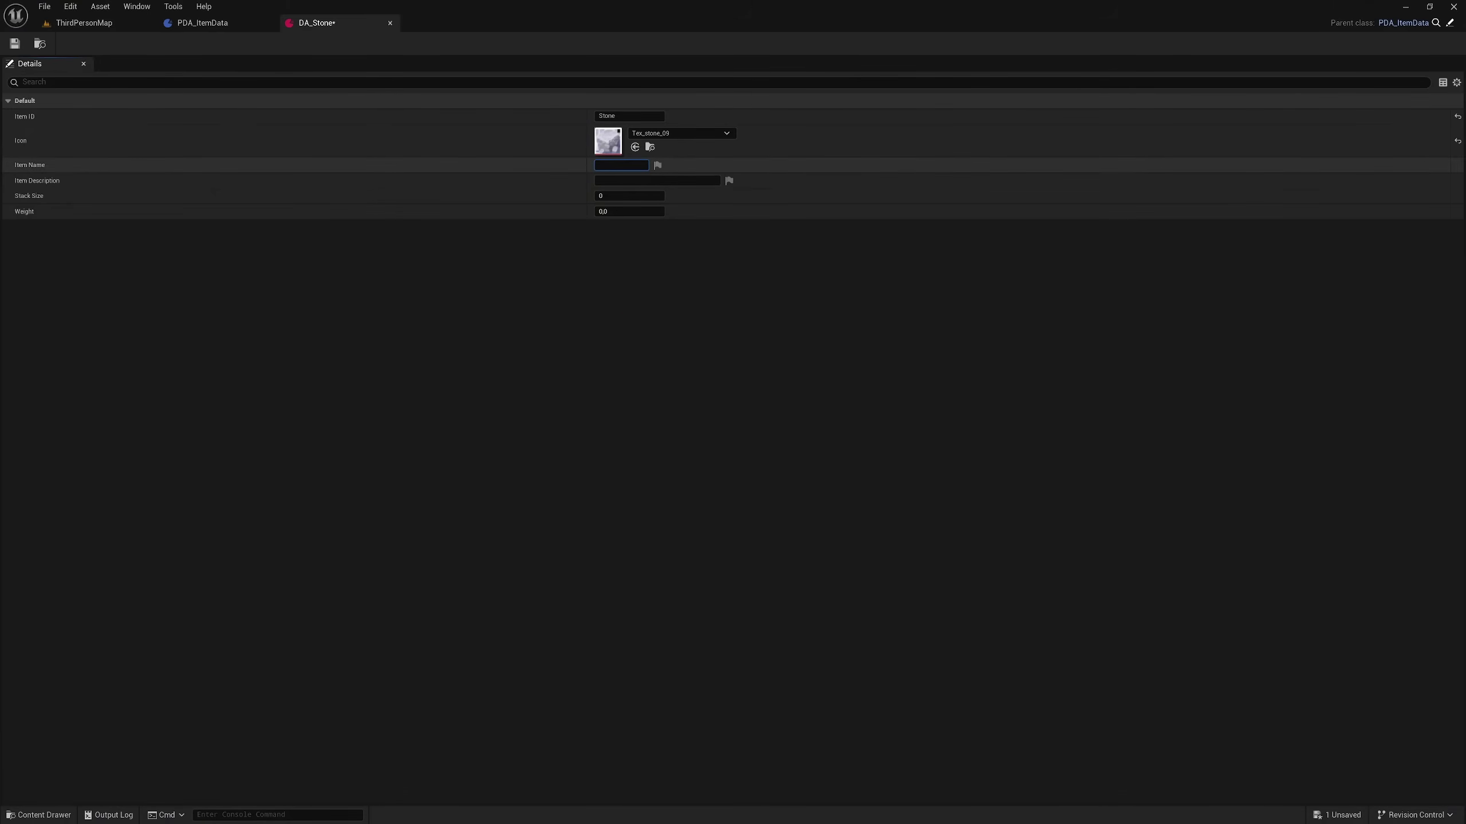
pyautogui.click(622, 165)
pyautogui.write('Stone')
# Fill in DA_Stone's name Stone, a description, stack size 50 and weight 0,15, then save it.
pyautogui.press('Tab')
pyautogui.write('A resources can be u')
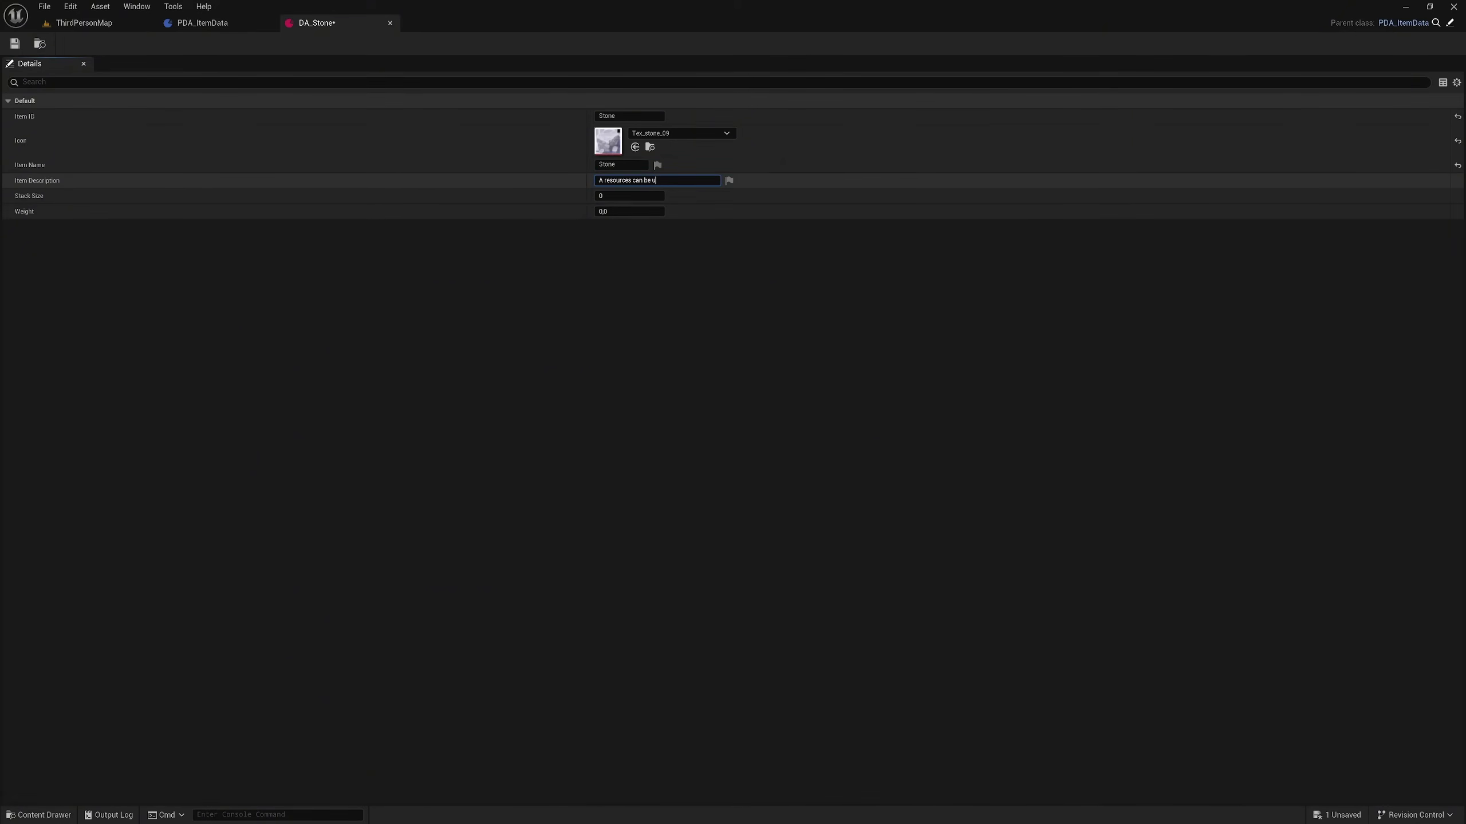
pyautogui.write('sed f')
pyautogui.press('Tab')
pyautogui.write('50')
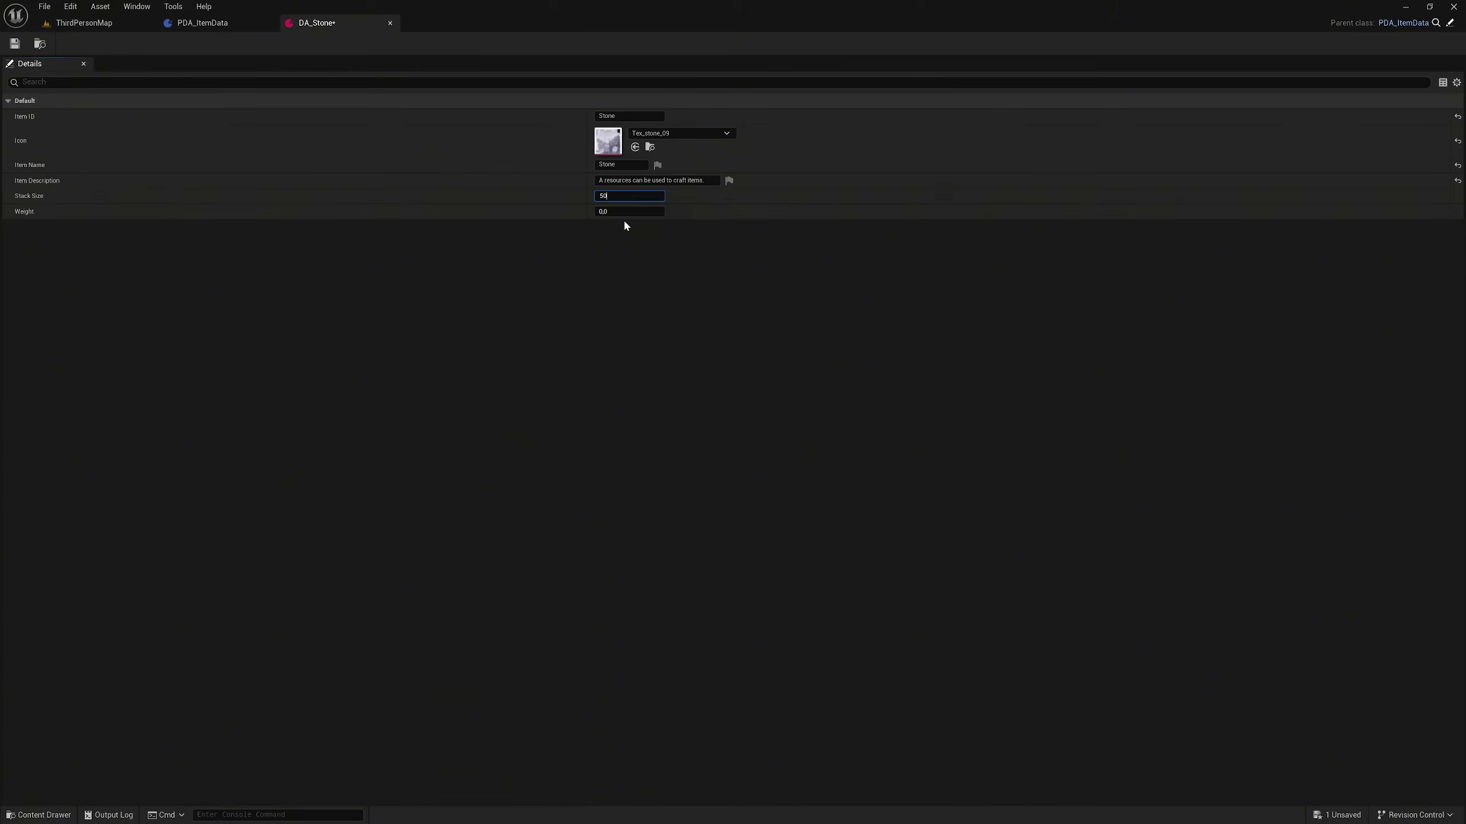
pyautogui.press('Tab')
pyautogui.write('0.15')
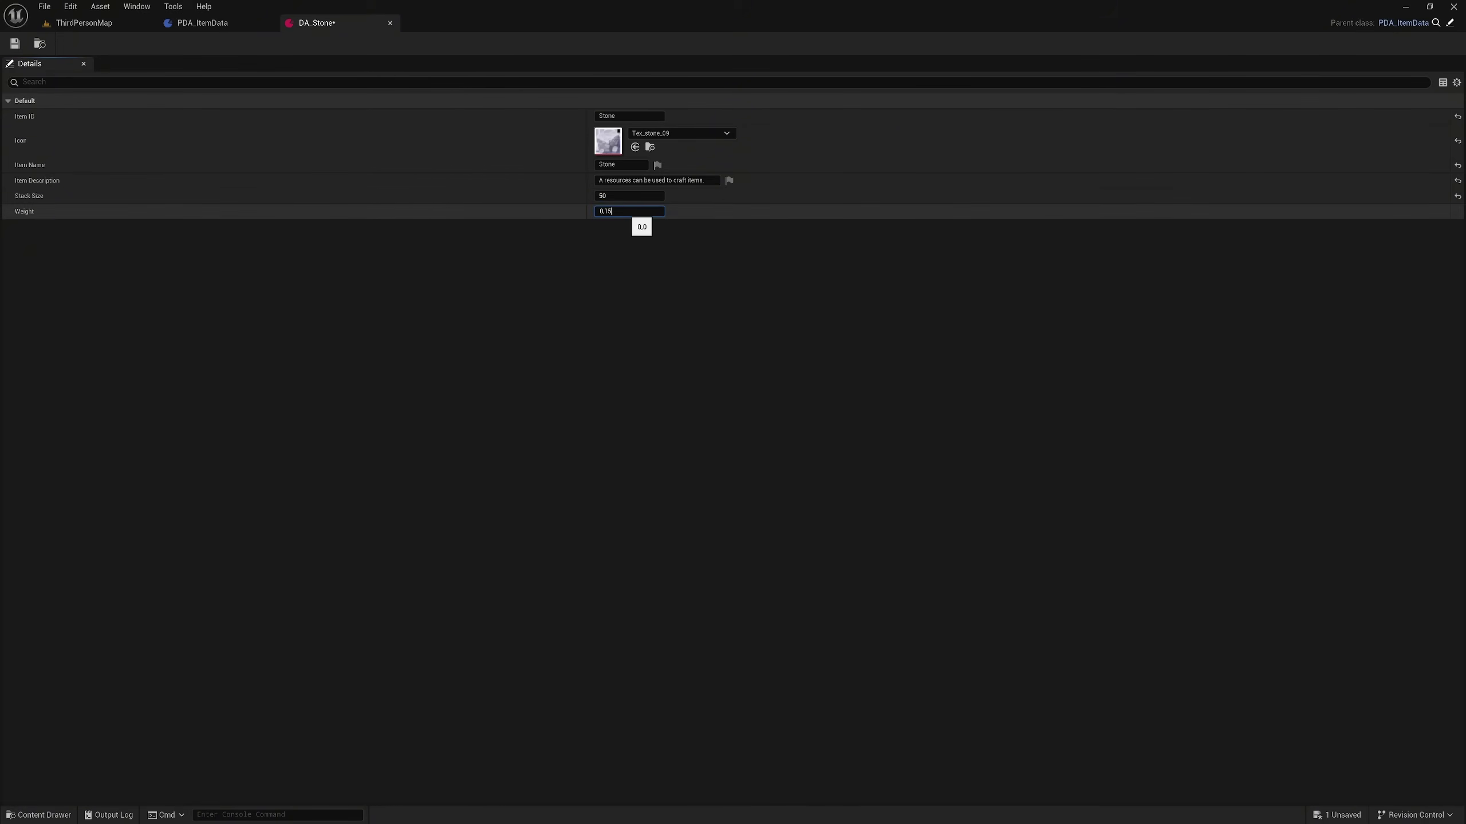
pyautogui.press('Return')
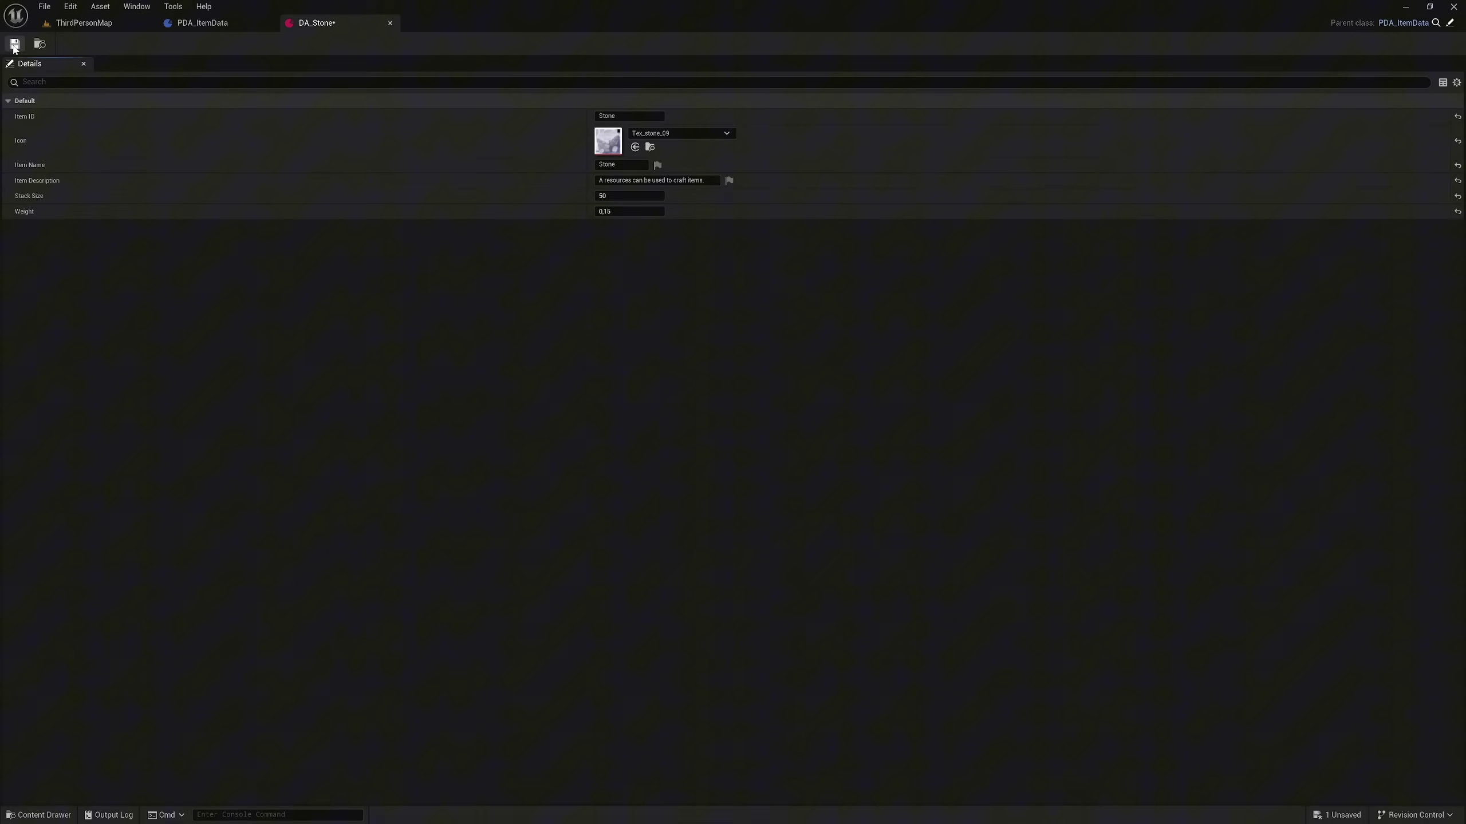
pyautogui.click(14, 46)
# Close DA_Stone and create an Actor Component blueprint named BPC_Inventory in InventorySystem.
pyautogui.click(390, 22)
pyautogui.click(410, 410)
pyautogui.hotkey('ctrl', 'space')
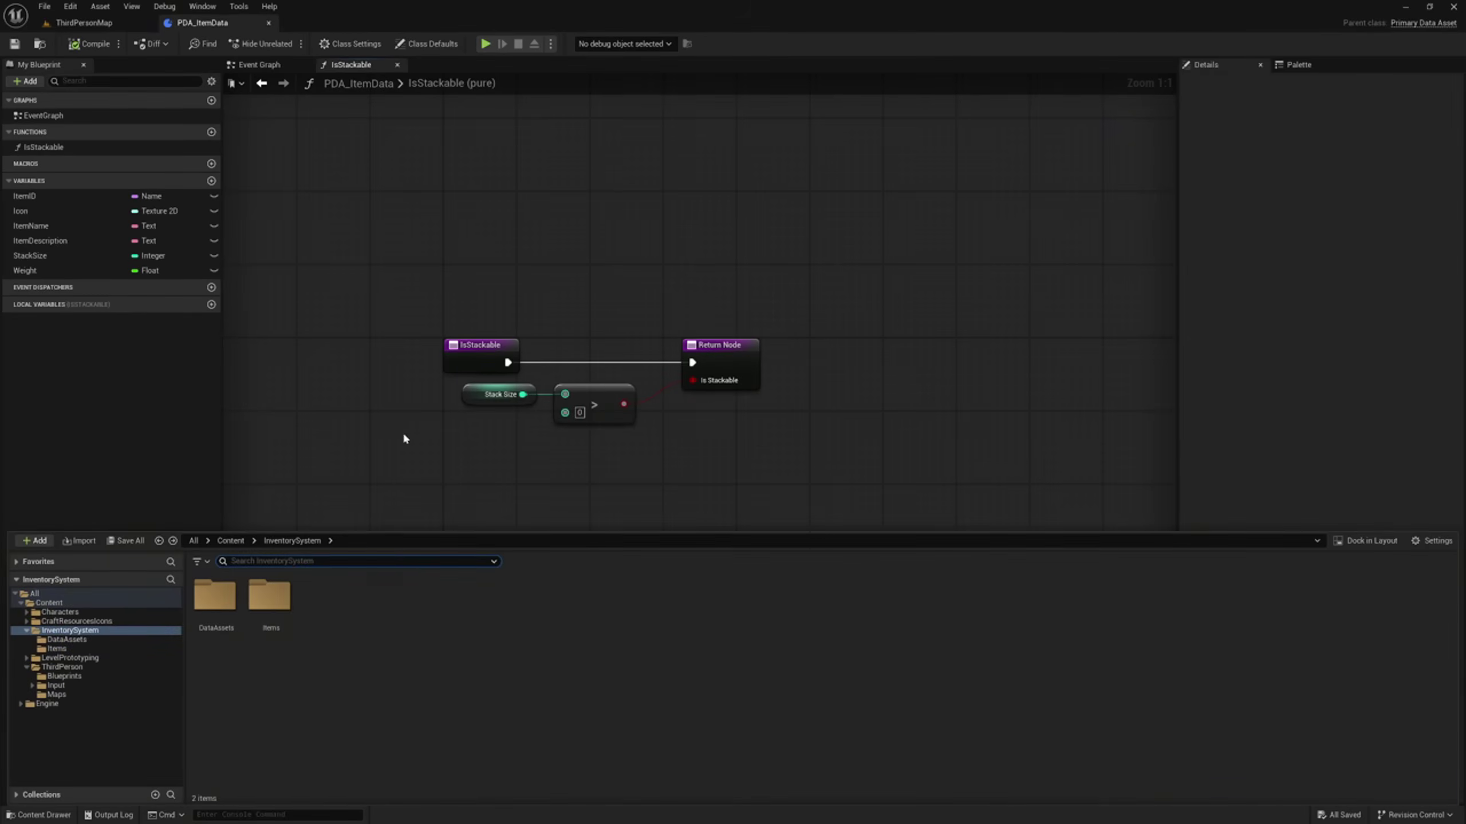
pyautogui.rightClick(346, 626)
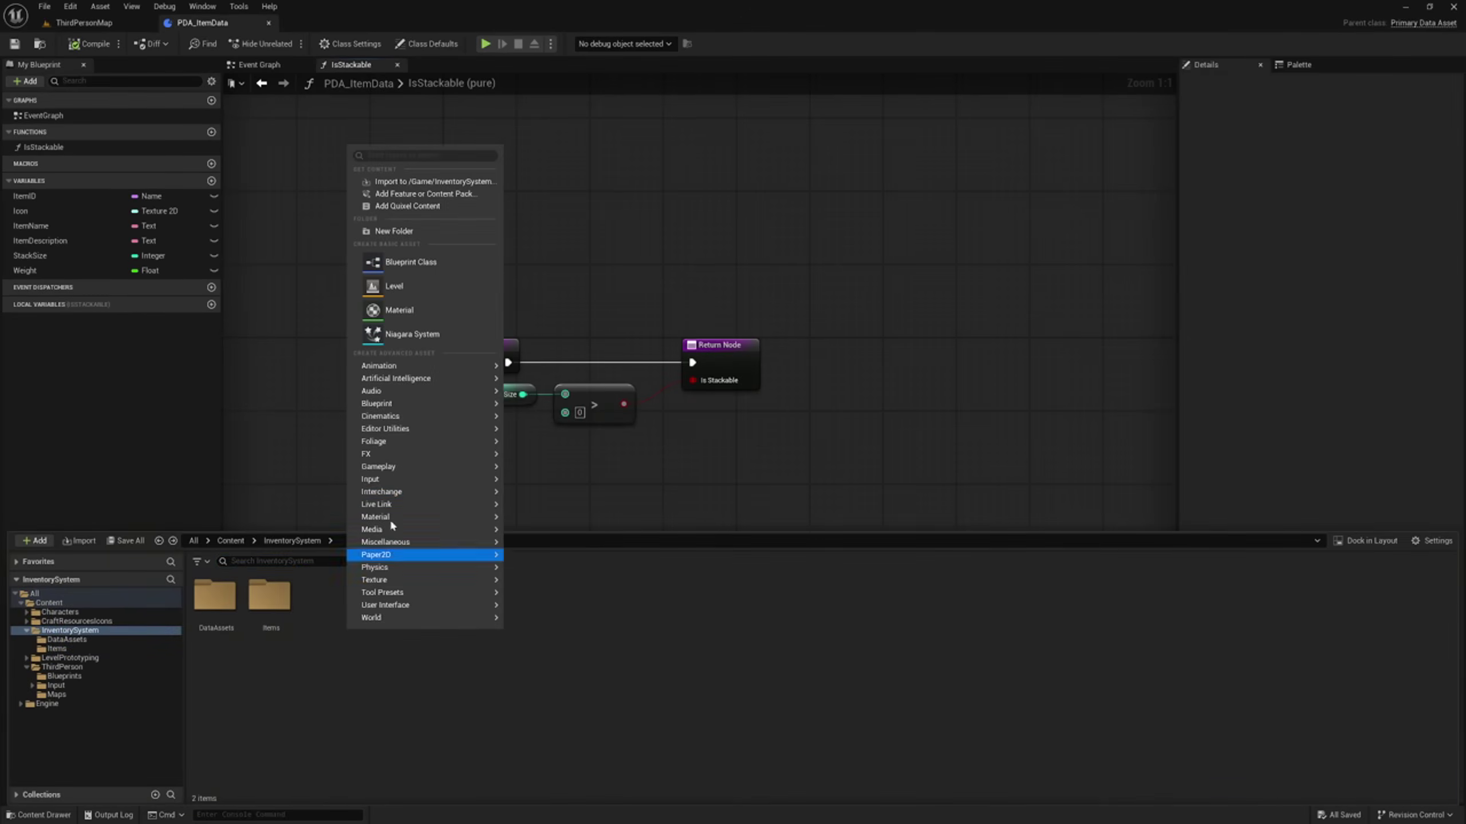
pyautogui.click(418, 268)
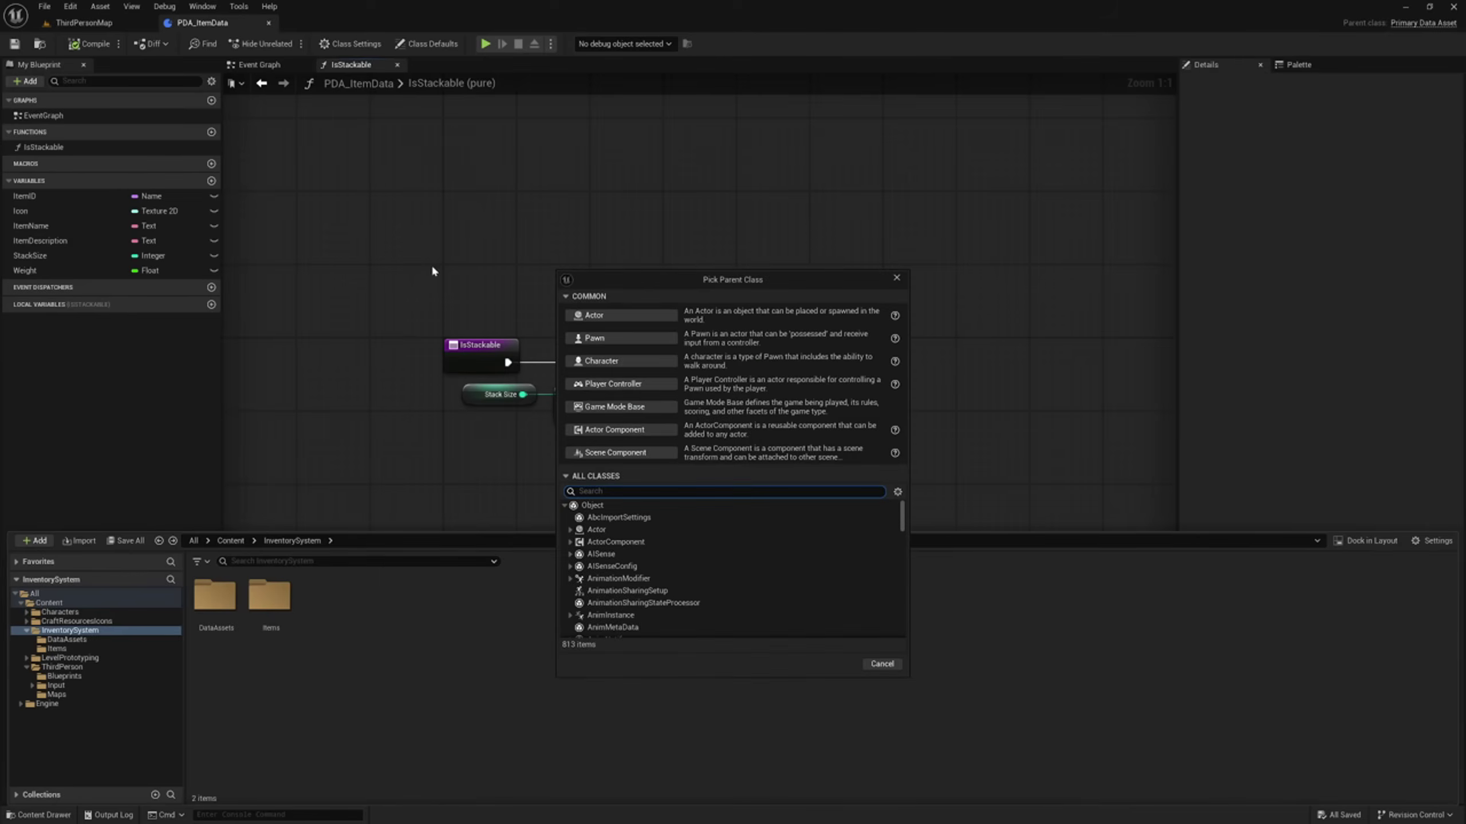
pyautogui.click(611, 430)
pyautogui.write('BP')
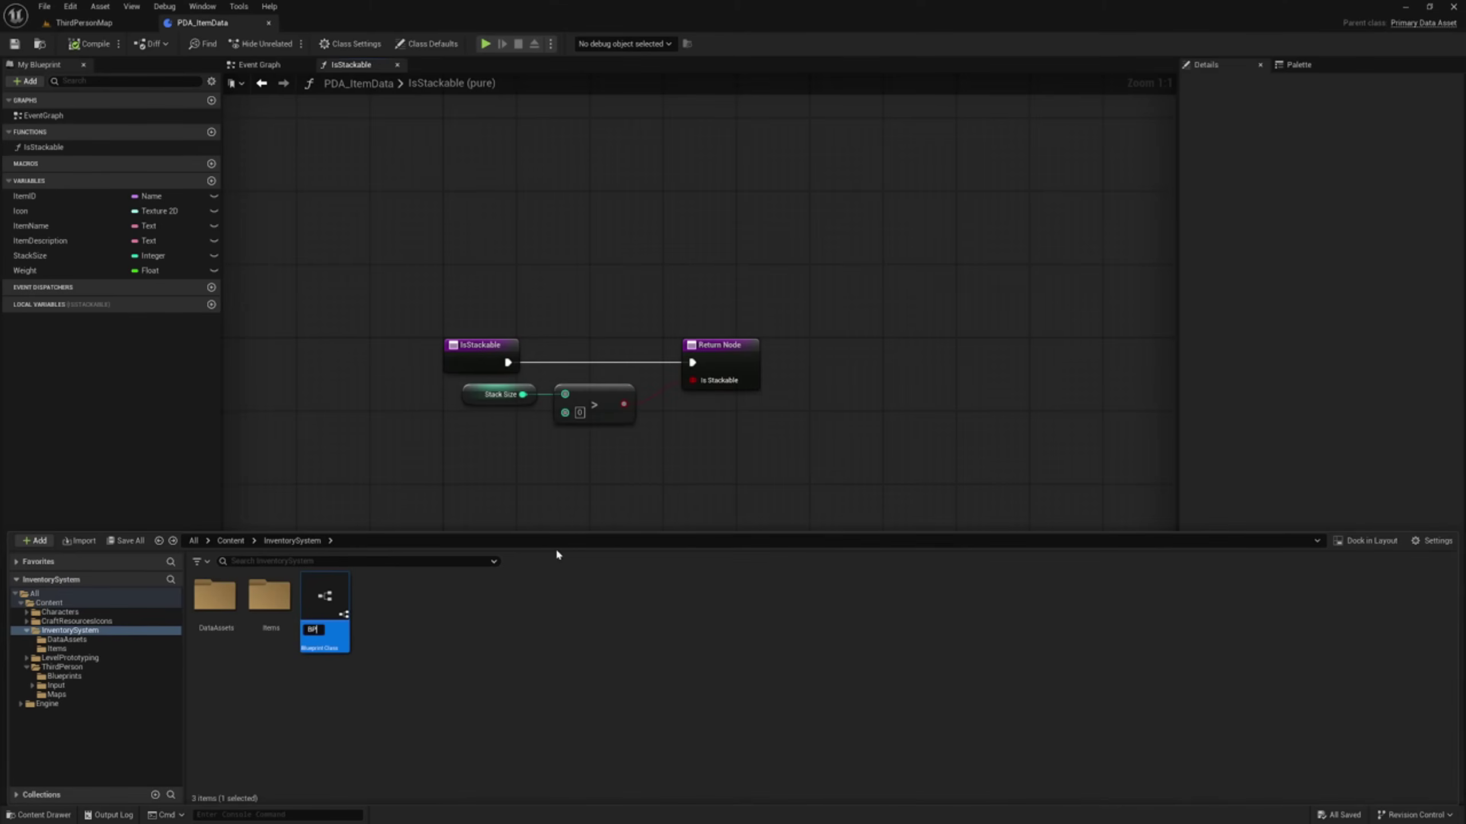
pyautogui.write('C_Inventory')
pyautogui.press('Return')
# Open BPC_Inventory and add an Integer variable named SlotAmount.
pyautogui.doubleClick(324, 598)
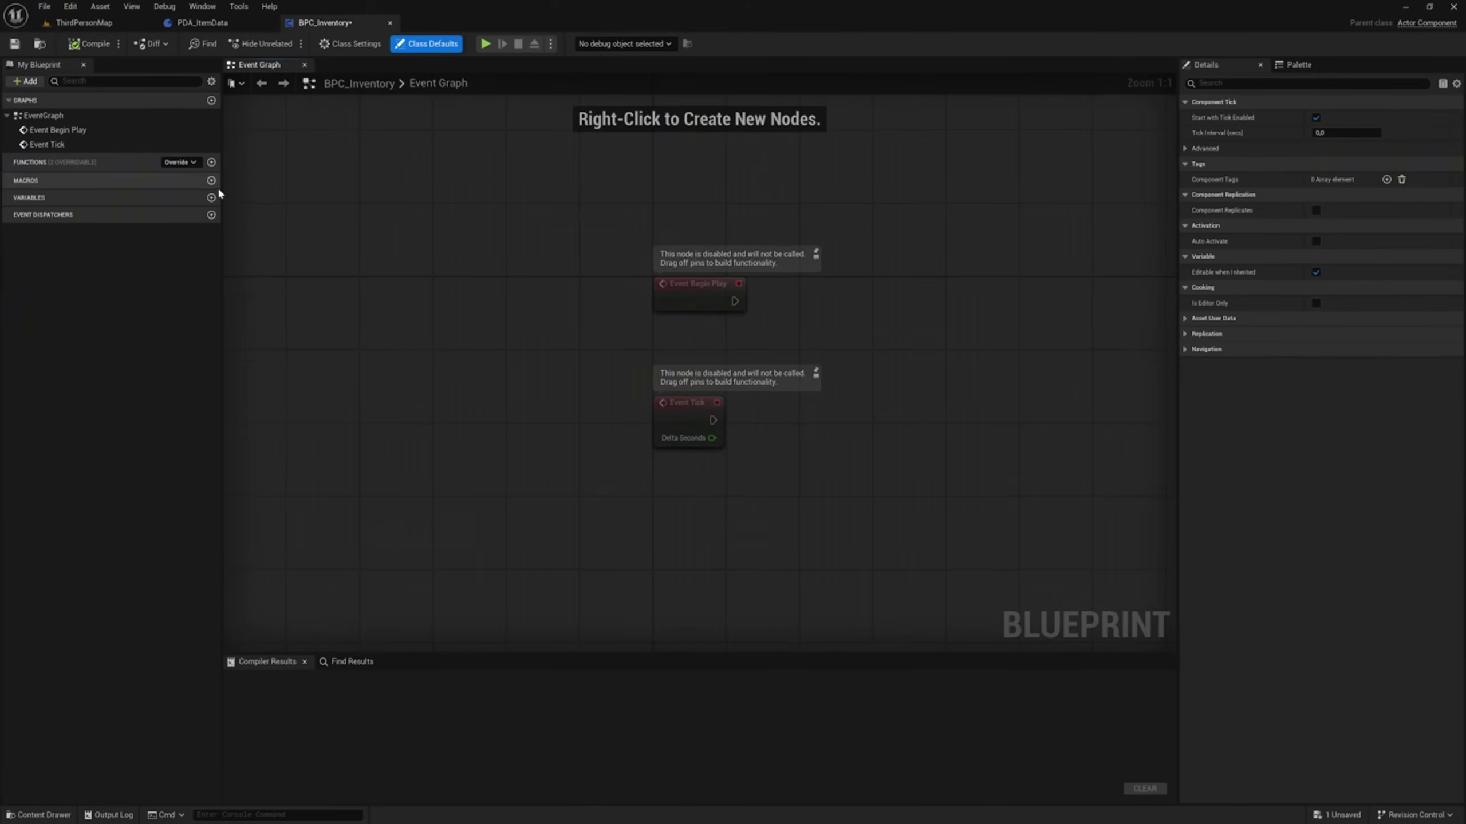
pyautogui.click(209, 199)
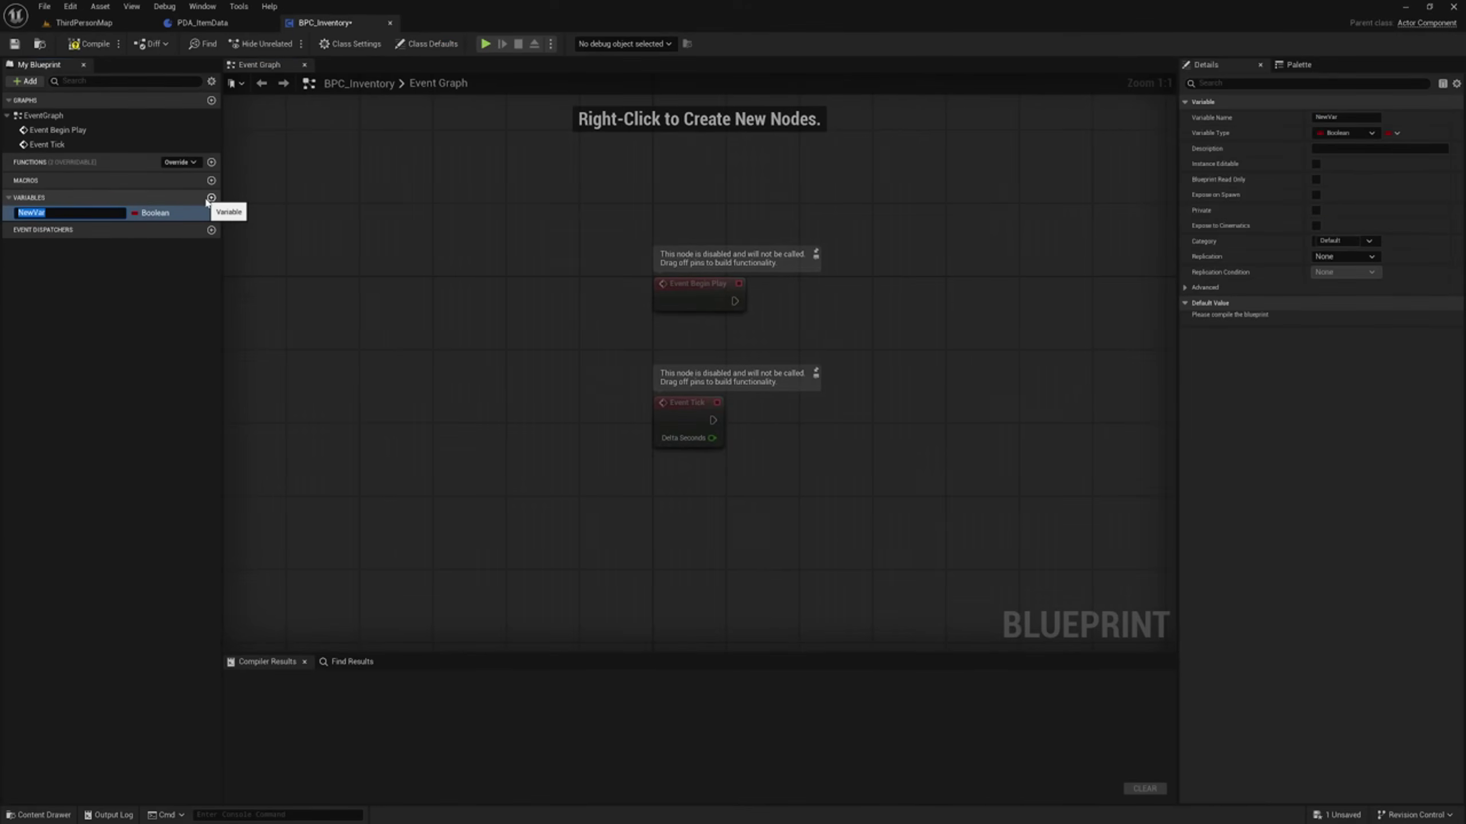
pyautogui.write('SLots')
pyautogui.hotkey('ctrl', 'a')
pyautogui.write('SlotAmou')
pyautogui.press('Return')
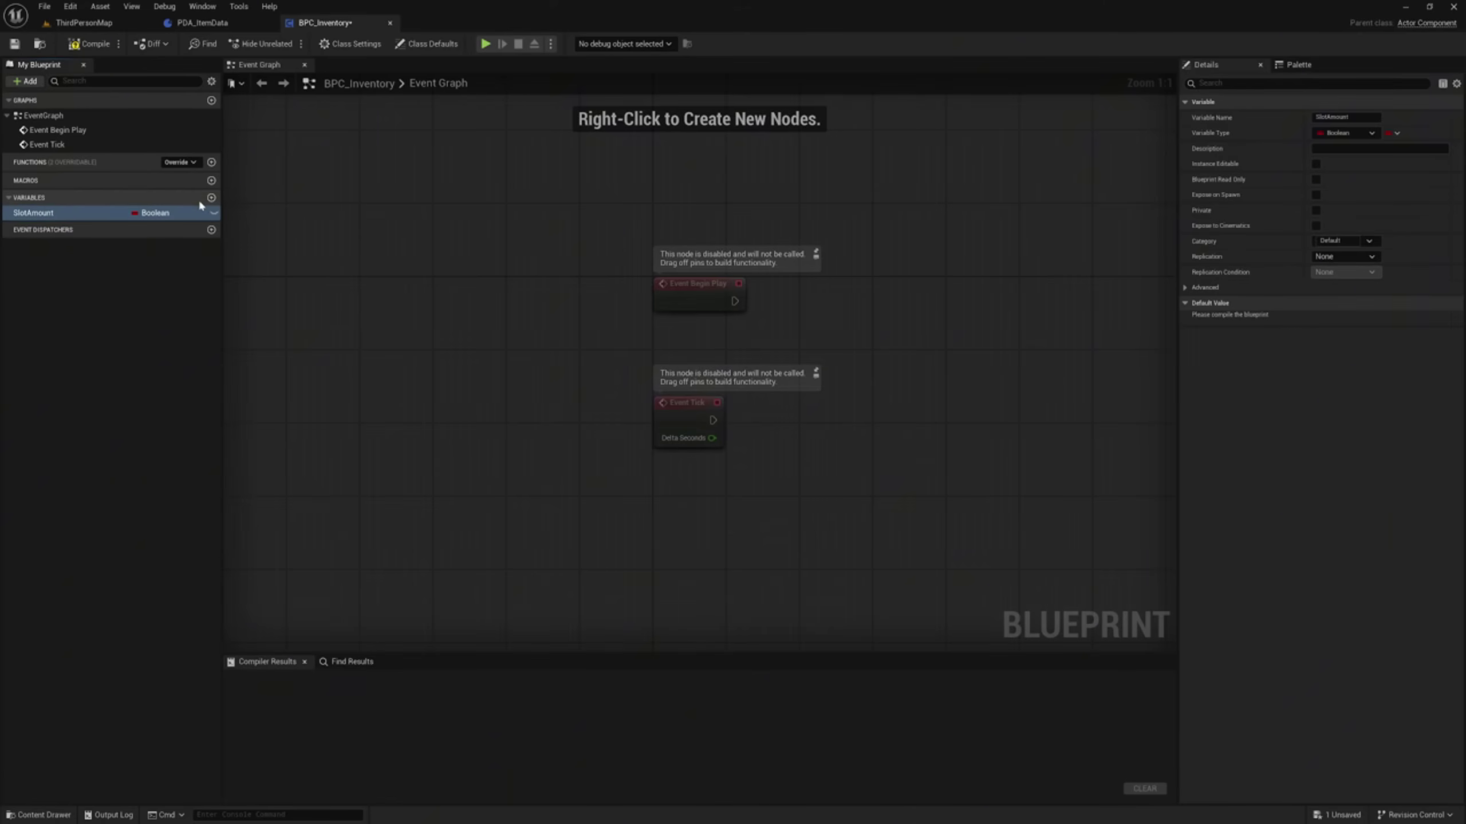
pyautogui.click(160, 215)
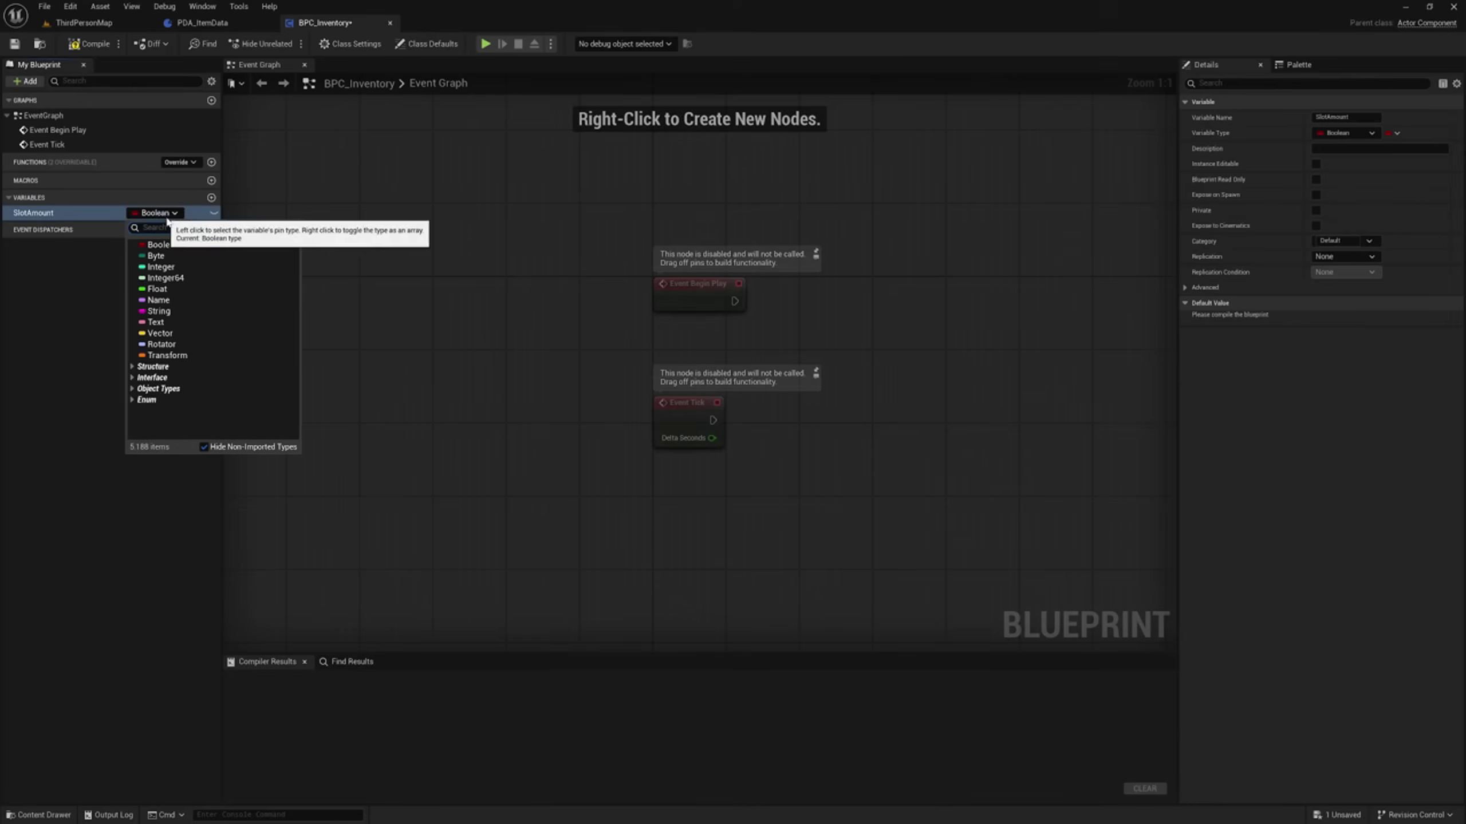
pyautogui.click(167, 270)
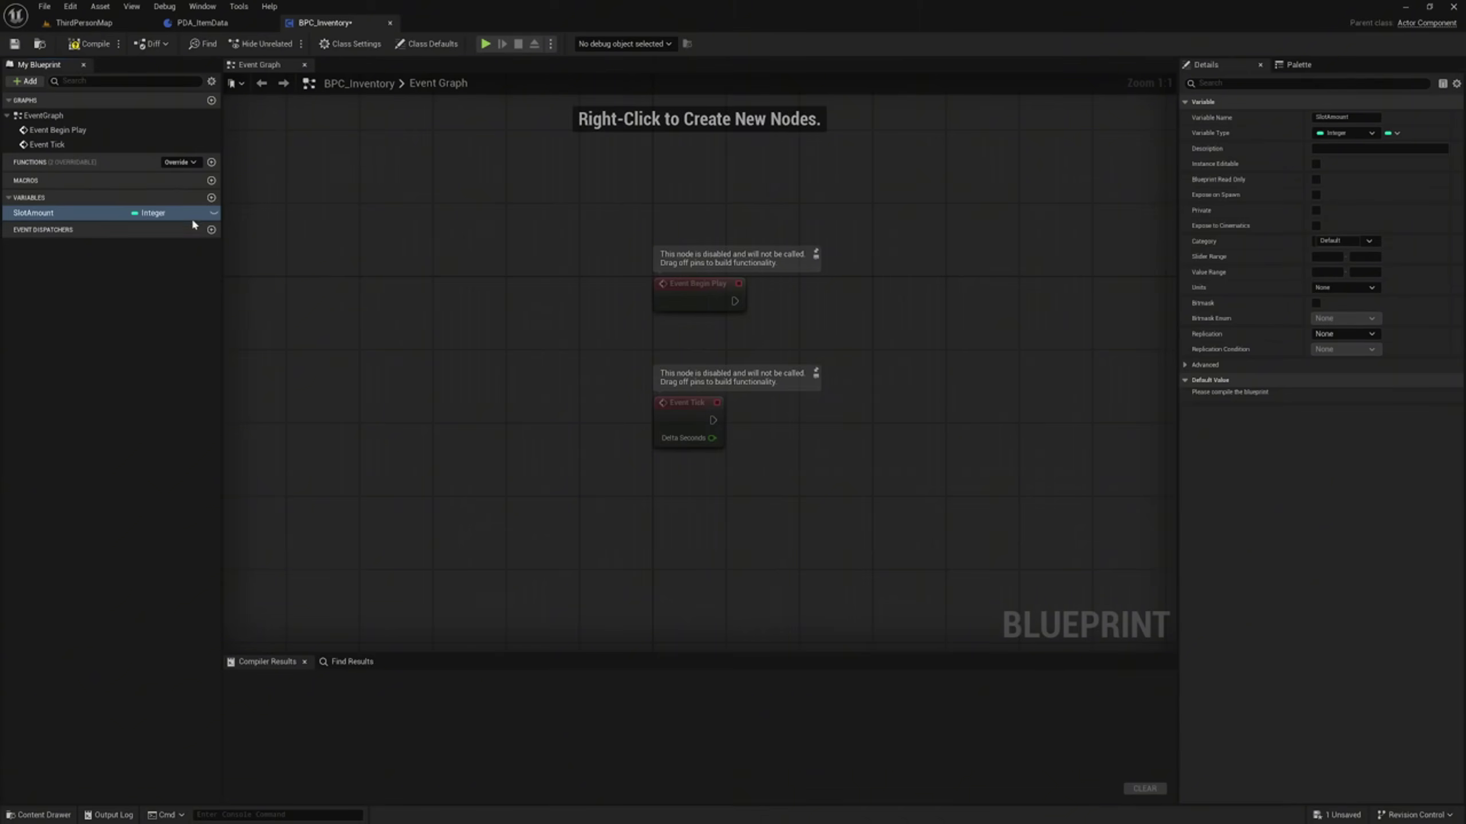
# Add a second Integer variable named ItemSlots.
pyautogui.click(211, 198)
pyautogui.press('BackSpace')
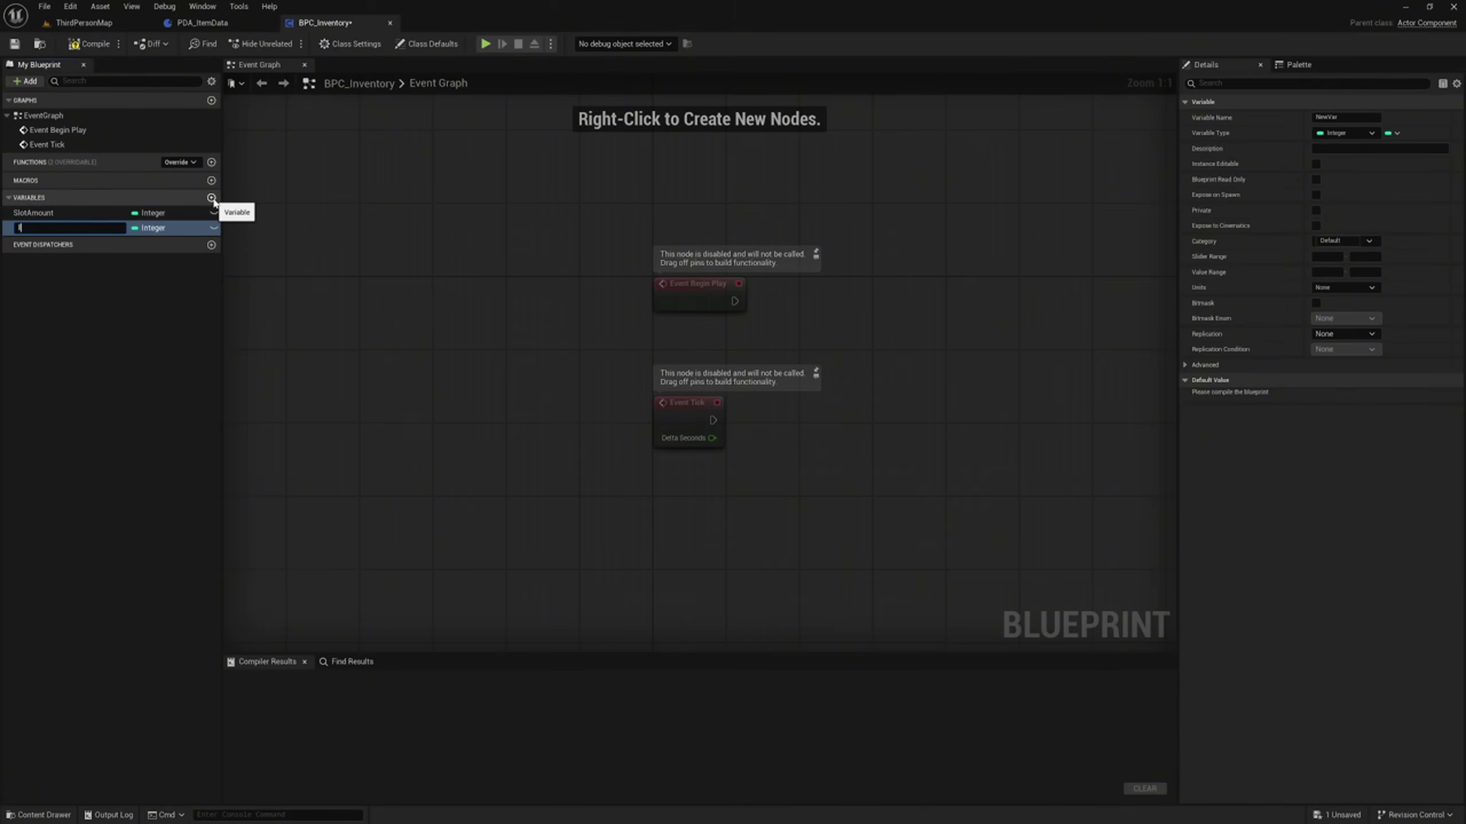
pyautogui.write('ItemSlots')
pyautogui.press('Return')
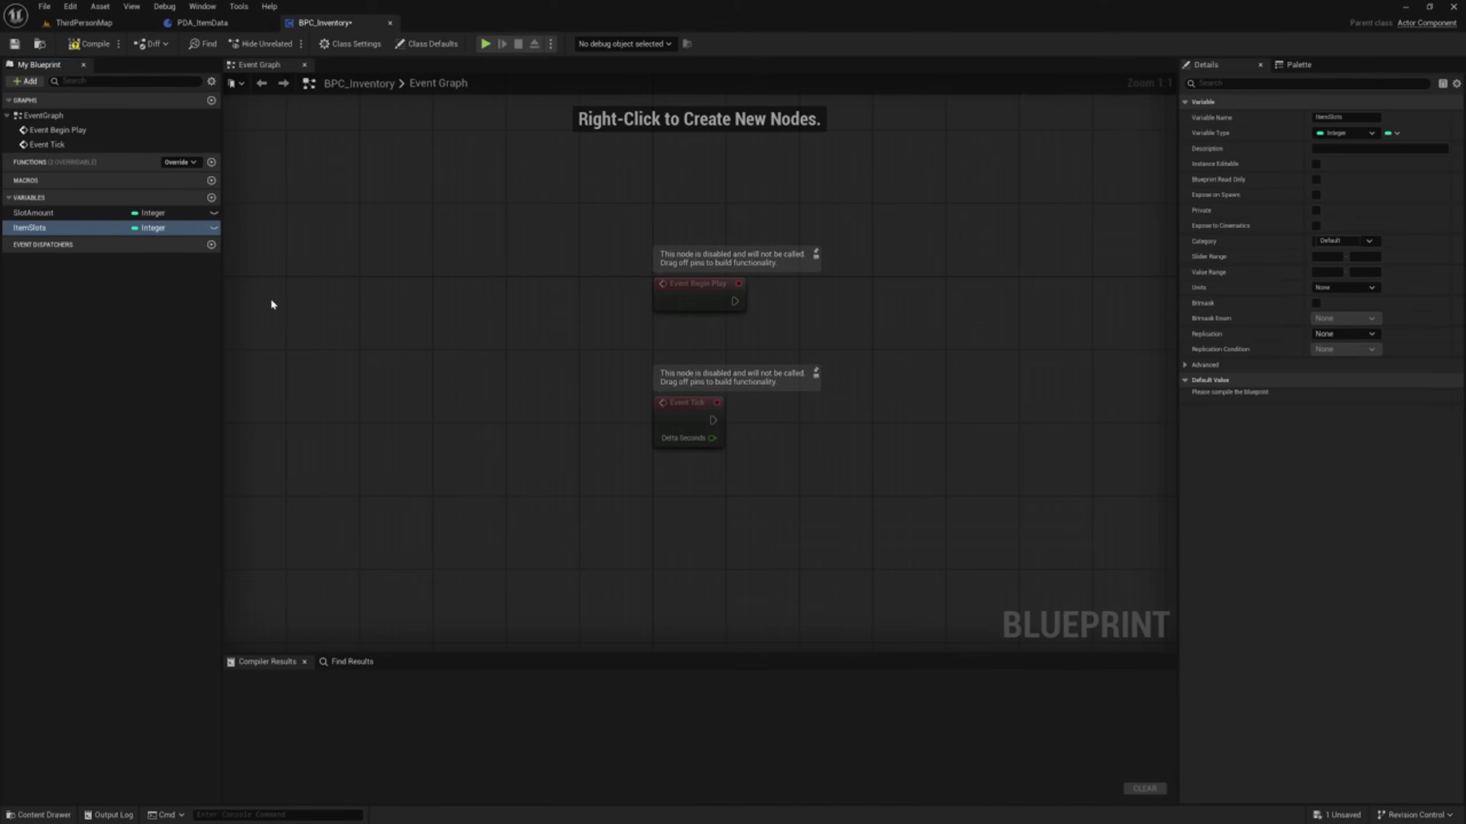
pyautogui.hotkey('ctrl', 'space')
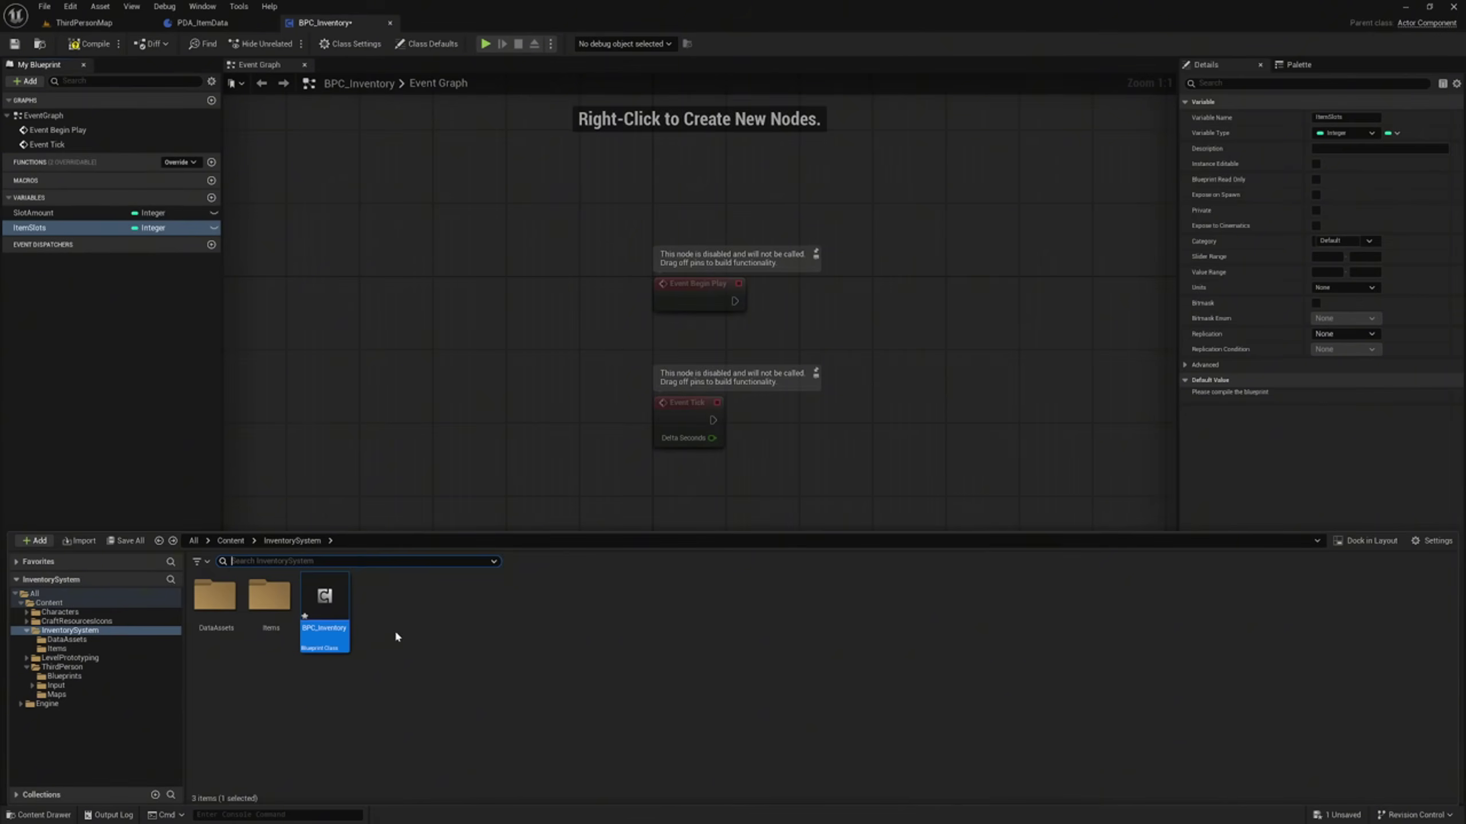
# Create a new Blueprint Structure named S_InventorySlot in InventorySystem.
pyautogui.rightClick(396, 637)
pyautogui.moveTo(426, 419)
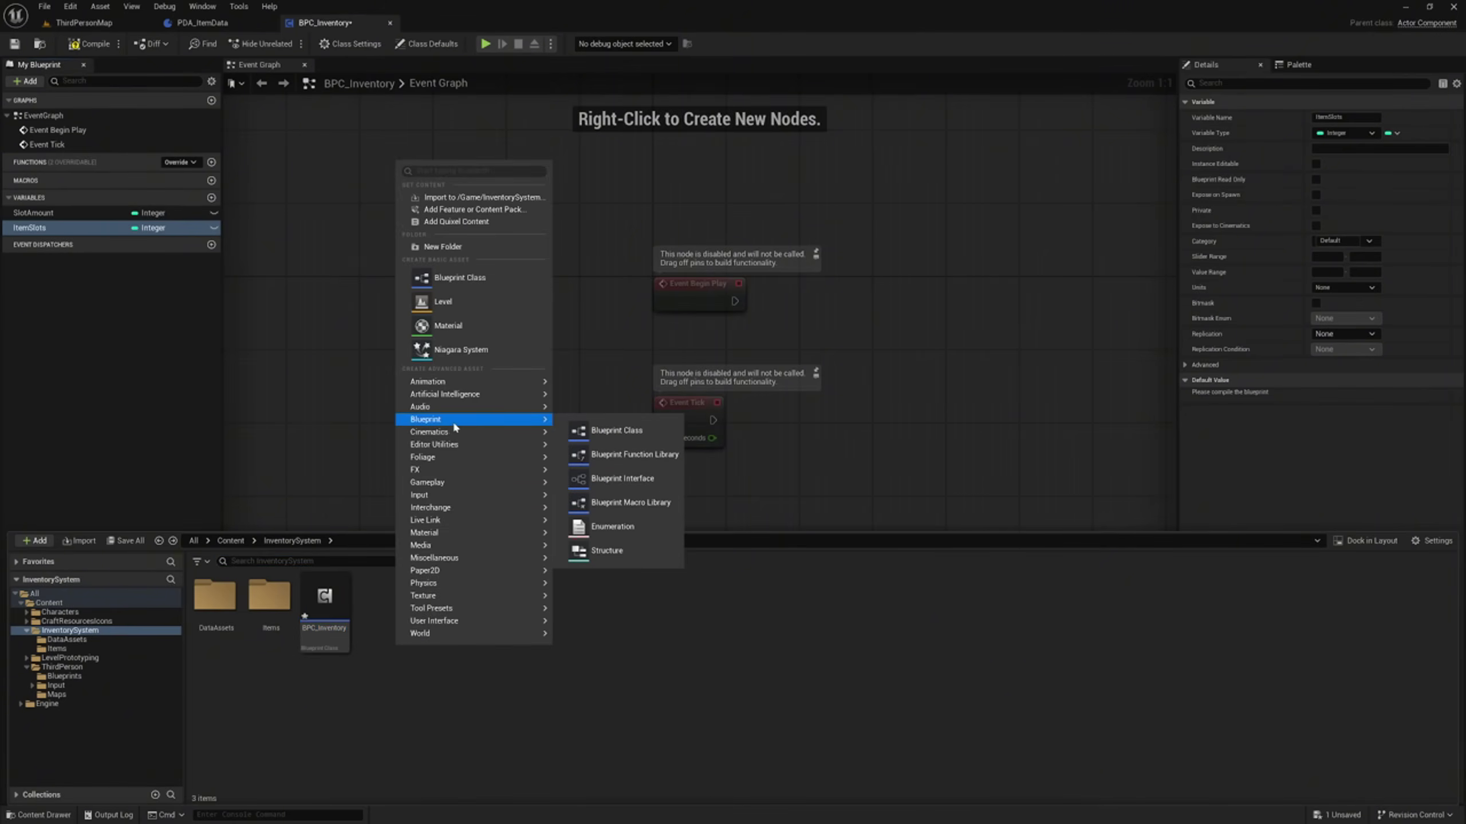
pyautogui.click(619, 550)
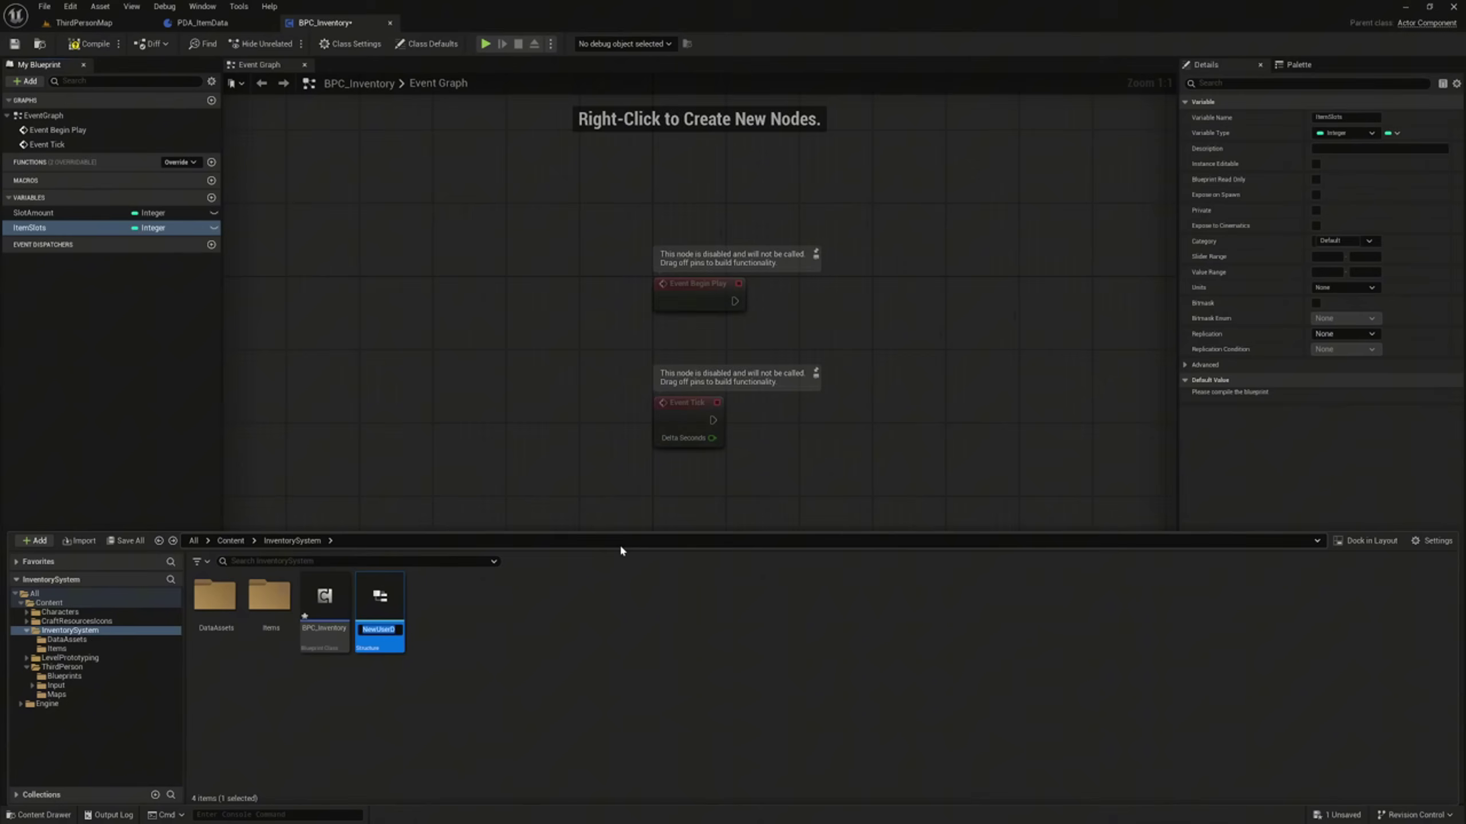
pyautogui.write('S_In')
pyautogui.write('ventorySlot')
pyautogui.press('Return')
# Make a Structures folder, move S_InventorySlot into it, and open the struct.
pyautogui.rightClick(437, 640)
pyautogui.click(498, 245)
pyautogui.write('St')
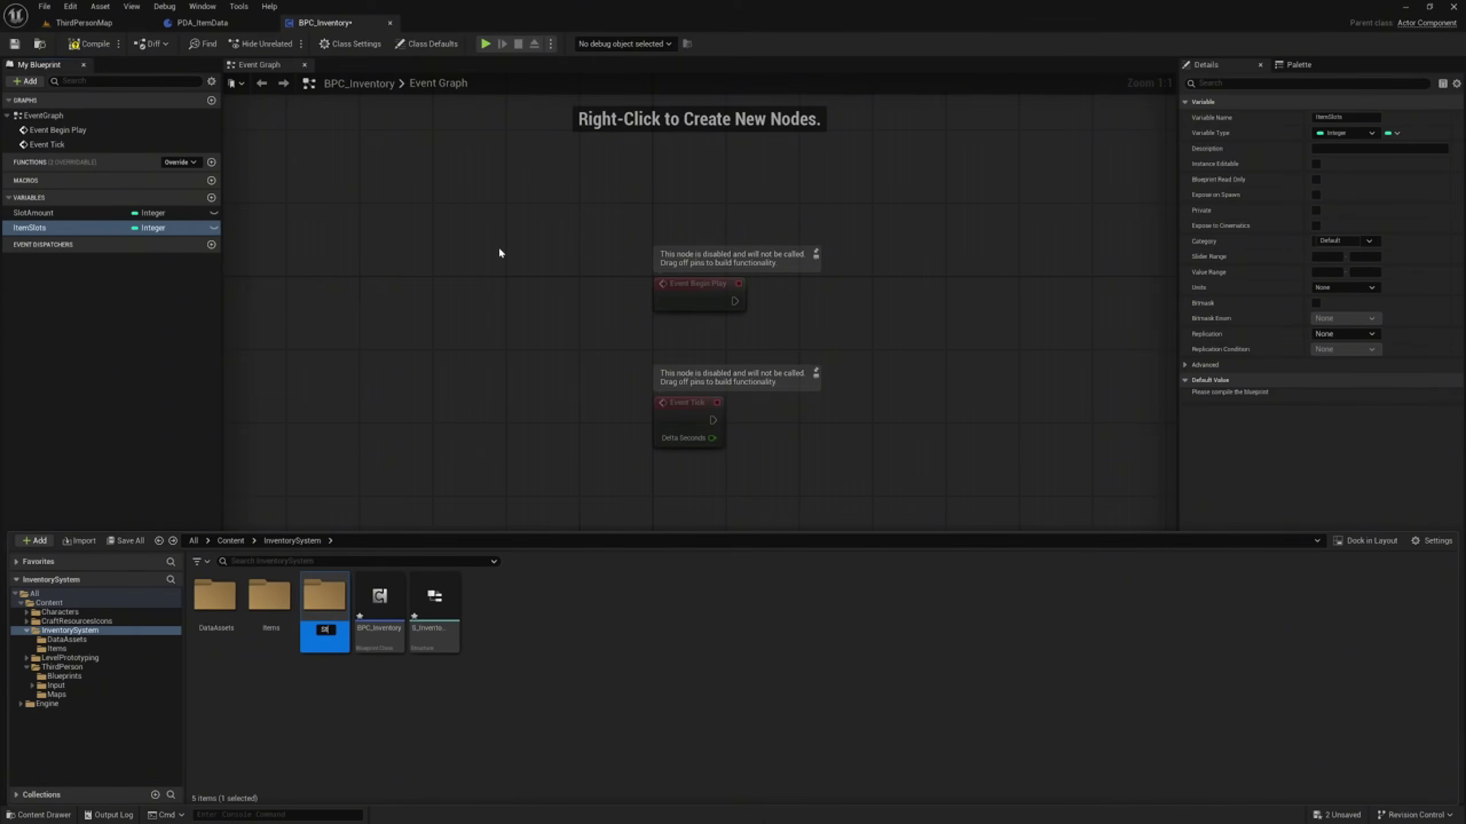
pyautogui.write('ructures')
pyautogui.press('Return')
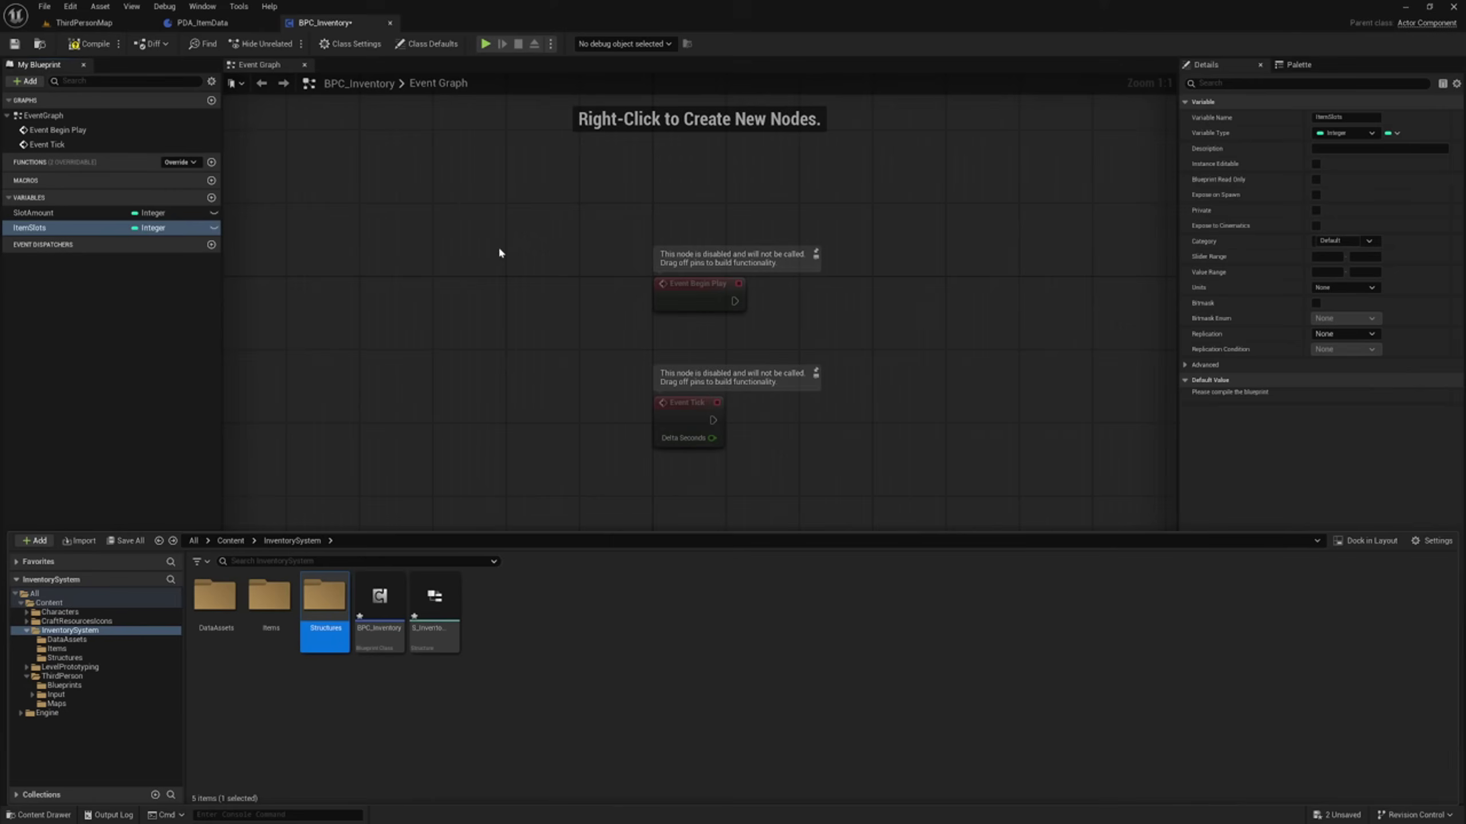
pyautogui.moveTo(435, 598); pyautogui.dragTo(326, 620)
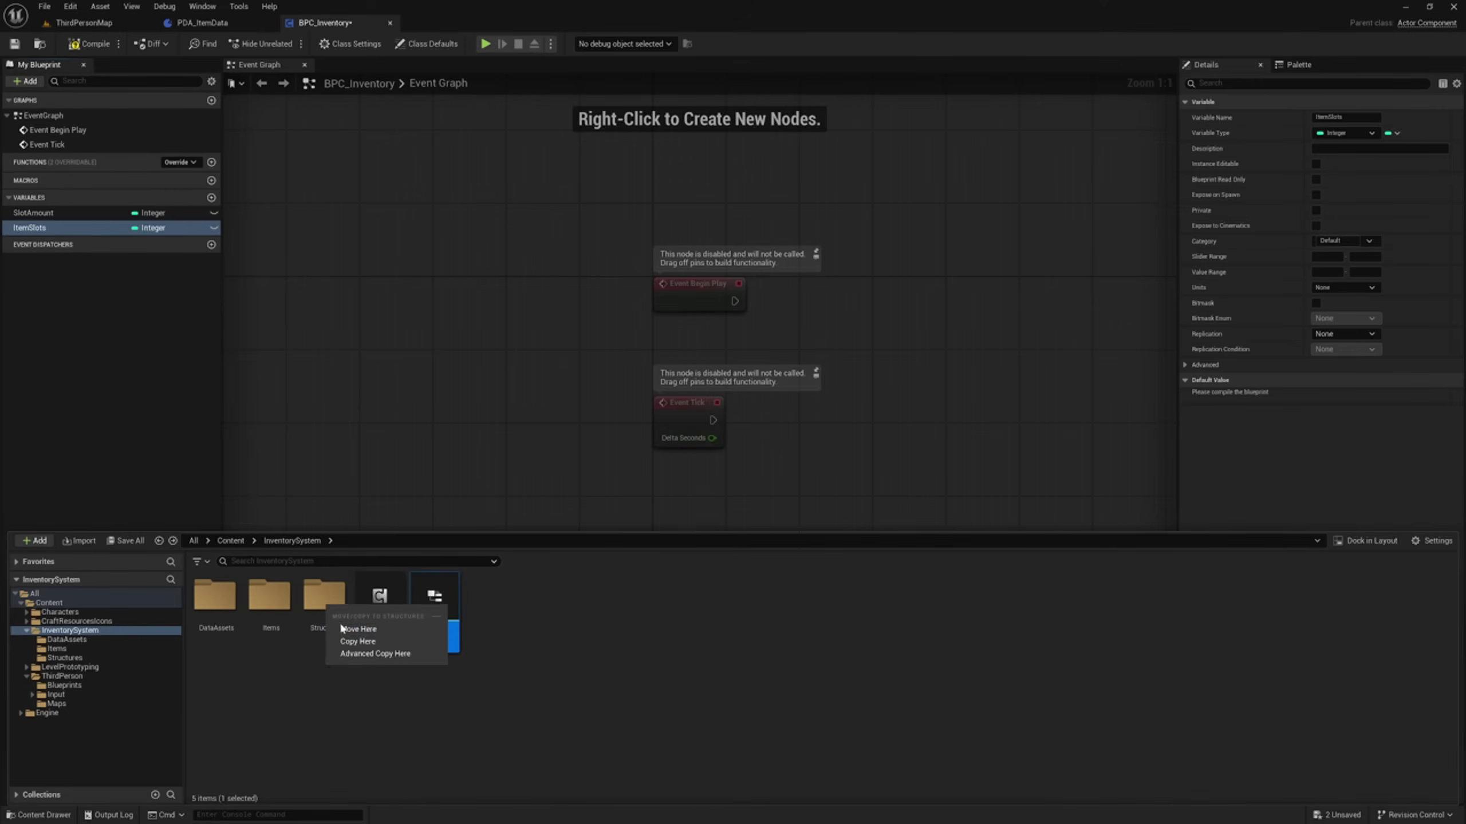
pyautogui.click(326, 636)
pyautogui.doubleClick(335, 614)
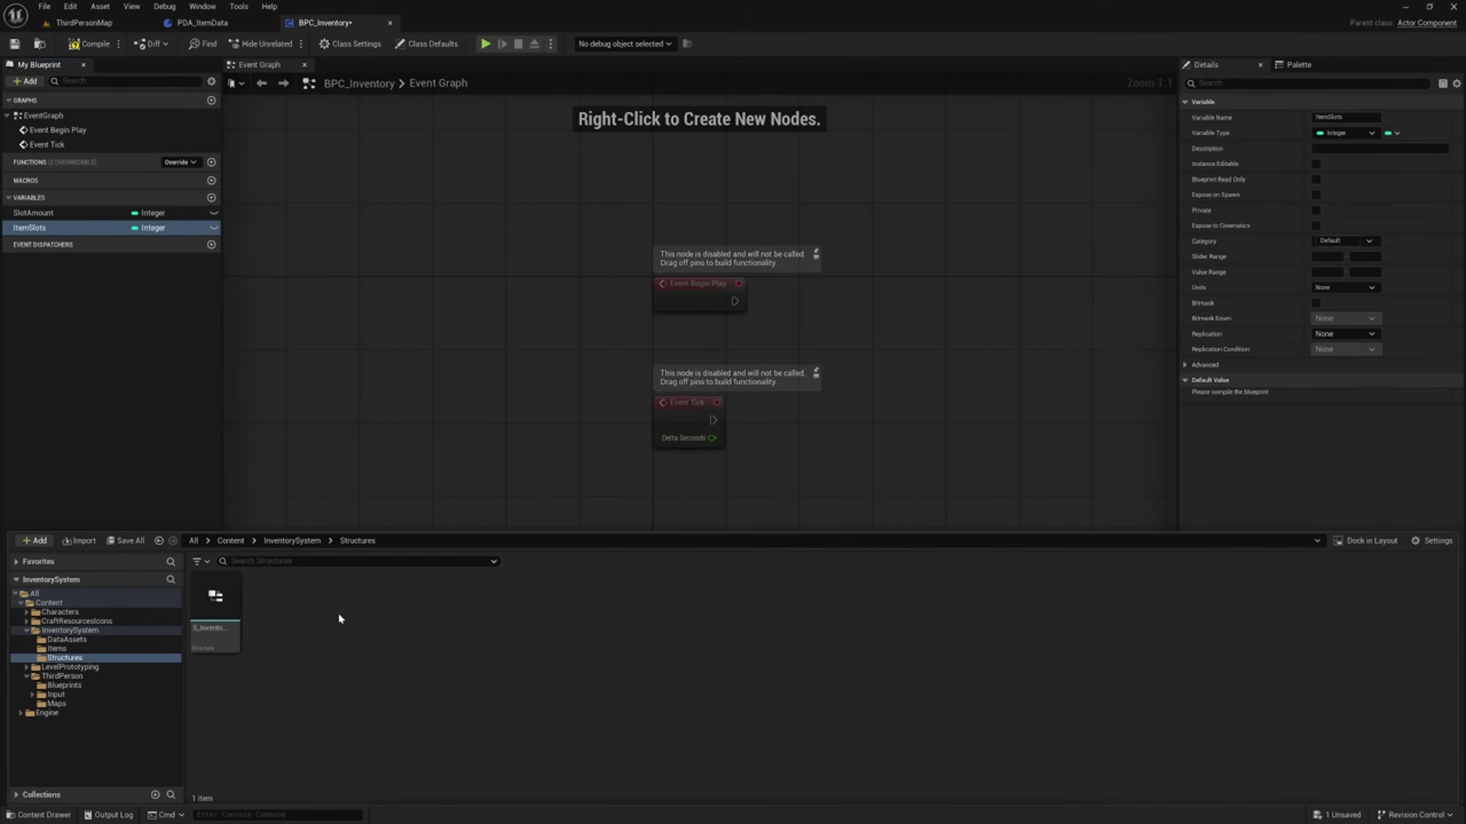
pyautogui.doubleClick(214, 610)
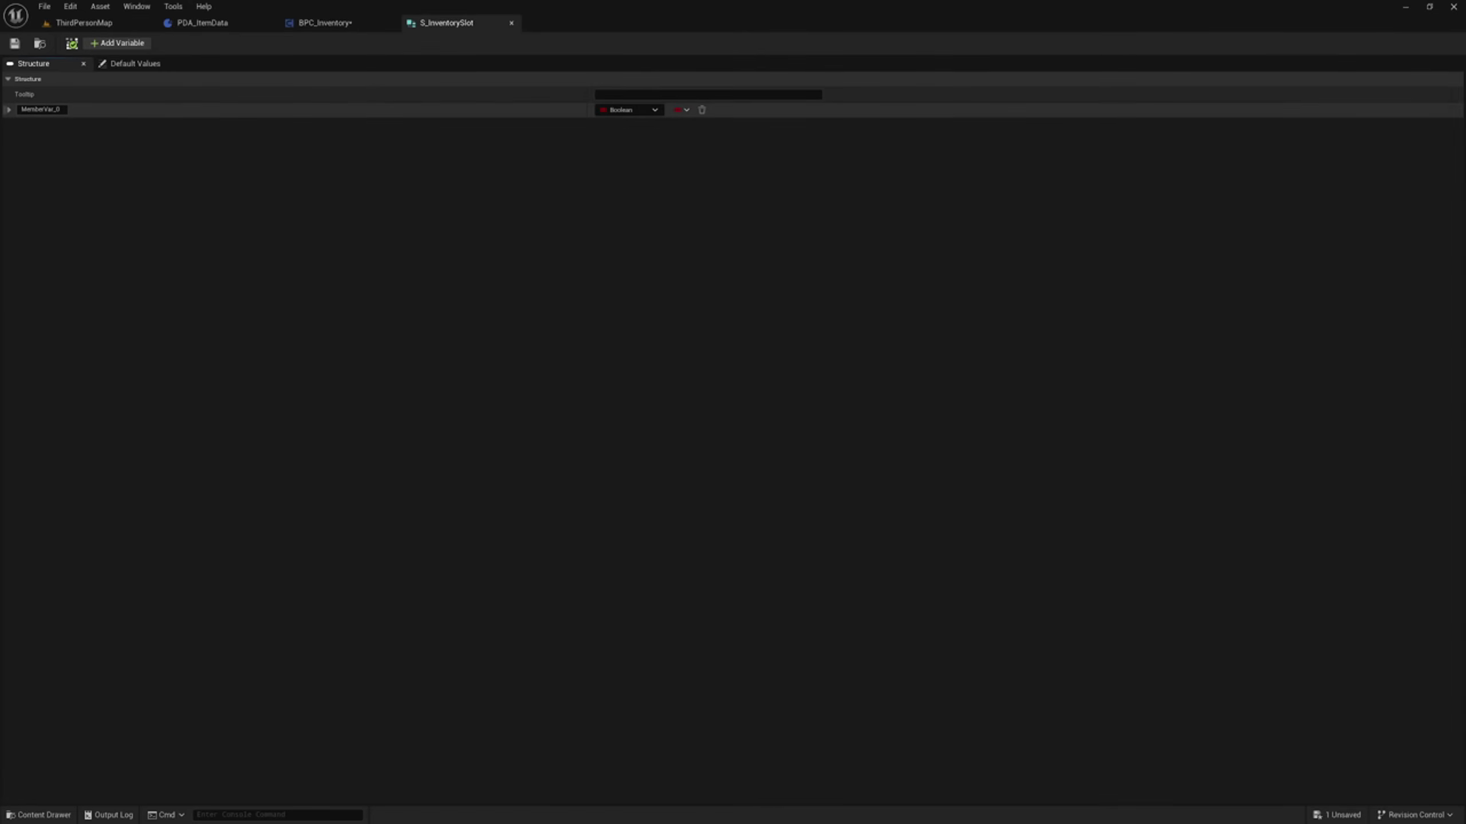
# Define struct members ItemID as a Name and Quantity as an Integer.
pyautogui.press('F2')
pyautogui.write('I')
pyautogui.write('temID')
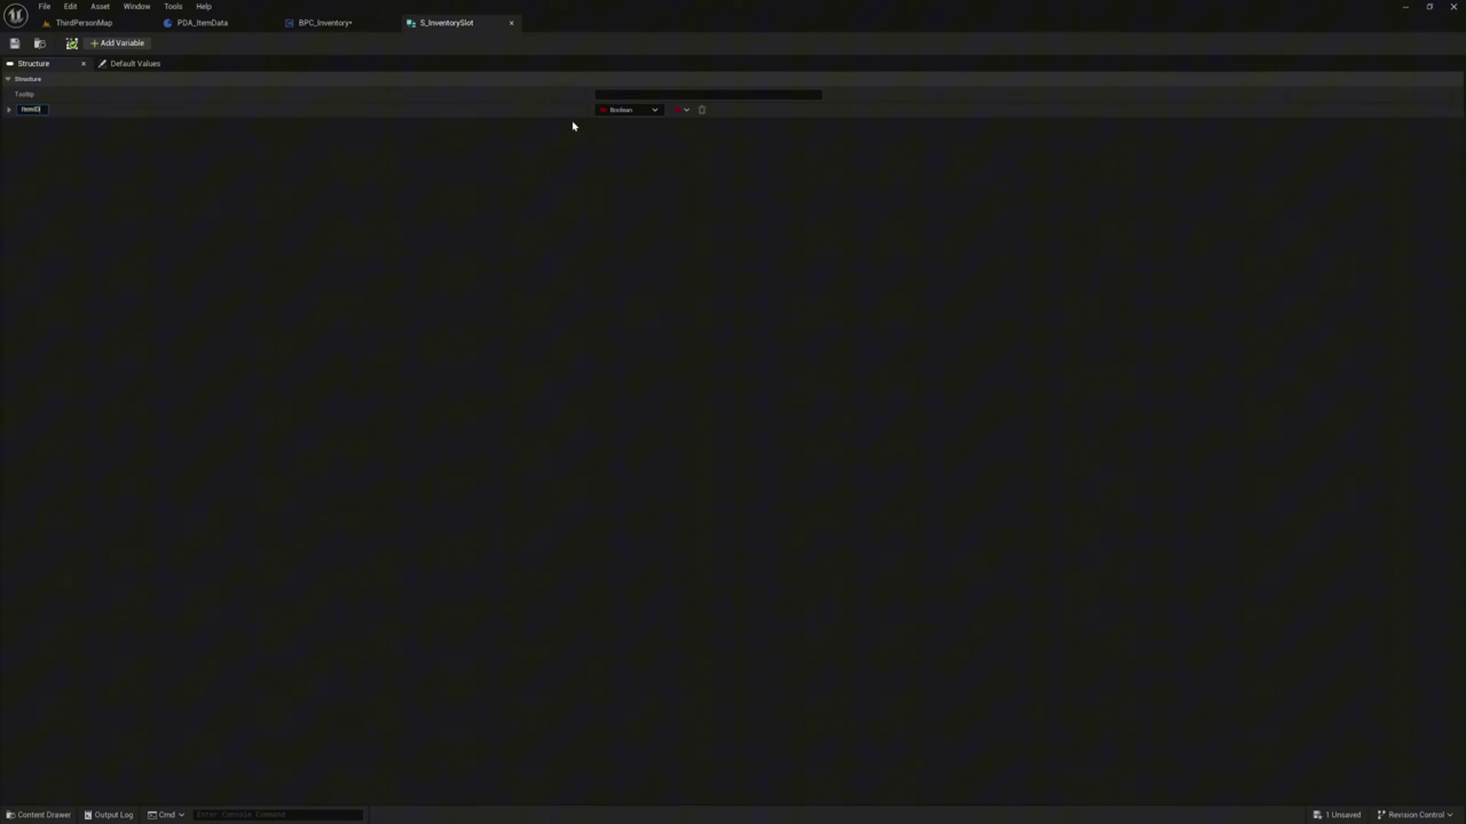
pyautogui.click(624, 110)
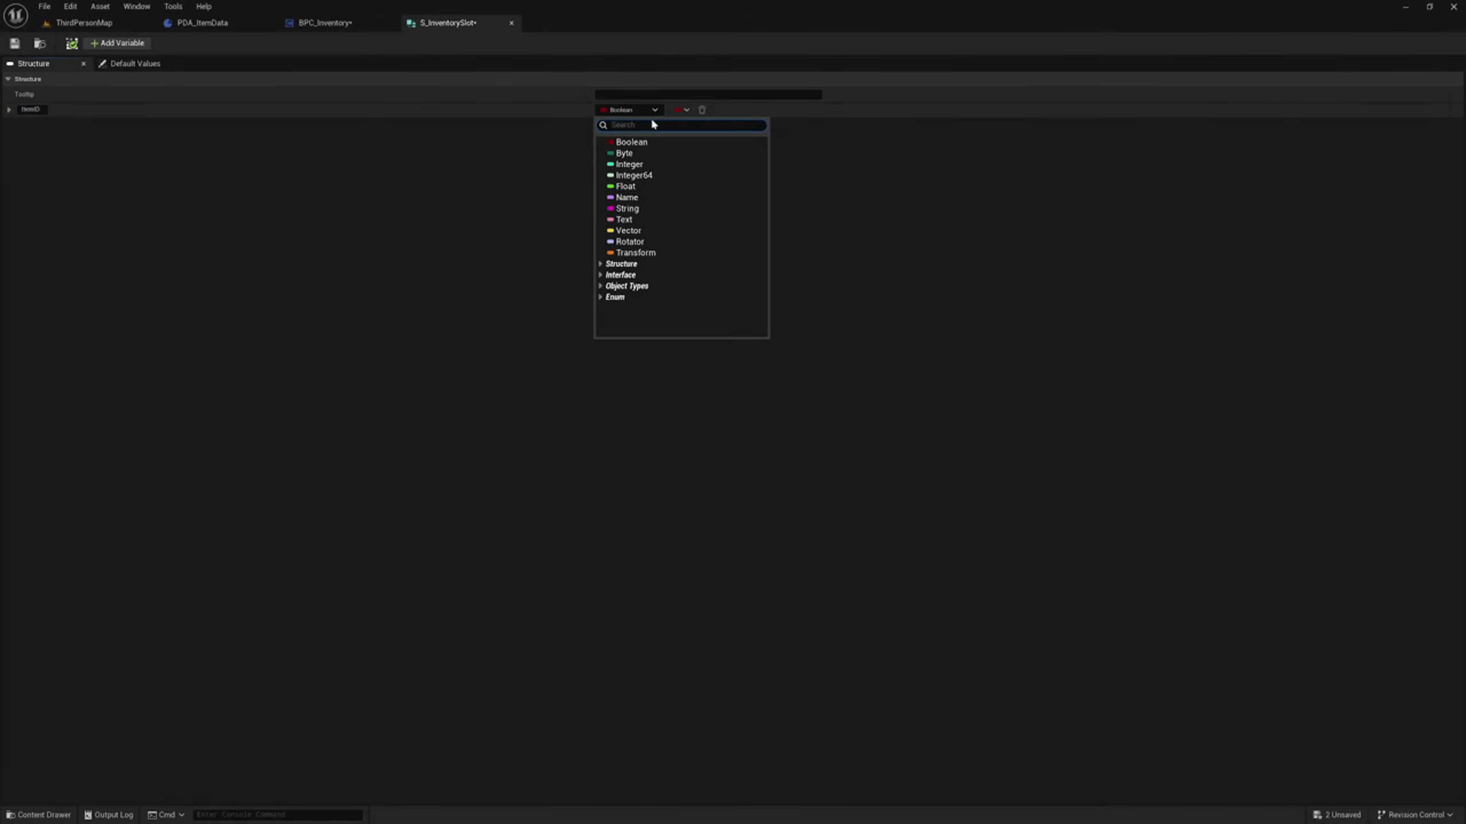
pyautogui.click(627, 197)
pyautogui.click(132, 44)
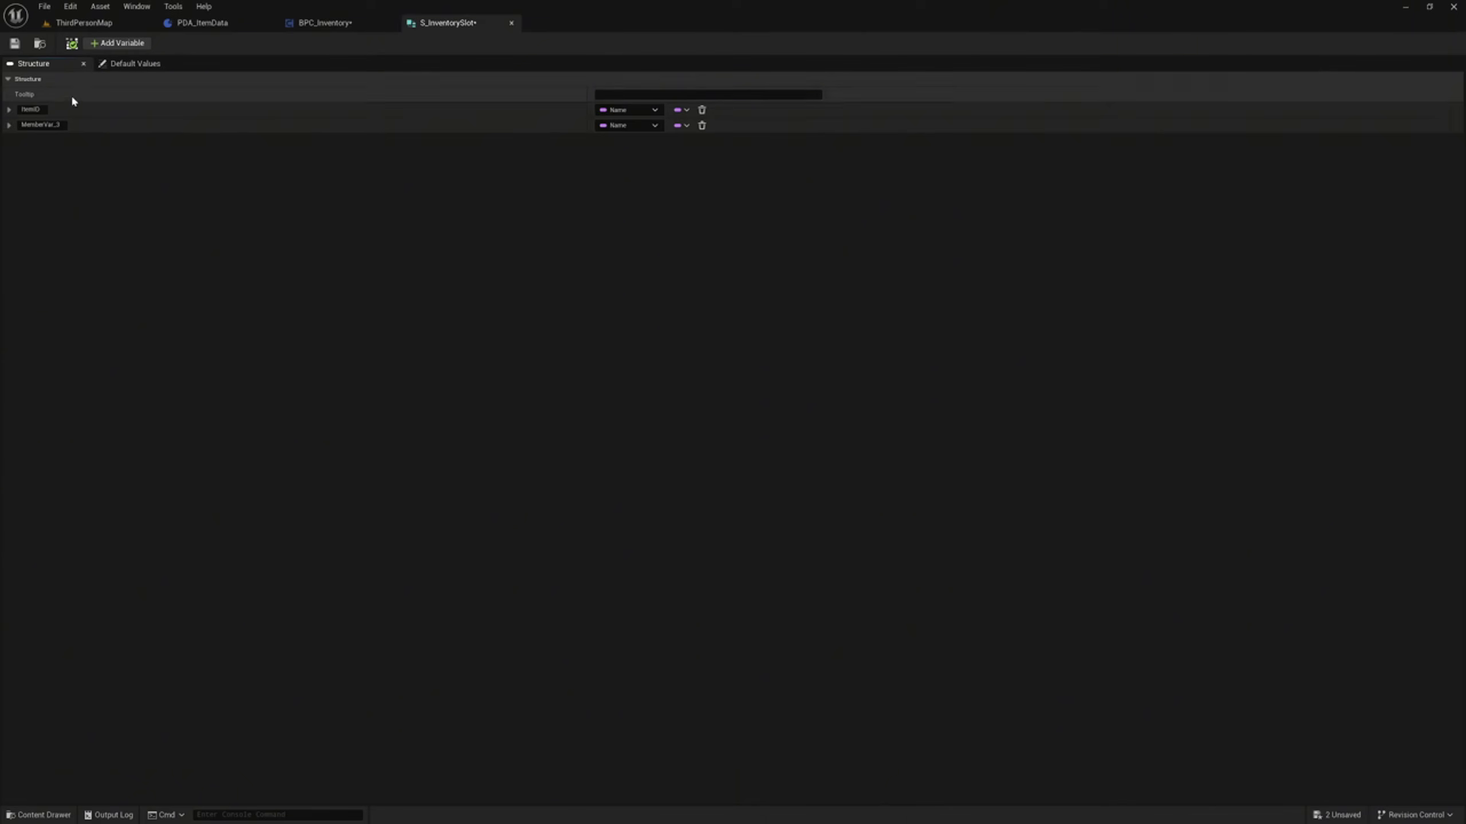
pyautogui.click(38, 125)
pyautogui.write('Quantity')
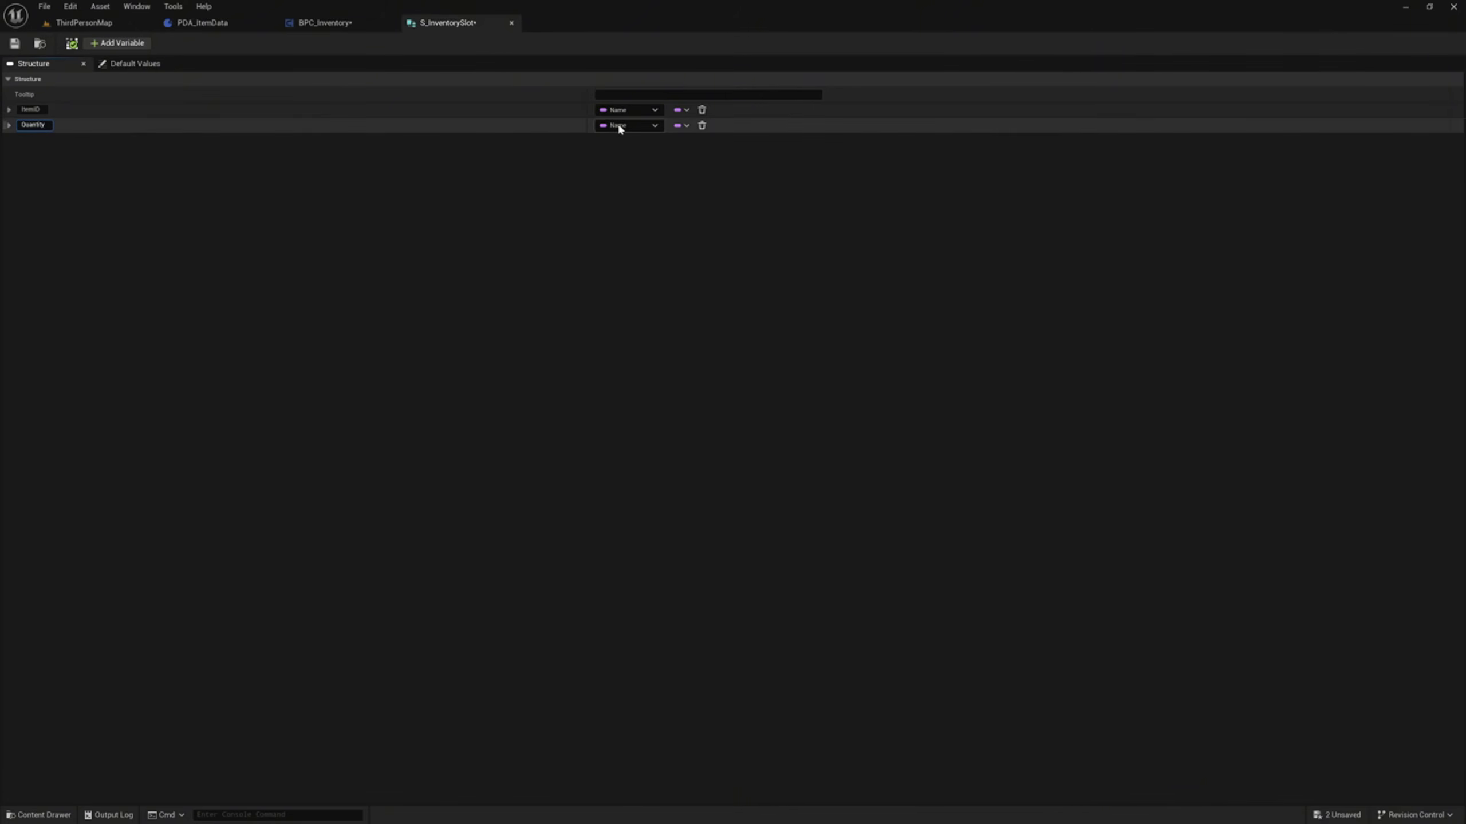
pyautogui.press('Return')
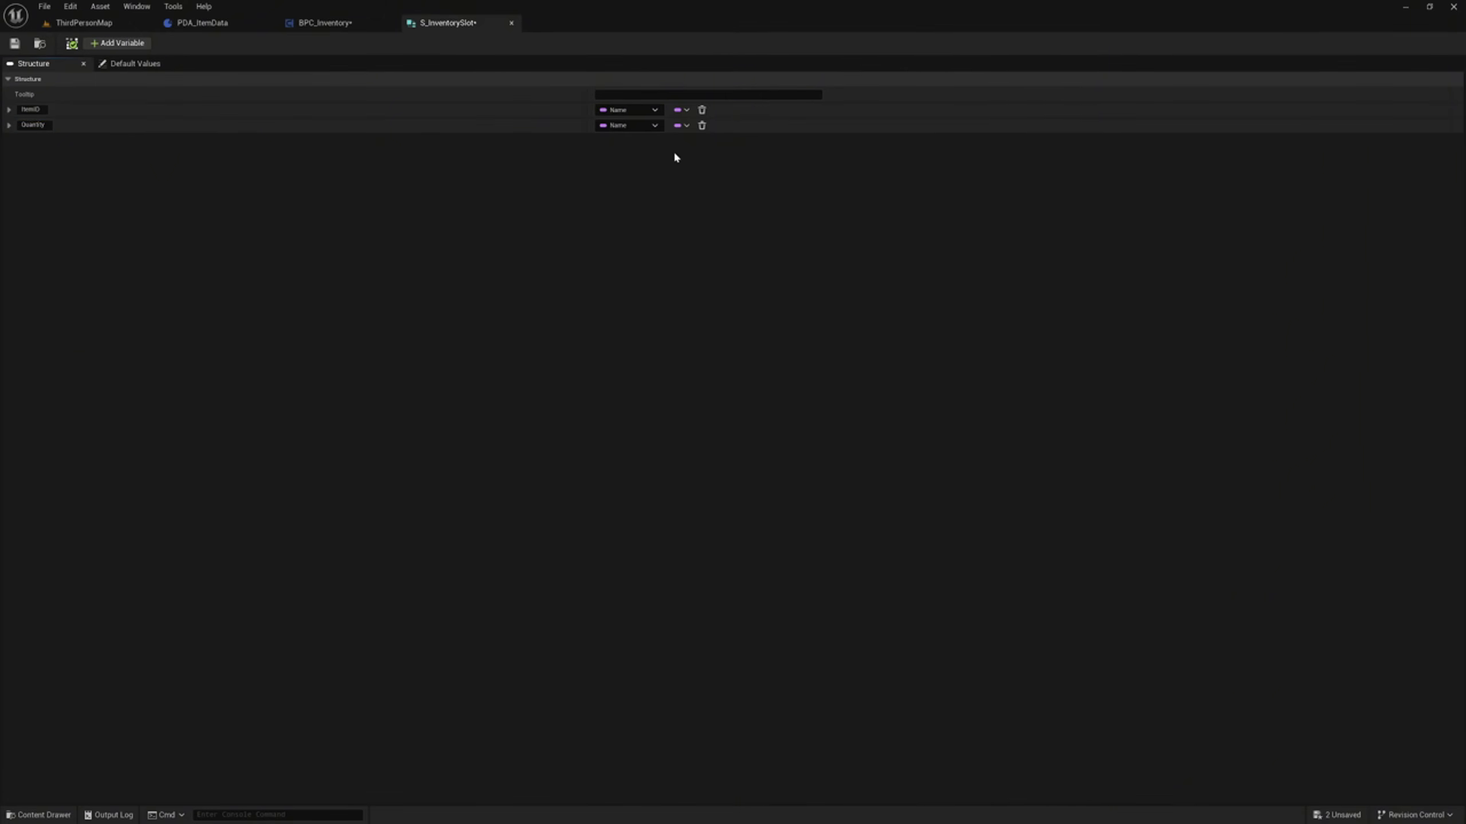
pyautogui.click(628, 125)
pyautogui.click(626, 176)
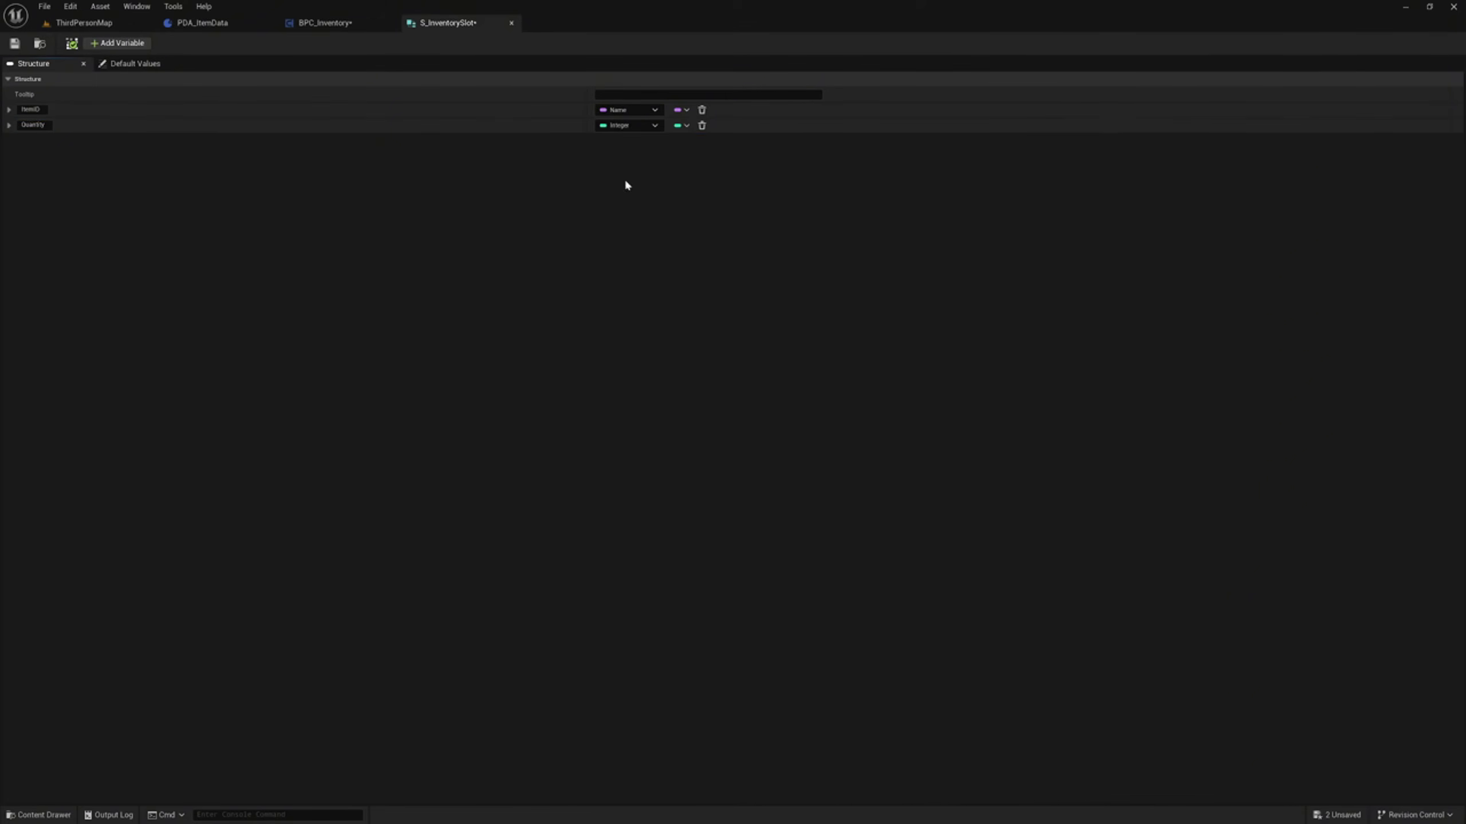
# Add a third member named SlotIndex, then start a fourth member.
pyautogui.click(137, 46)
pyautogui.click(39, 142)
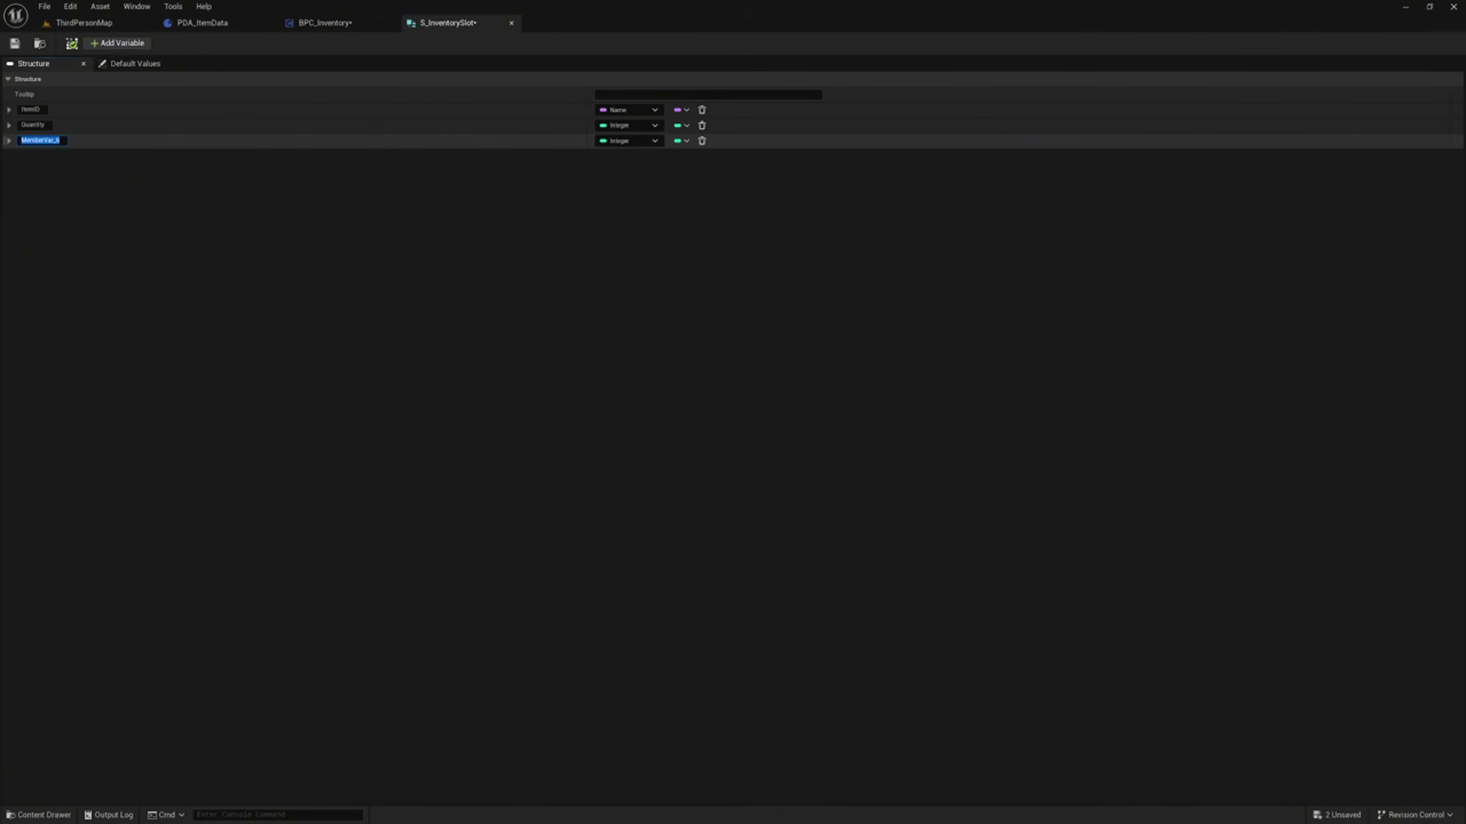
pyautogui.write('SlotIndex')
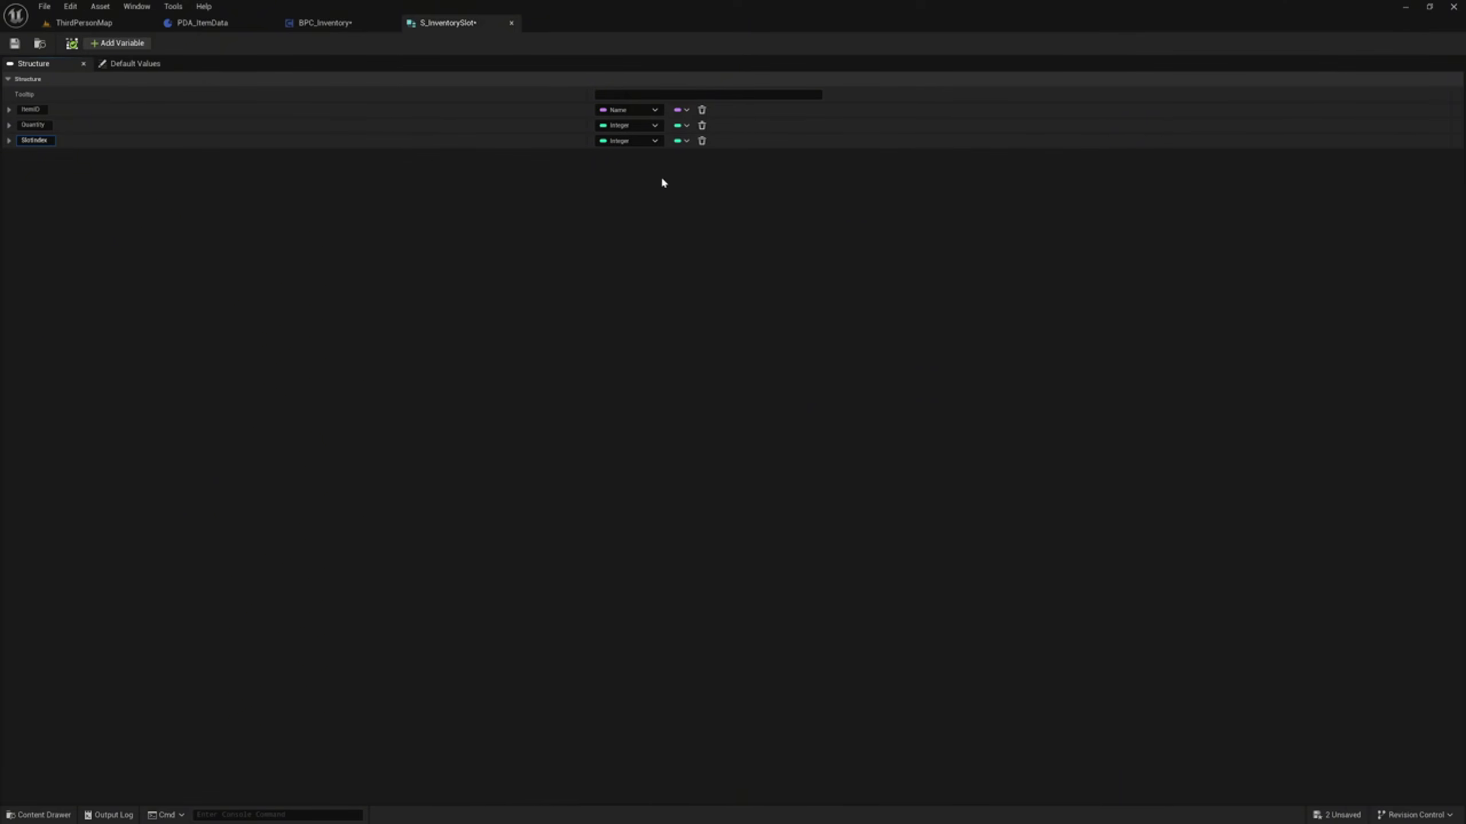
pyautogui.click(575, 212)
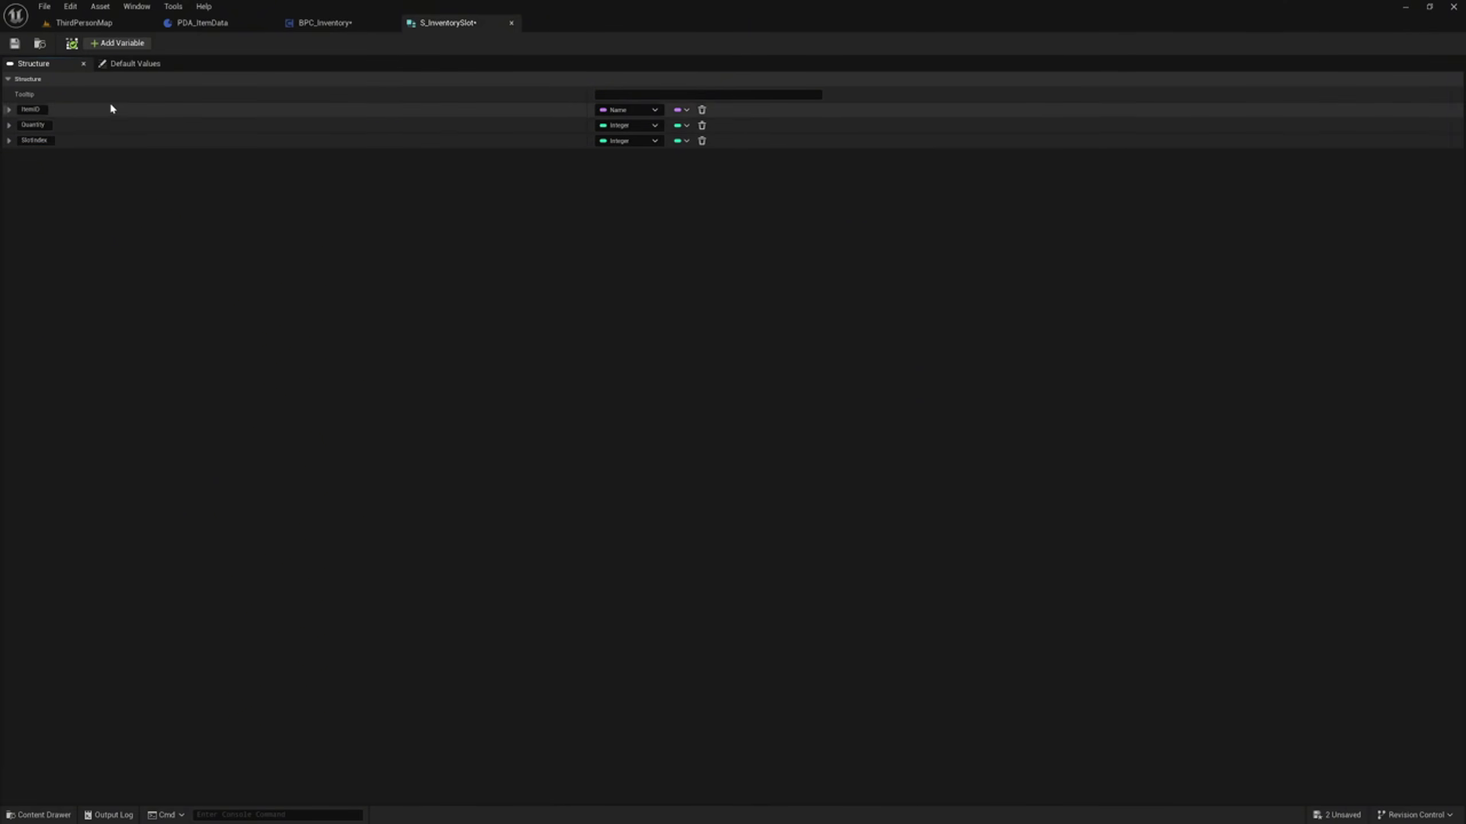
pyautogui.click(119, 42)
# Name the new member ItemDataAsset and type it as a PDA Item Data reference.
pyautogui.click(35, 156)
pyautogui.doubleClick(35, 156)
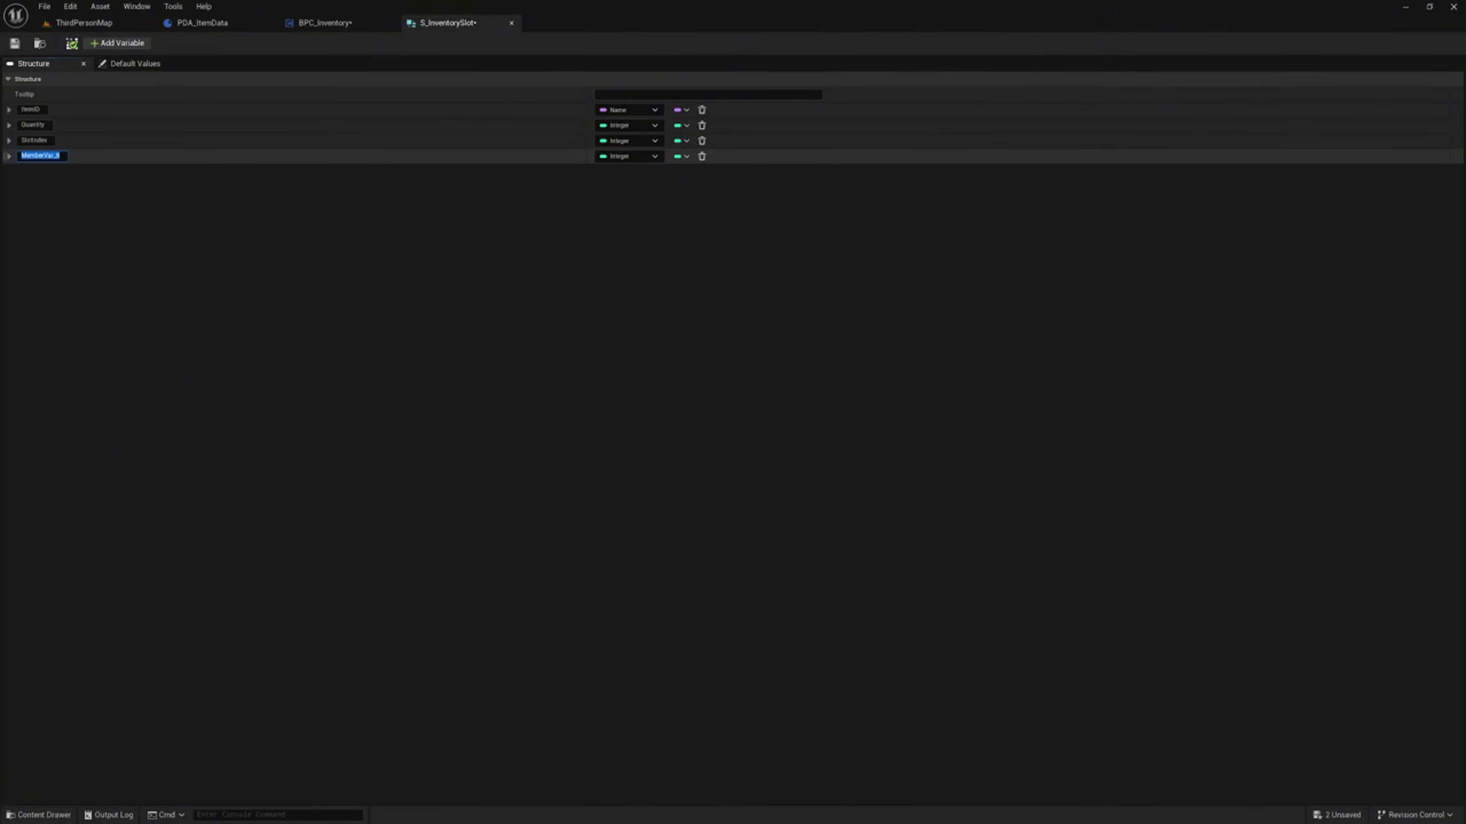
pyautogui.write('ItemDataAss')
pyautogui.write('et')
pyautogui.click(612, 156)
pyautogui.write('p')
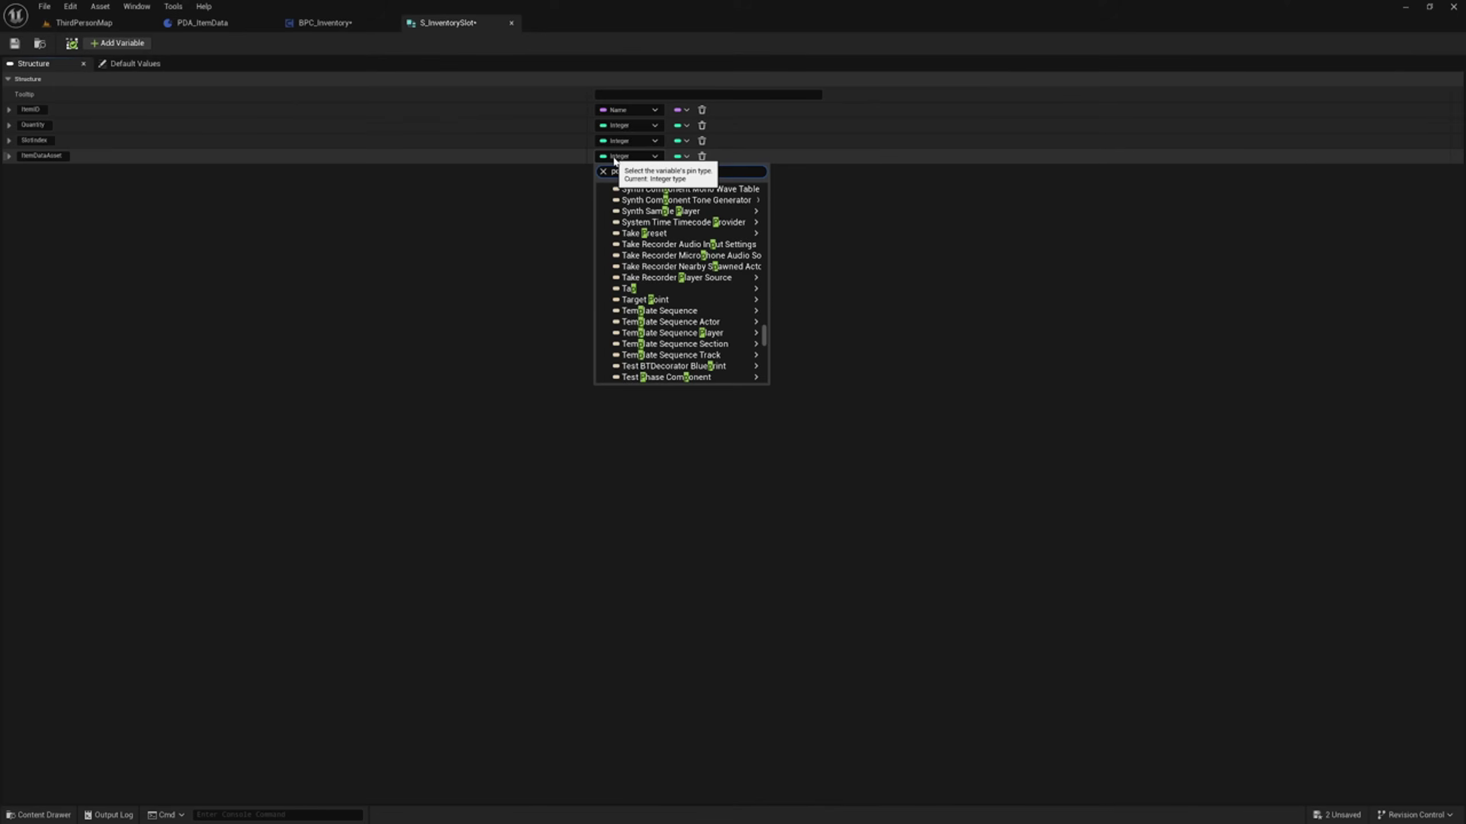
pyautogui.write('da')
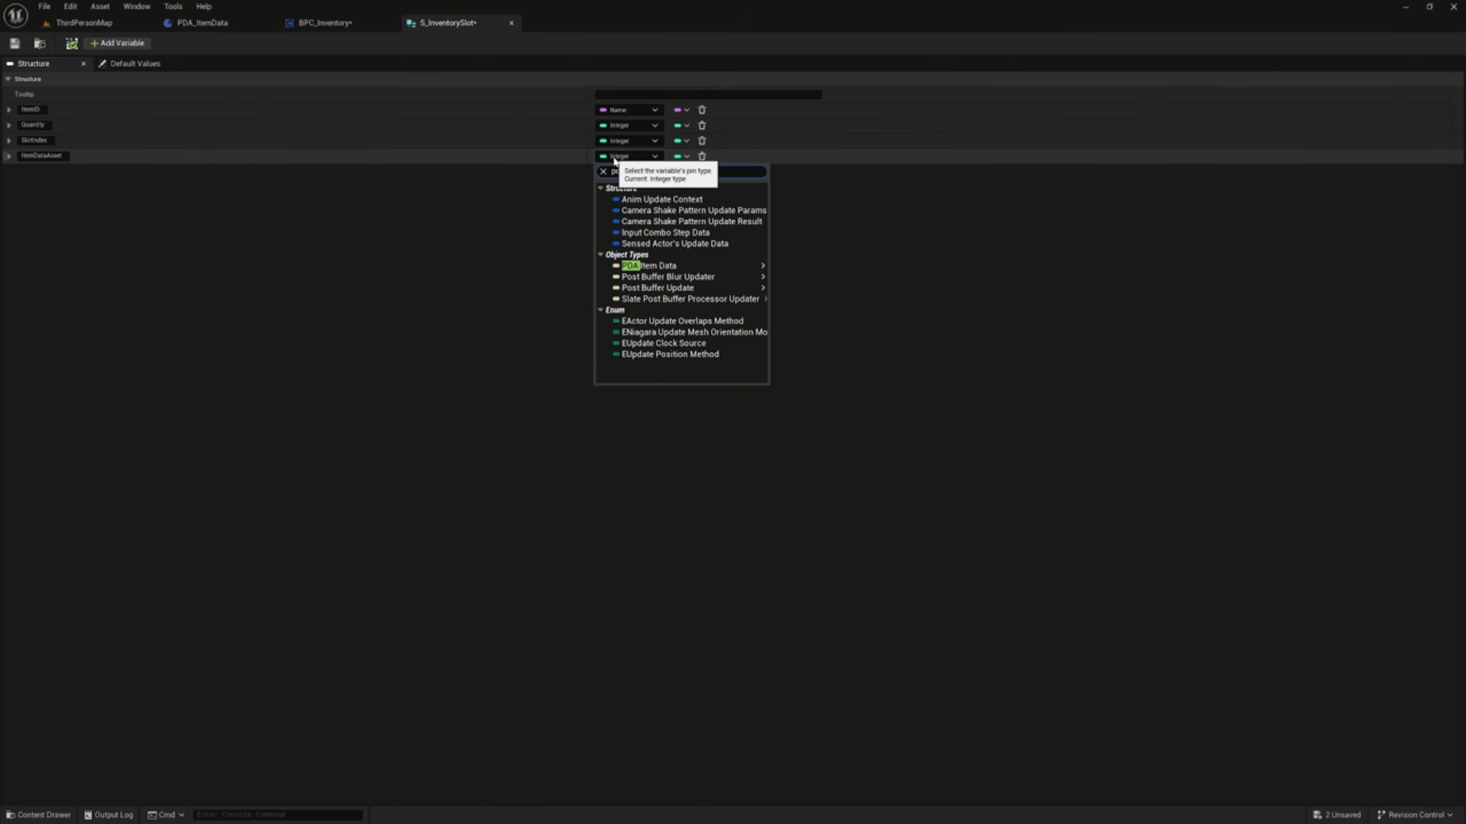
pyautogui.write(' item data')
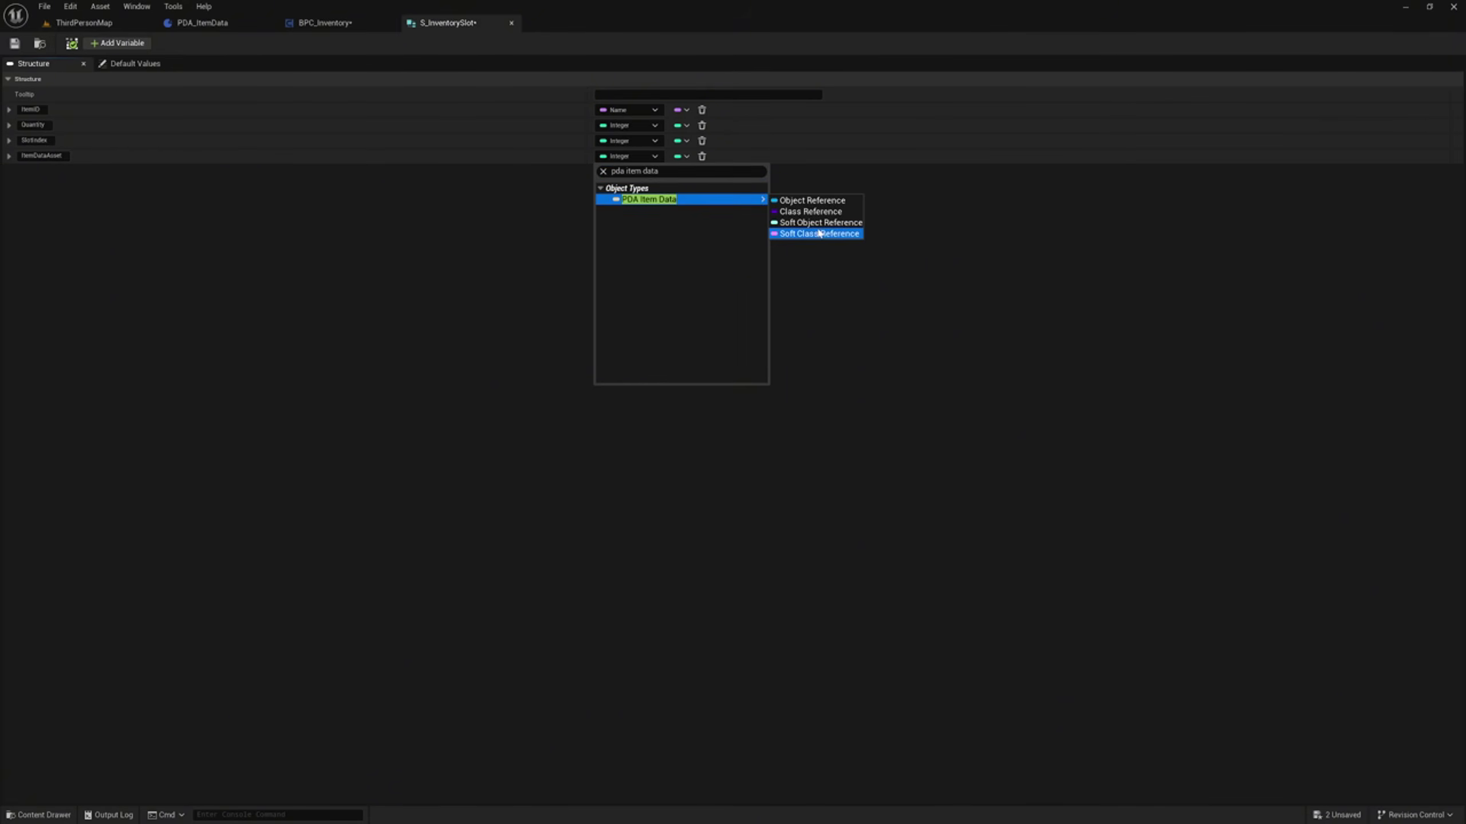
pyautogui.click(820, 222)
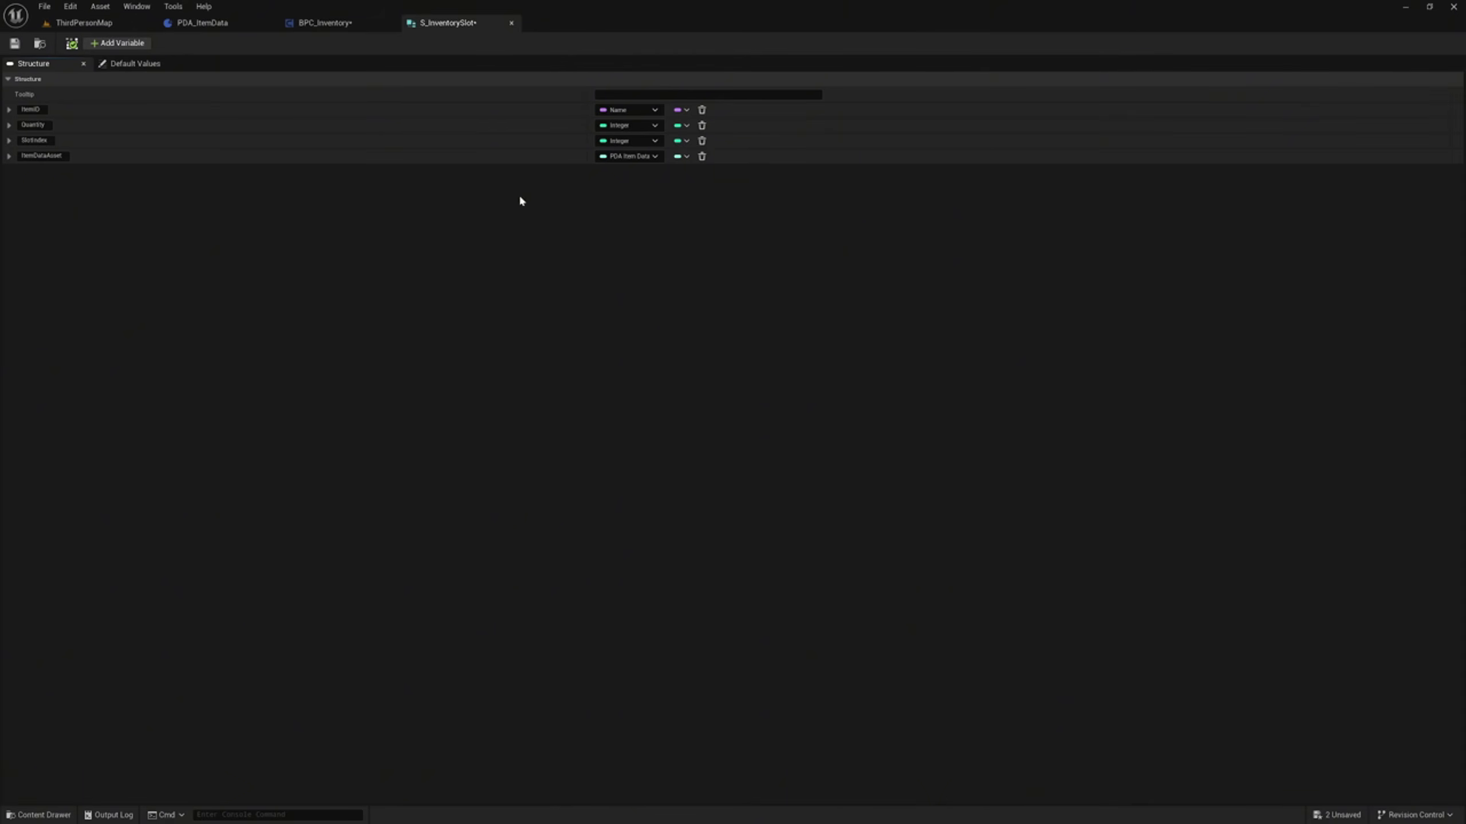
# Add an InventoryRef member of type BPC Inventory and save the struct.
pyautogui.click(123, 47)
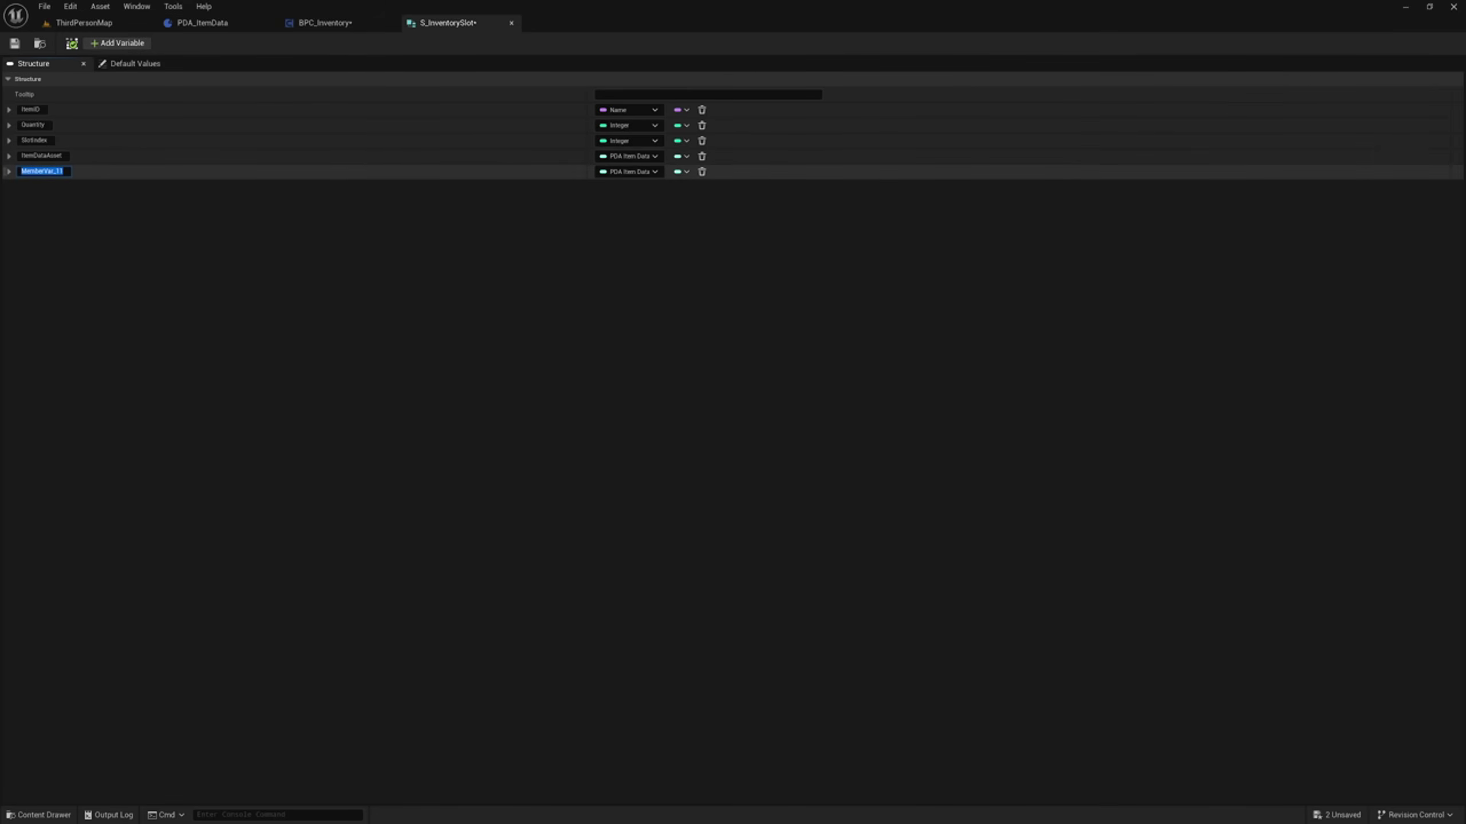
pyautogui.write('Inve')
pyautogui.write('ntoryRef')
pyautogui.click(627, 172)
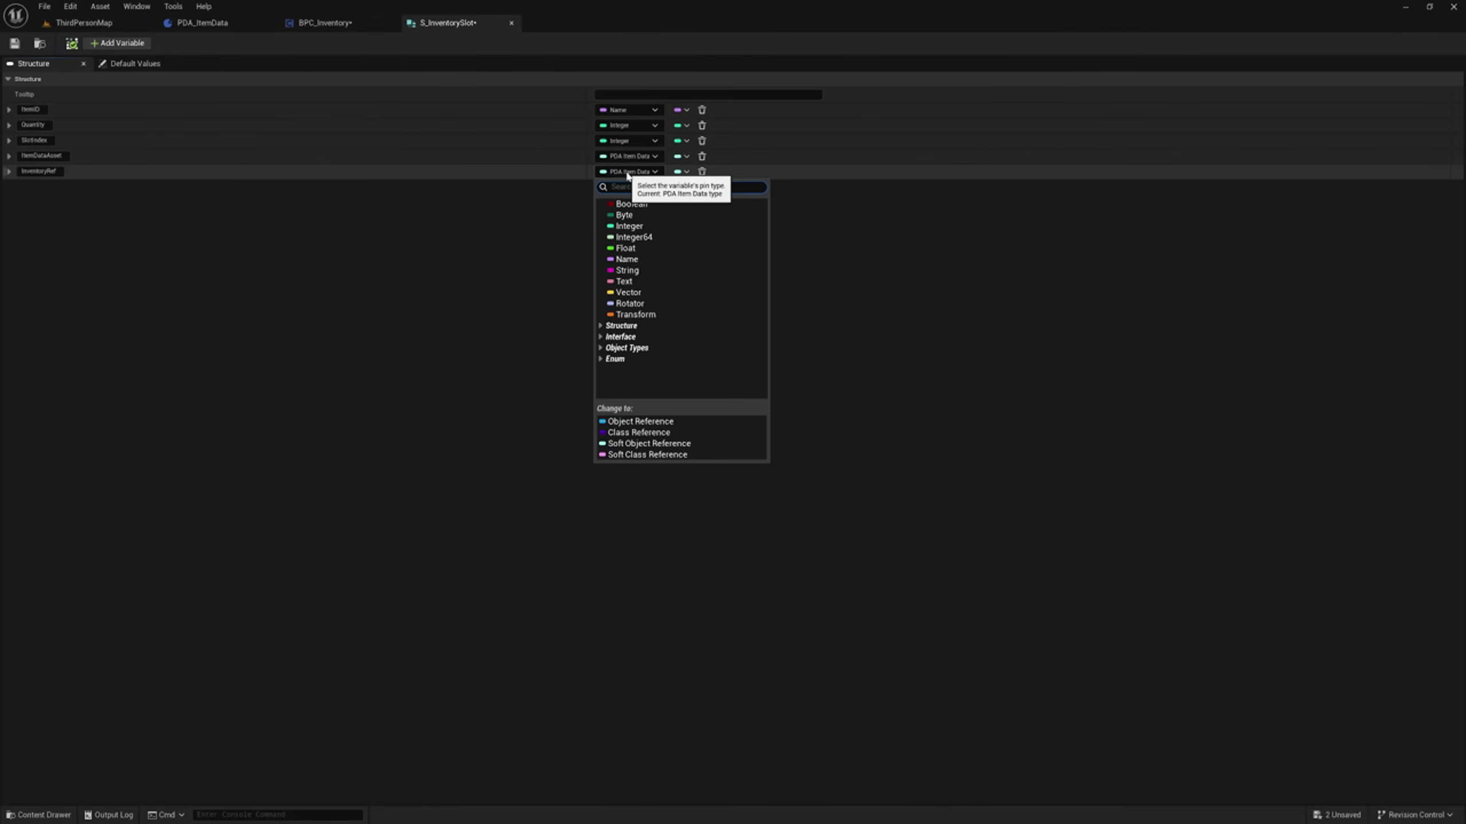
pyautogui.write('BPC')
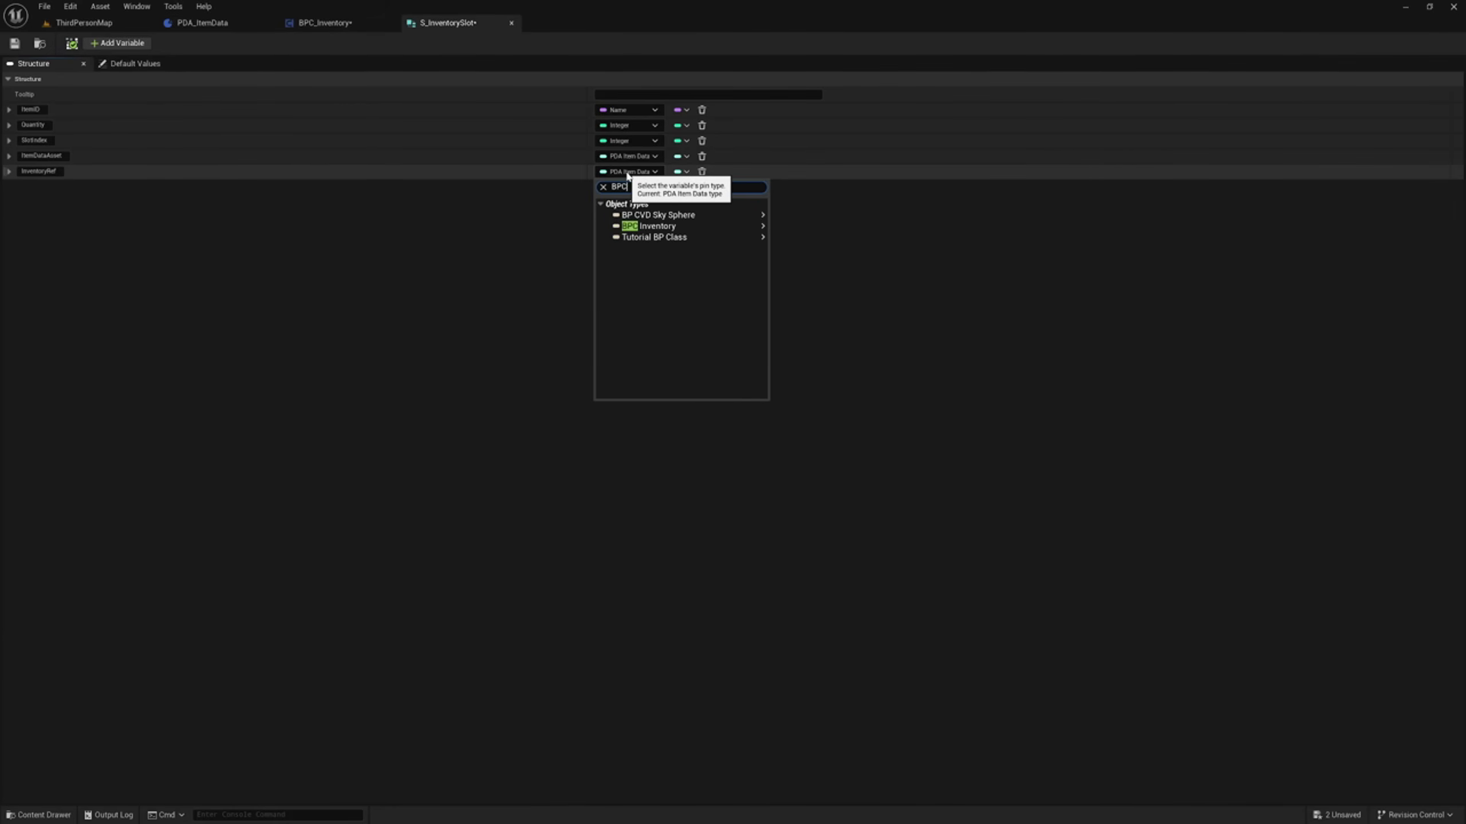
pyautogui.moveTo(650, 226)
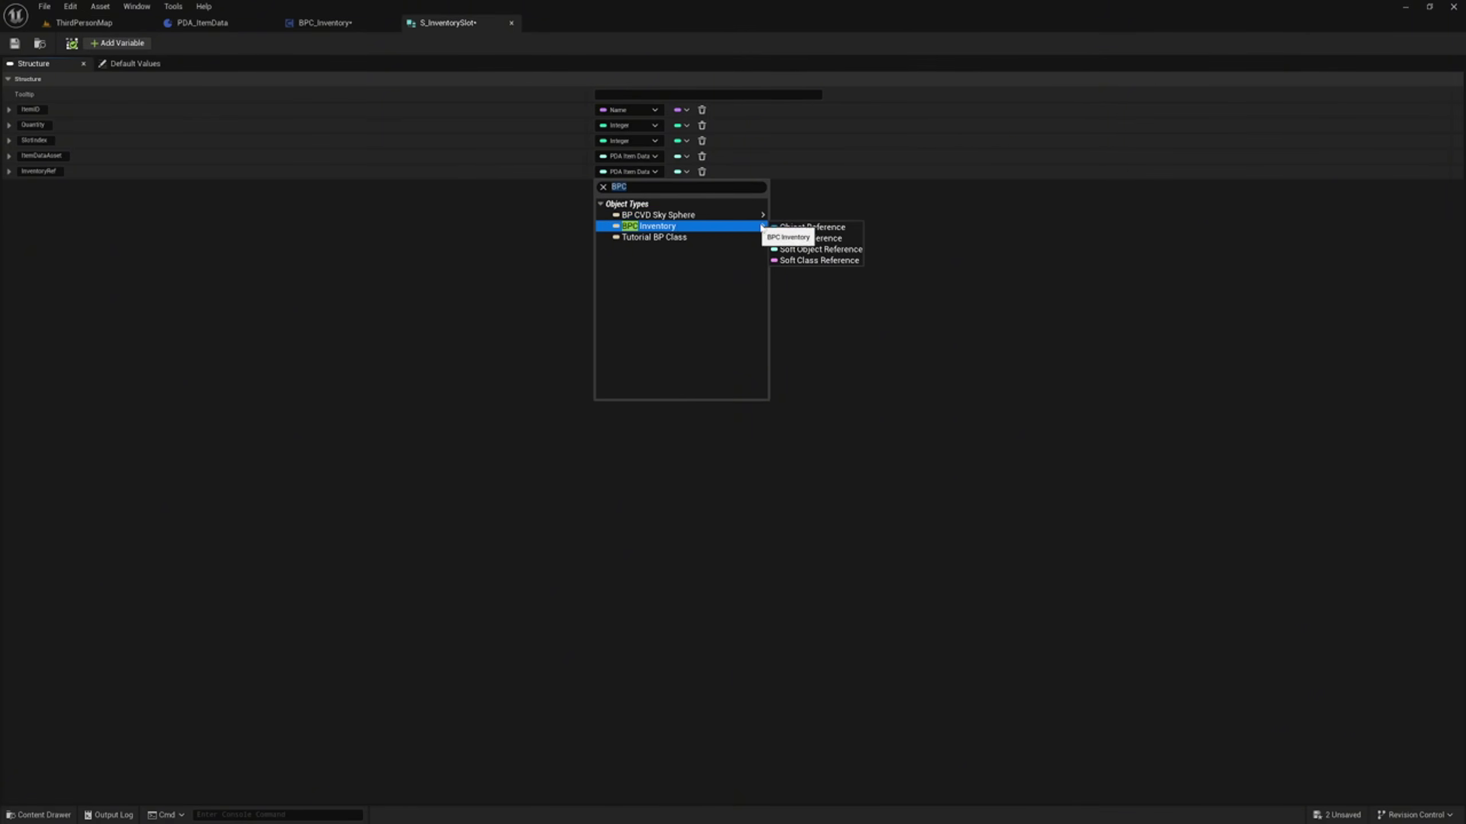
pyautogui.click(819, 227)
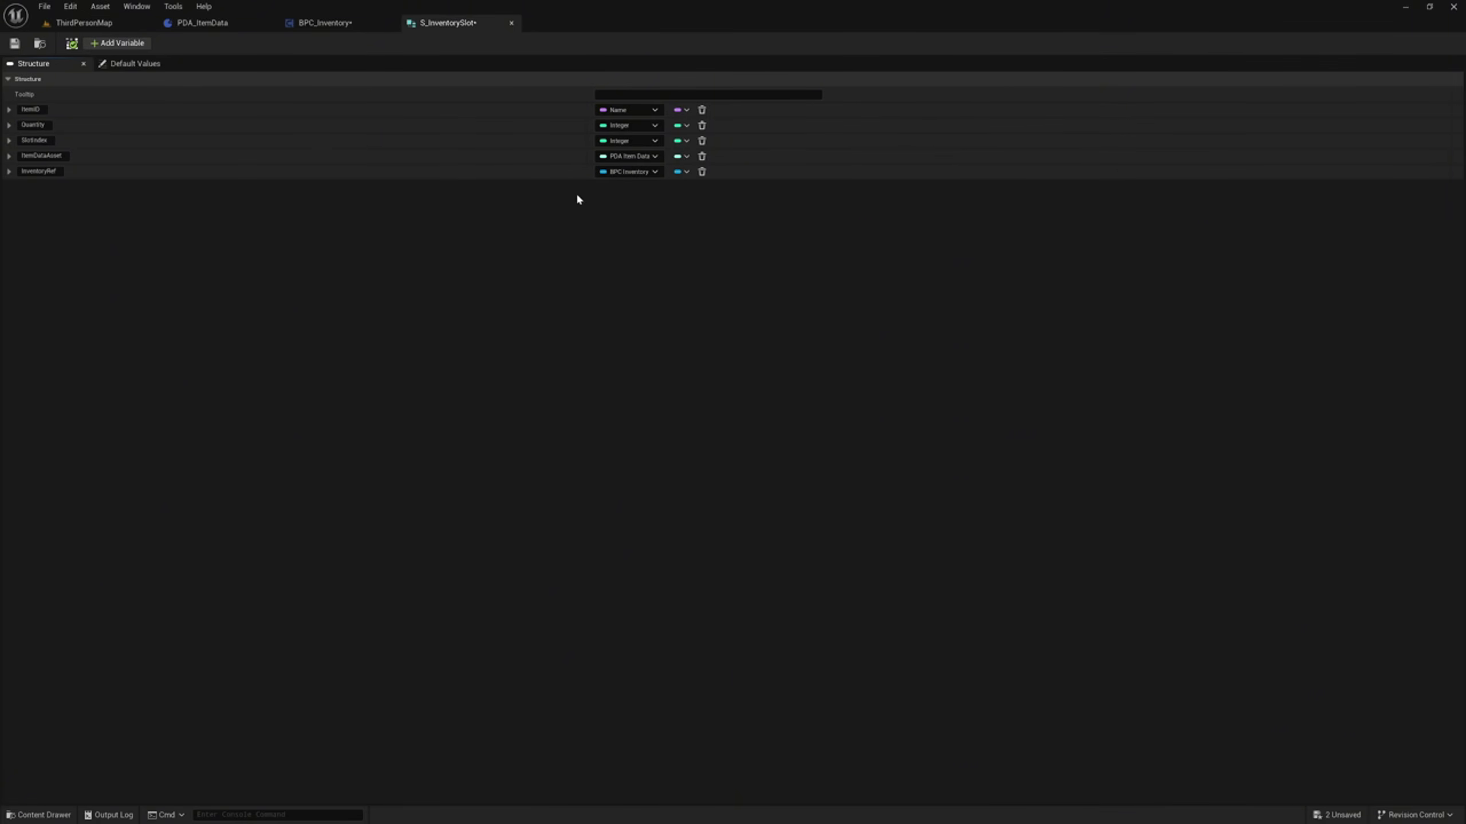
pyautogui.click(13, 44)
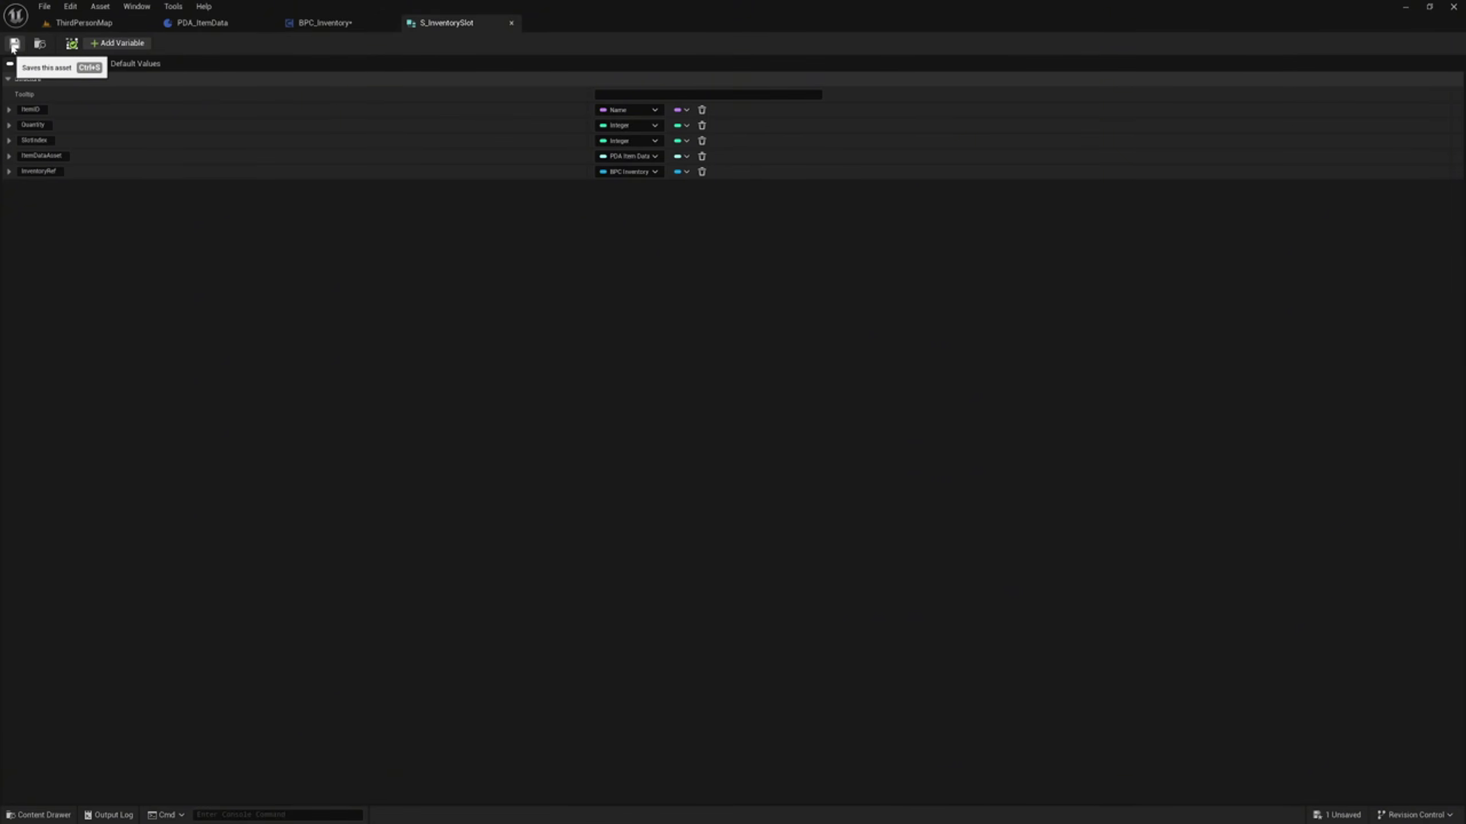
# Change BPC_Inventory's ItemSlots type to an S_InventorySlot array, then compile and save.
pyautogui.click(343, 24)
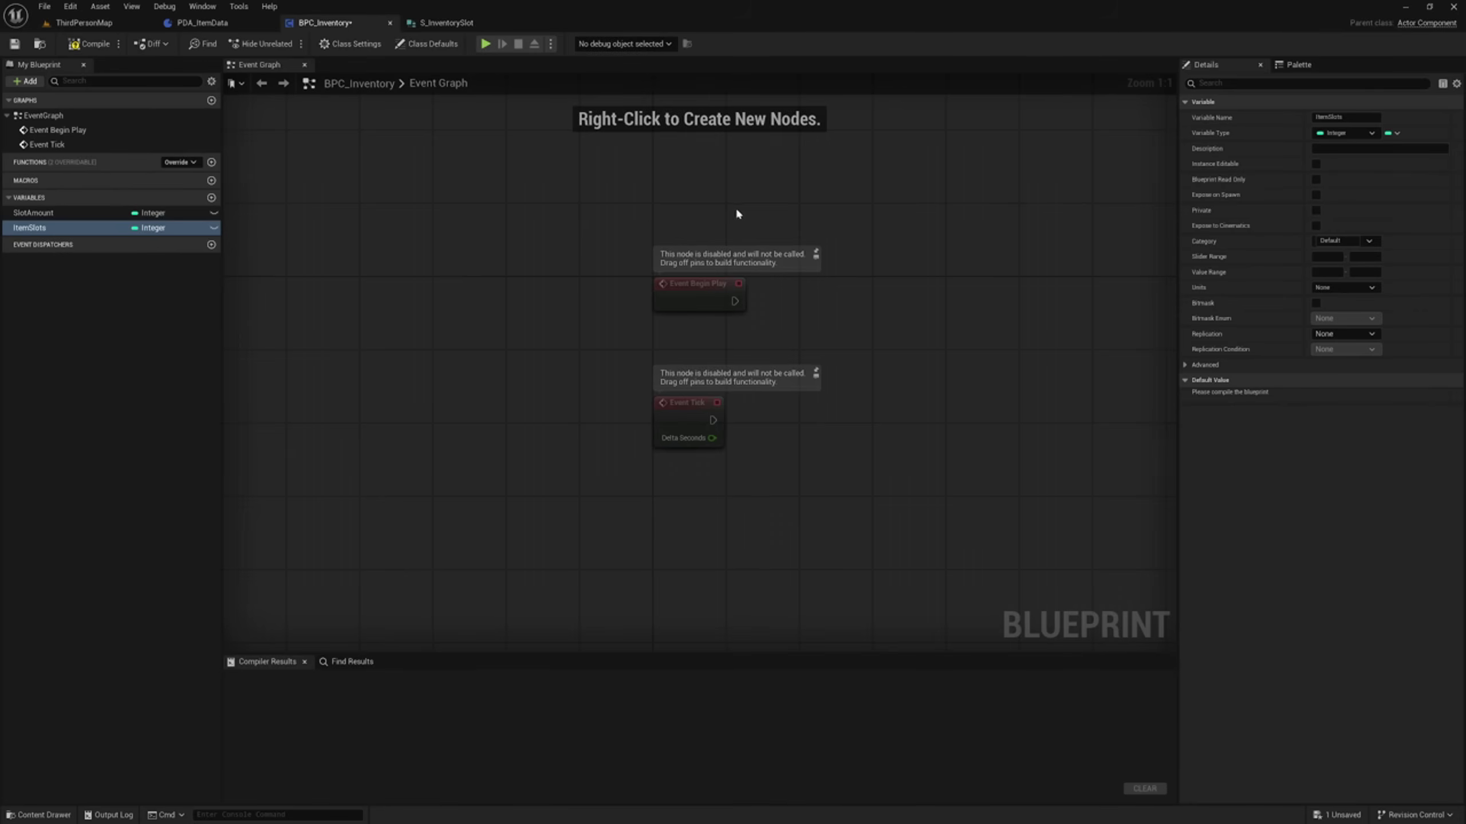
pyautogui.click(1351, 133)
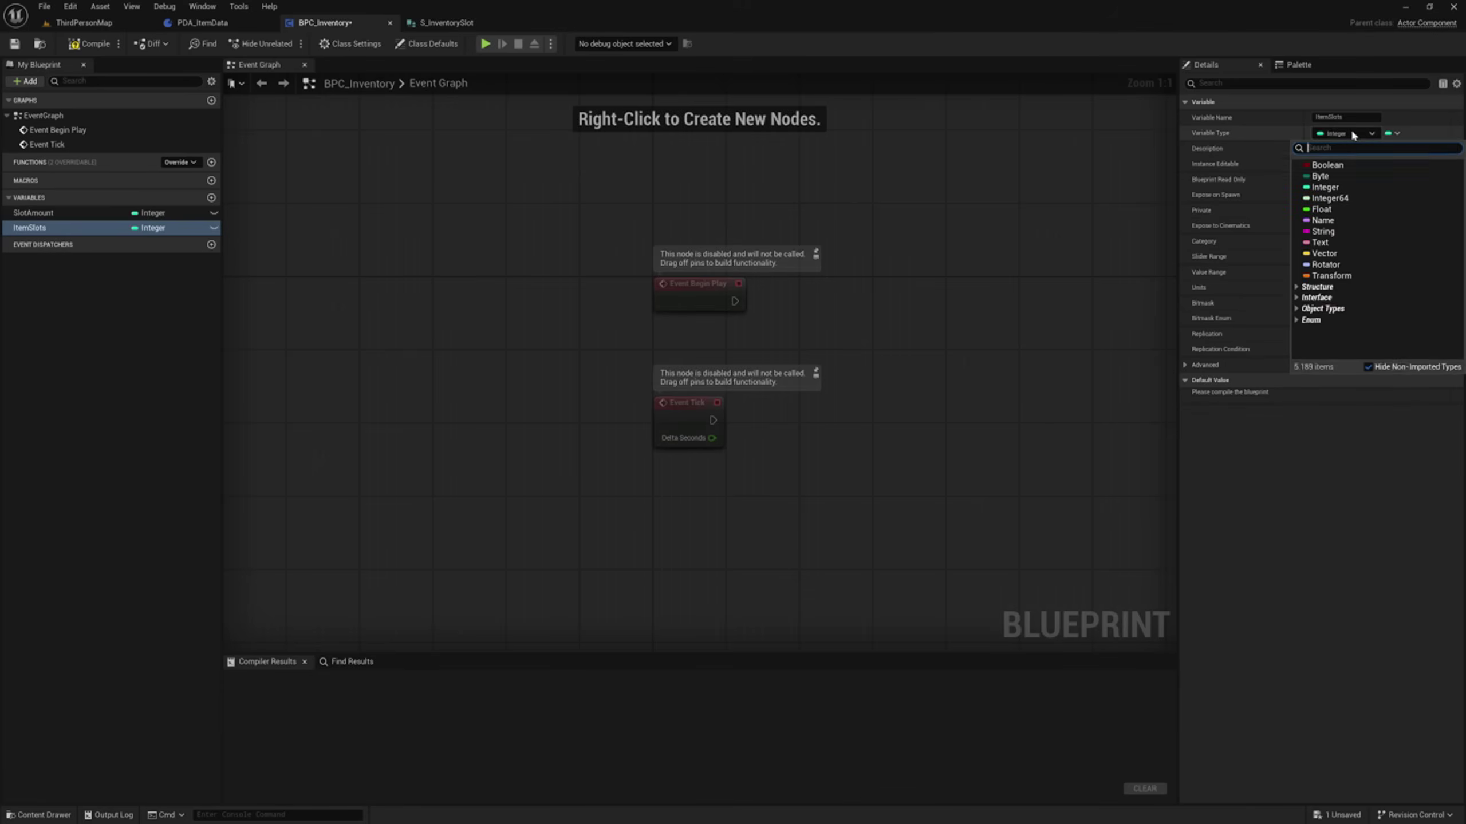
pyautogui.write('s_str')
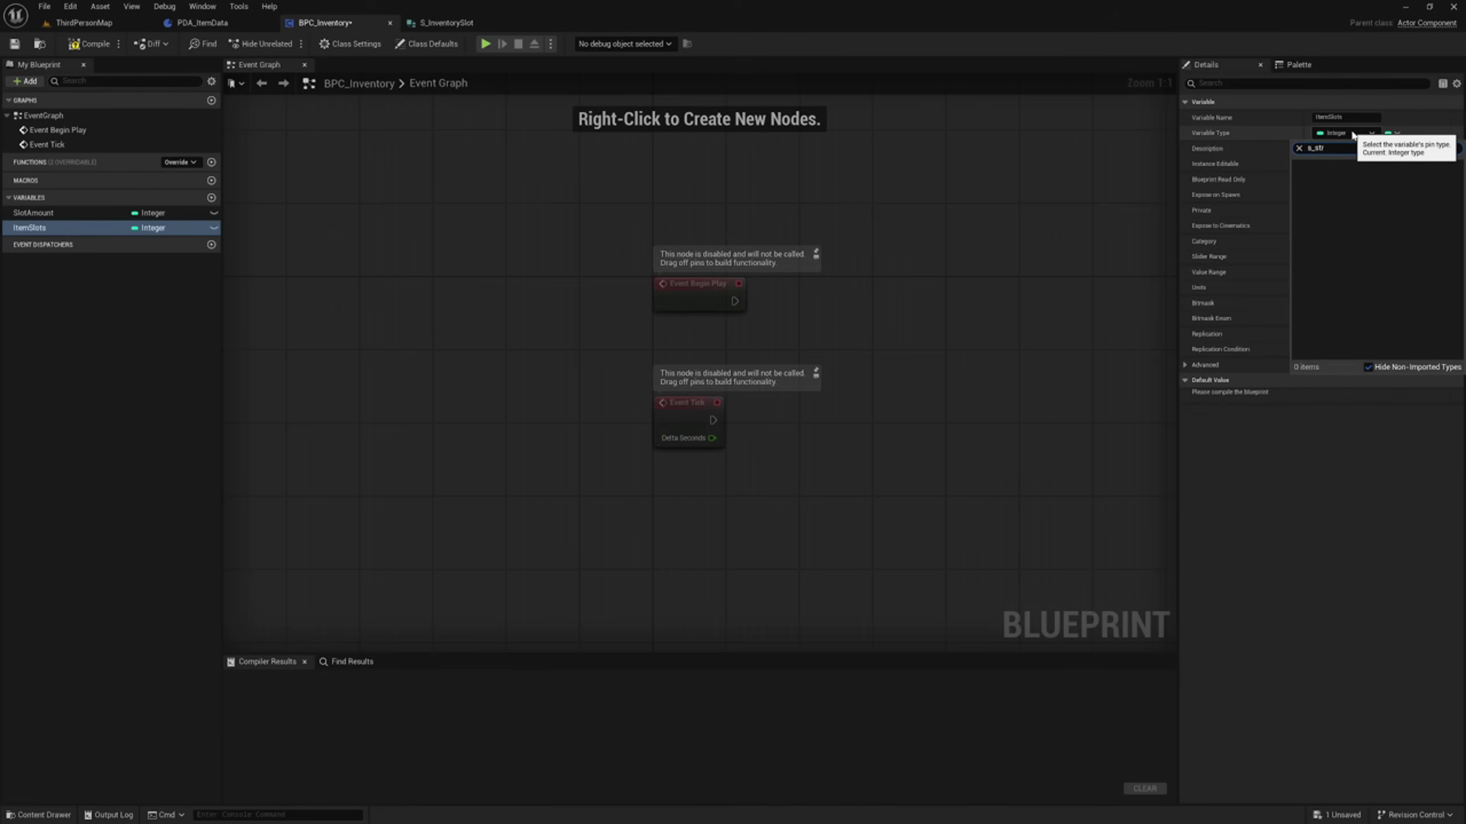
pyautogui.write('inv')
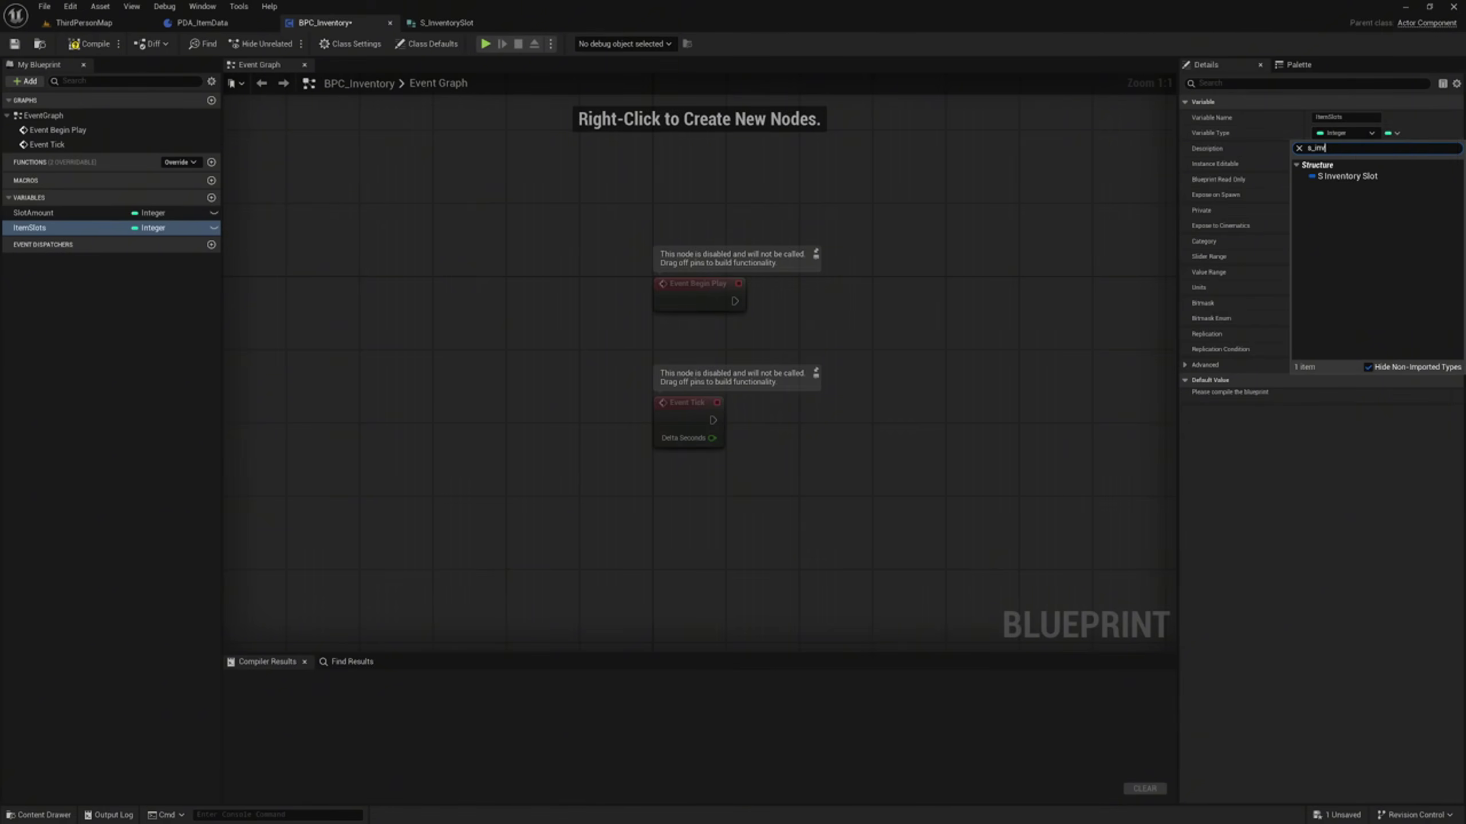
pyautogui.click(1341, 176)
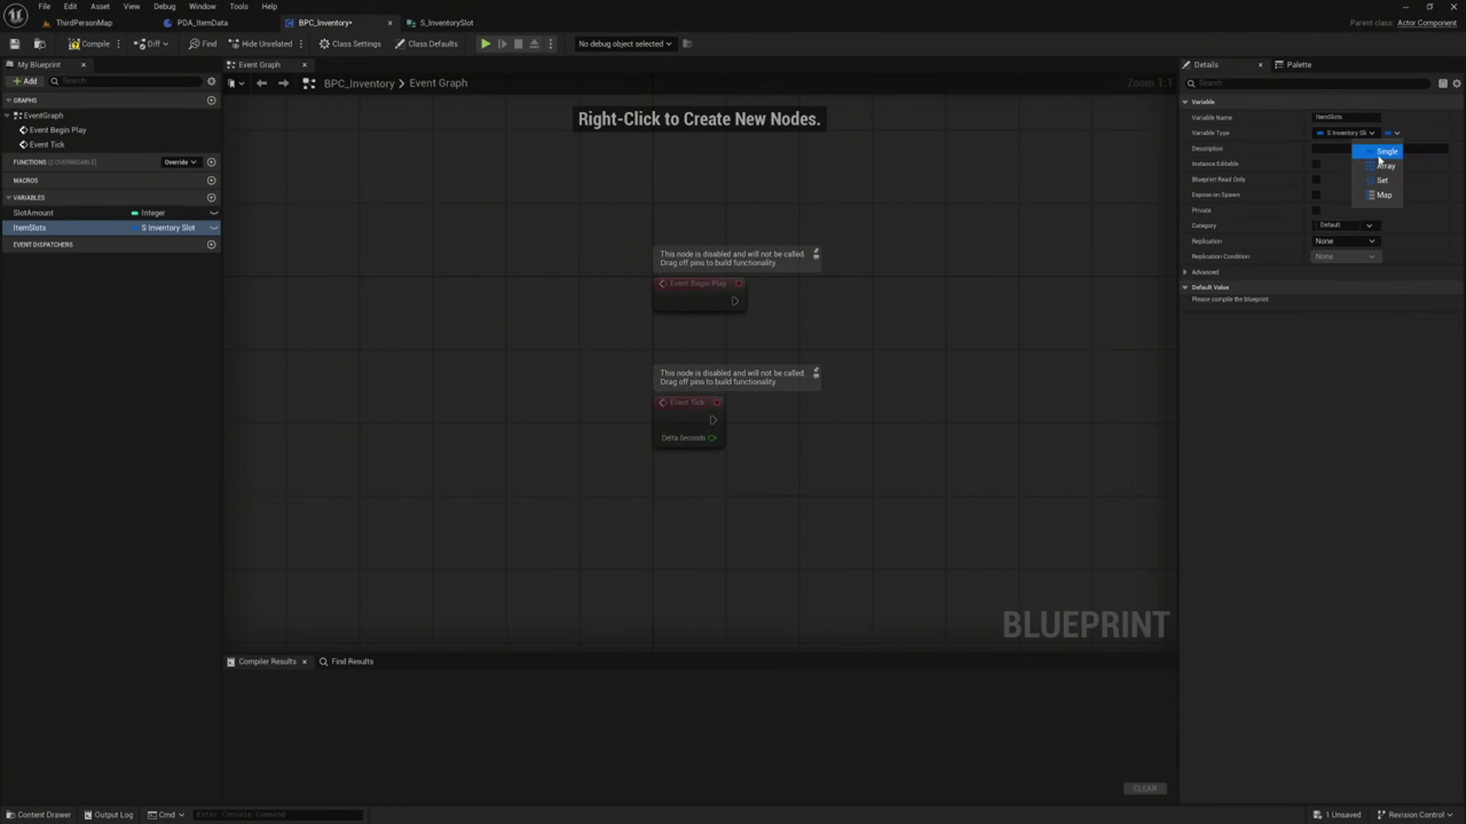
pyautogui.click(86, 44)
pyautogui.click(16, 44)
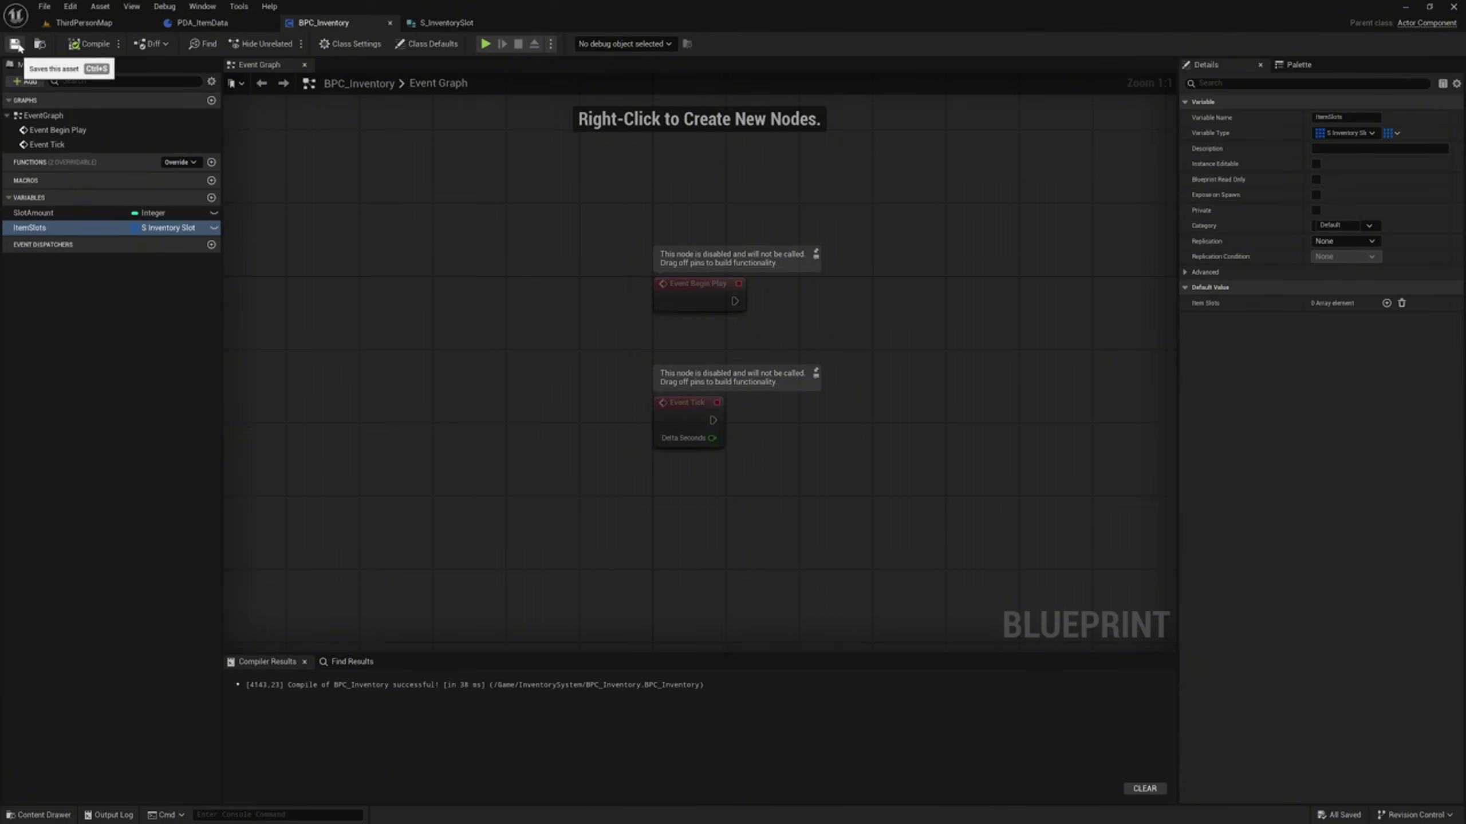
pyautogui.click(72, 813)
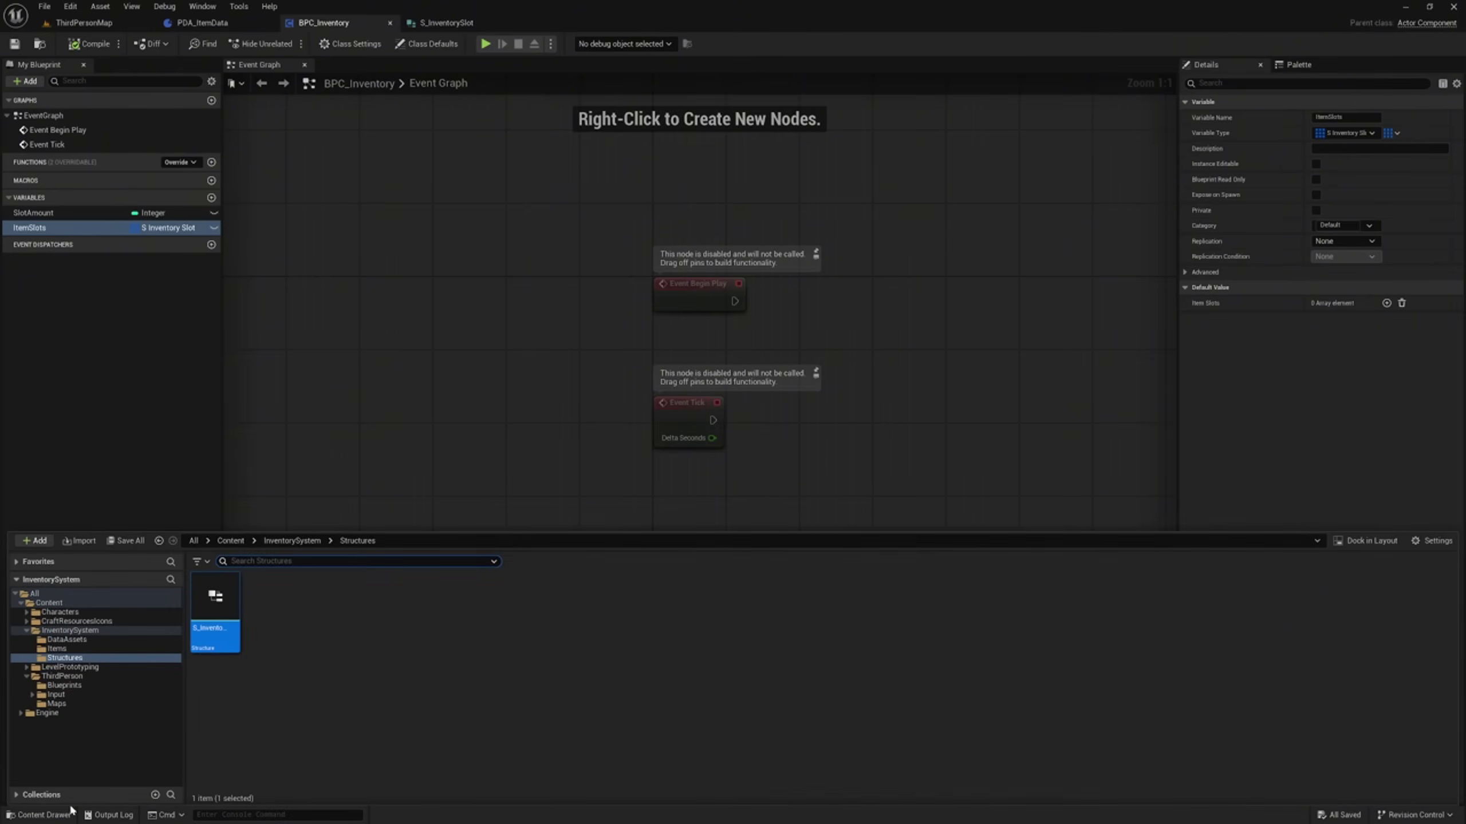
# Open BP_ThirdPersonCharacter and add a BPC_Inventory component to it.
pyautogui.click(85, 686)
pyautogui.doubleClick(214, 601)
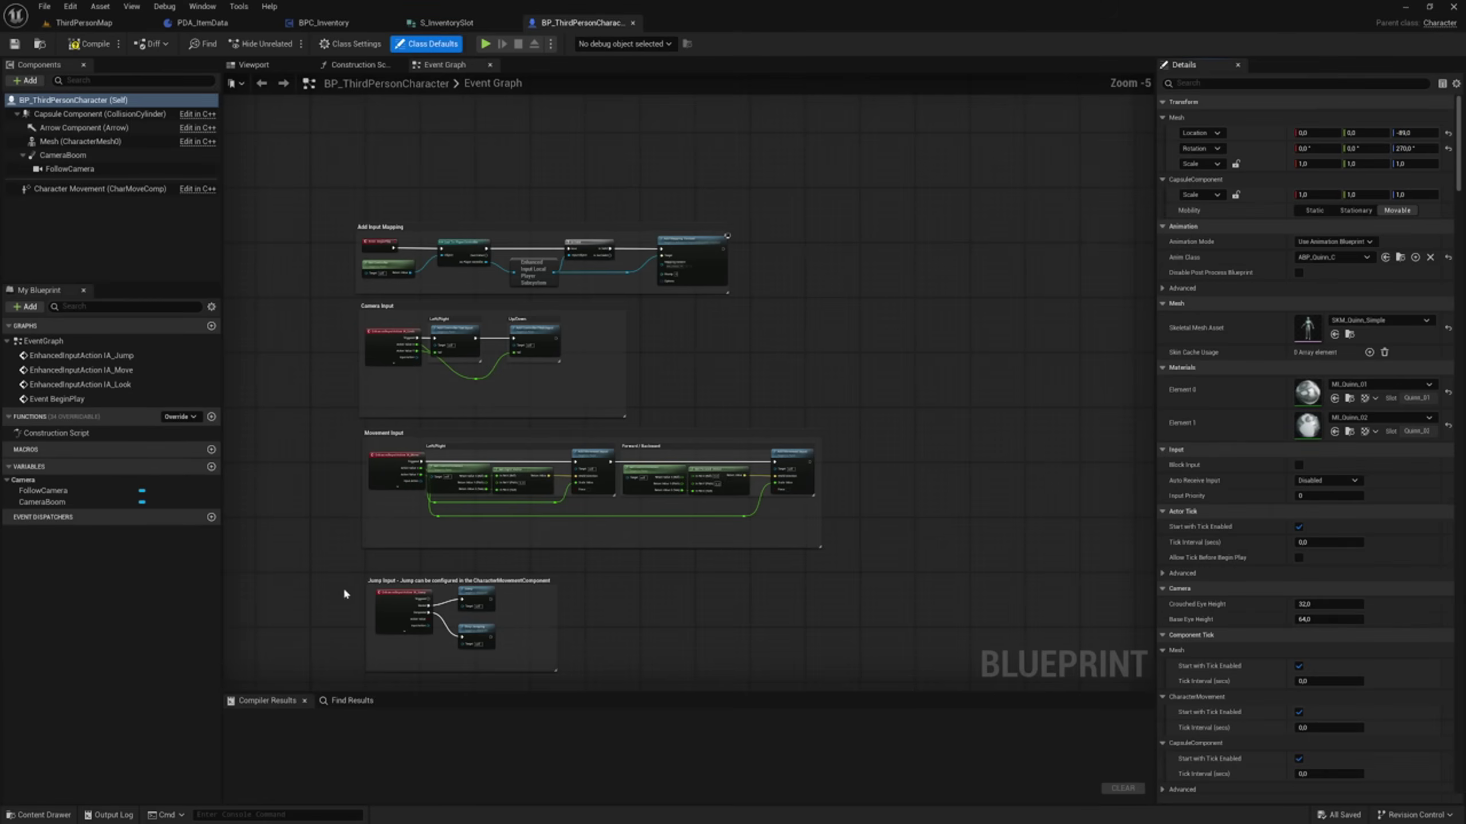
pyautogui.click(25, 80)
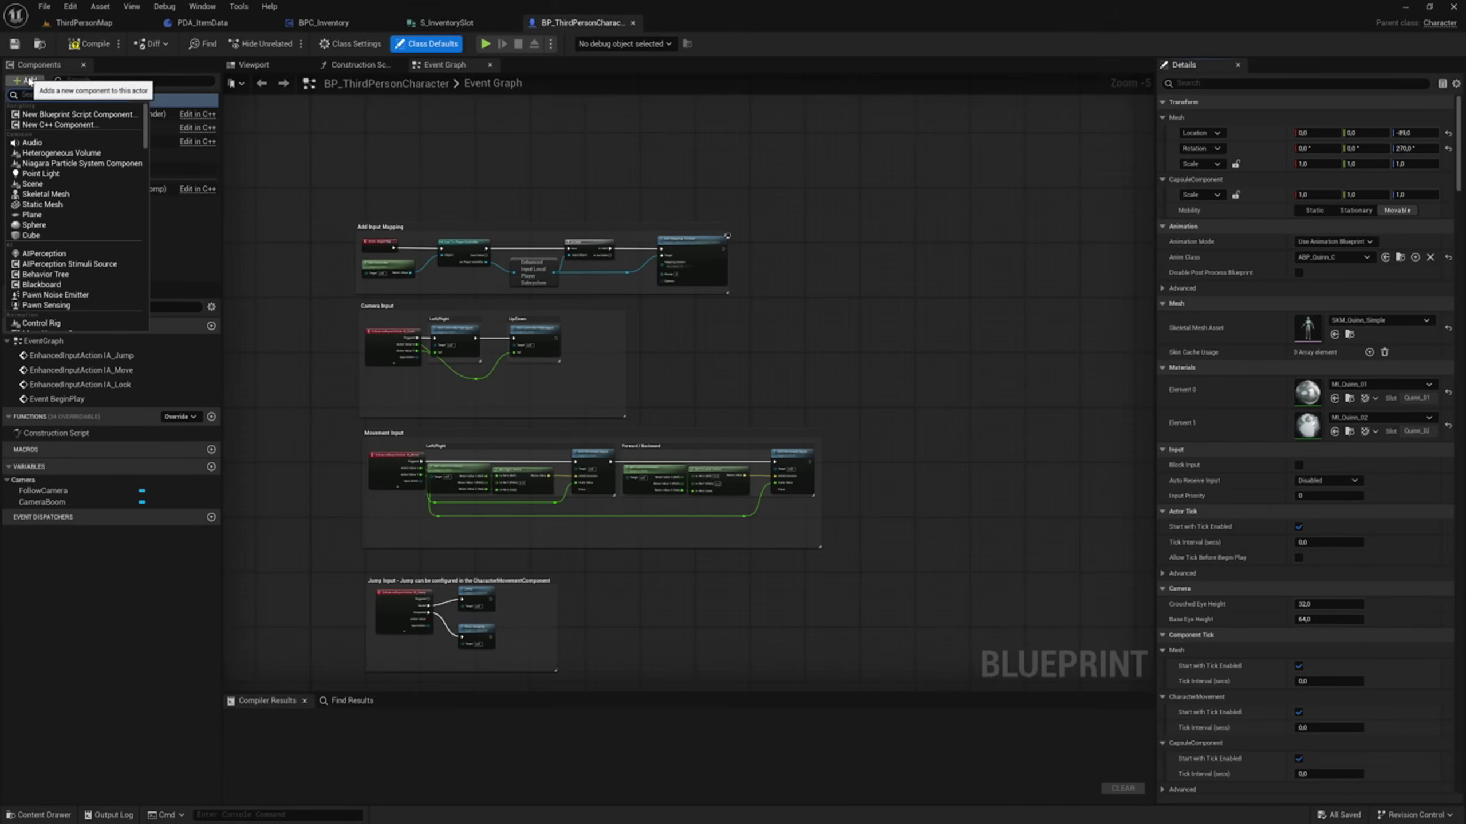
pyautogui.write('BPC_In')
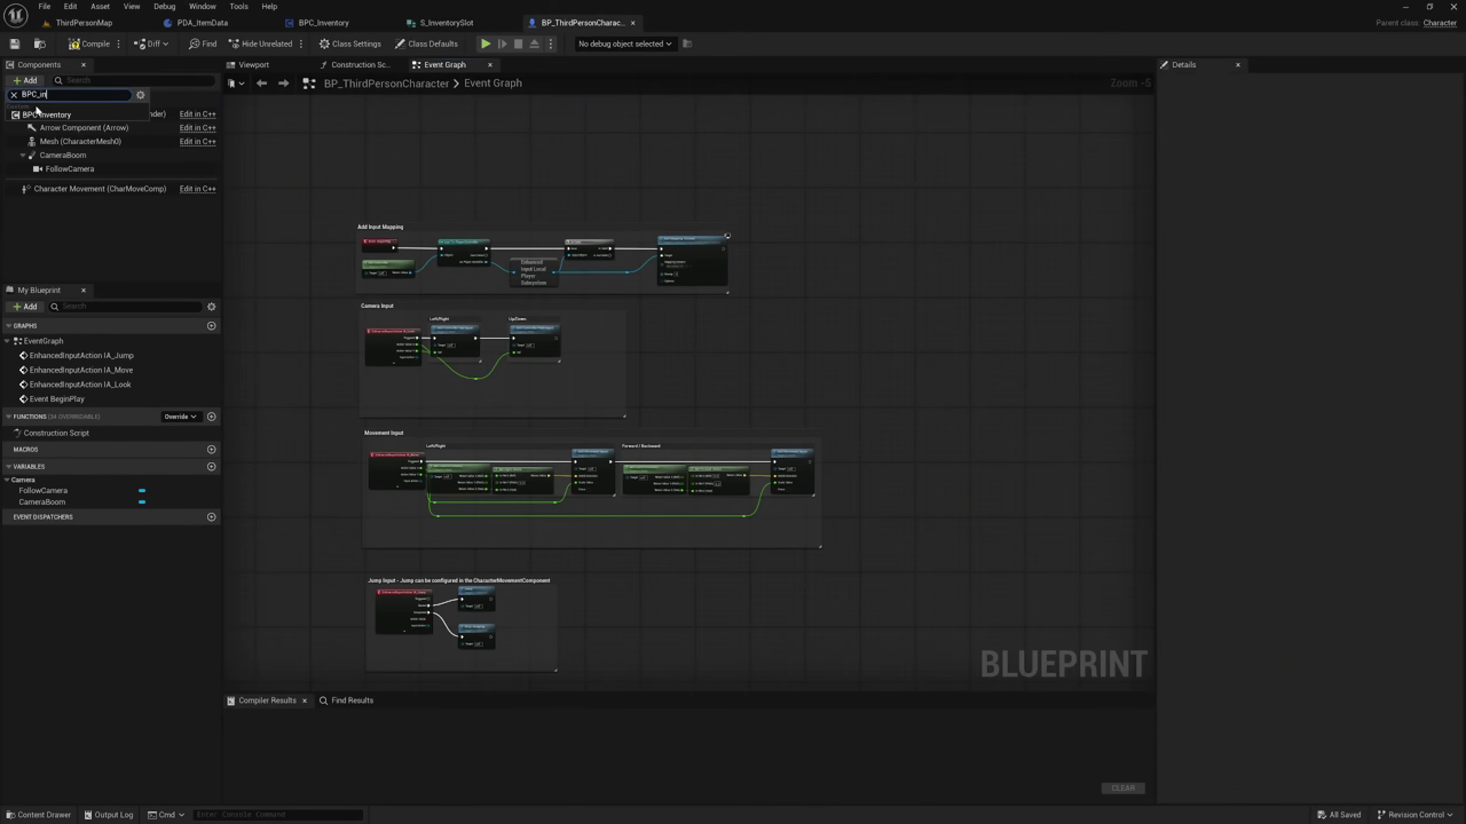
pyautogui.click(46, 114)
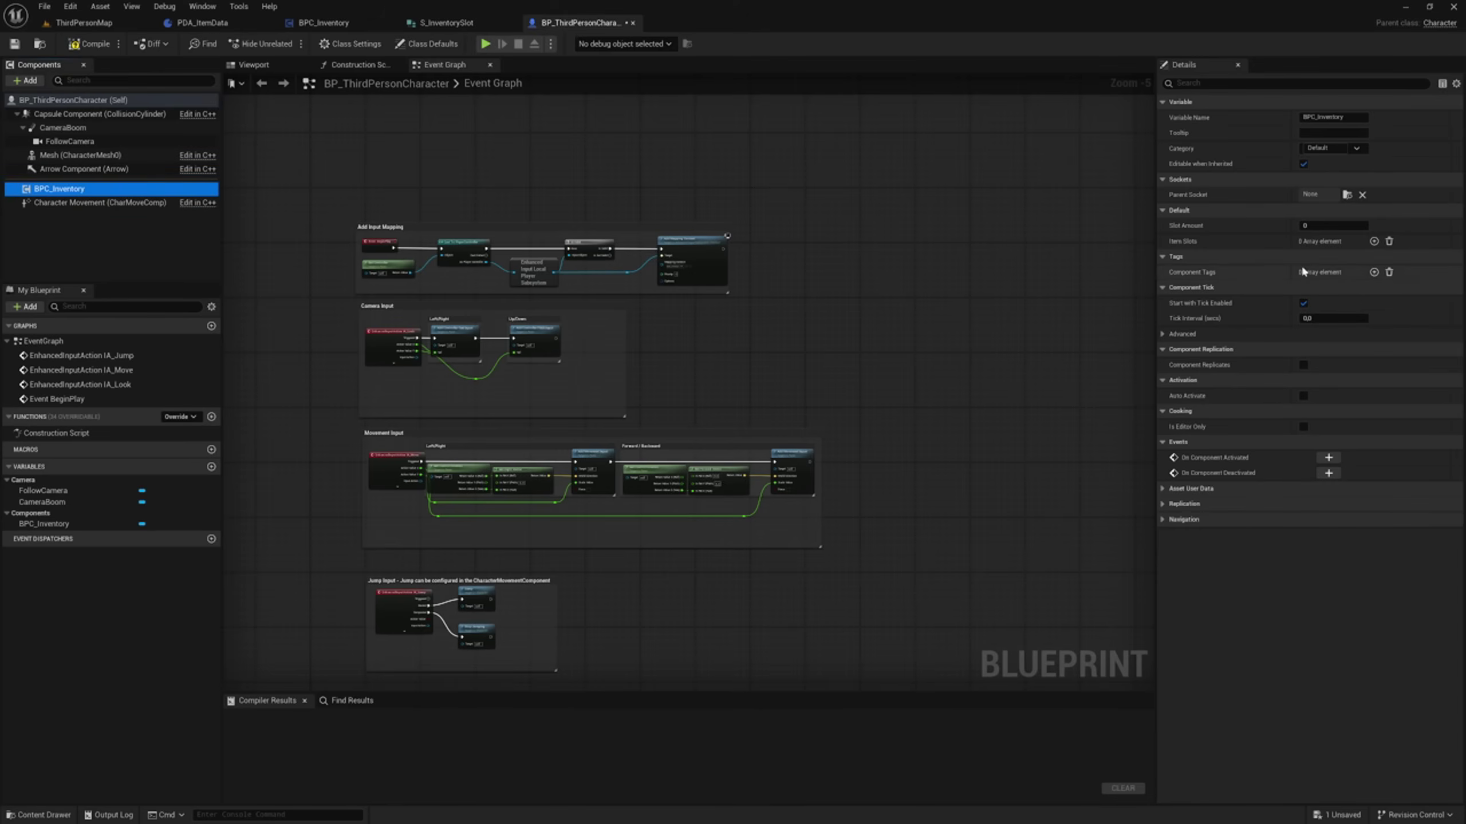
# Set the inventory component's Slot Amount to 16 and compile the character.
pyautogui.click(1327, 225)
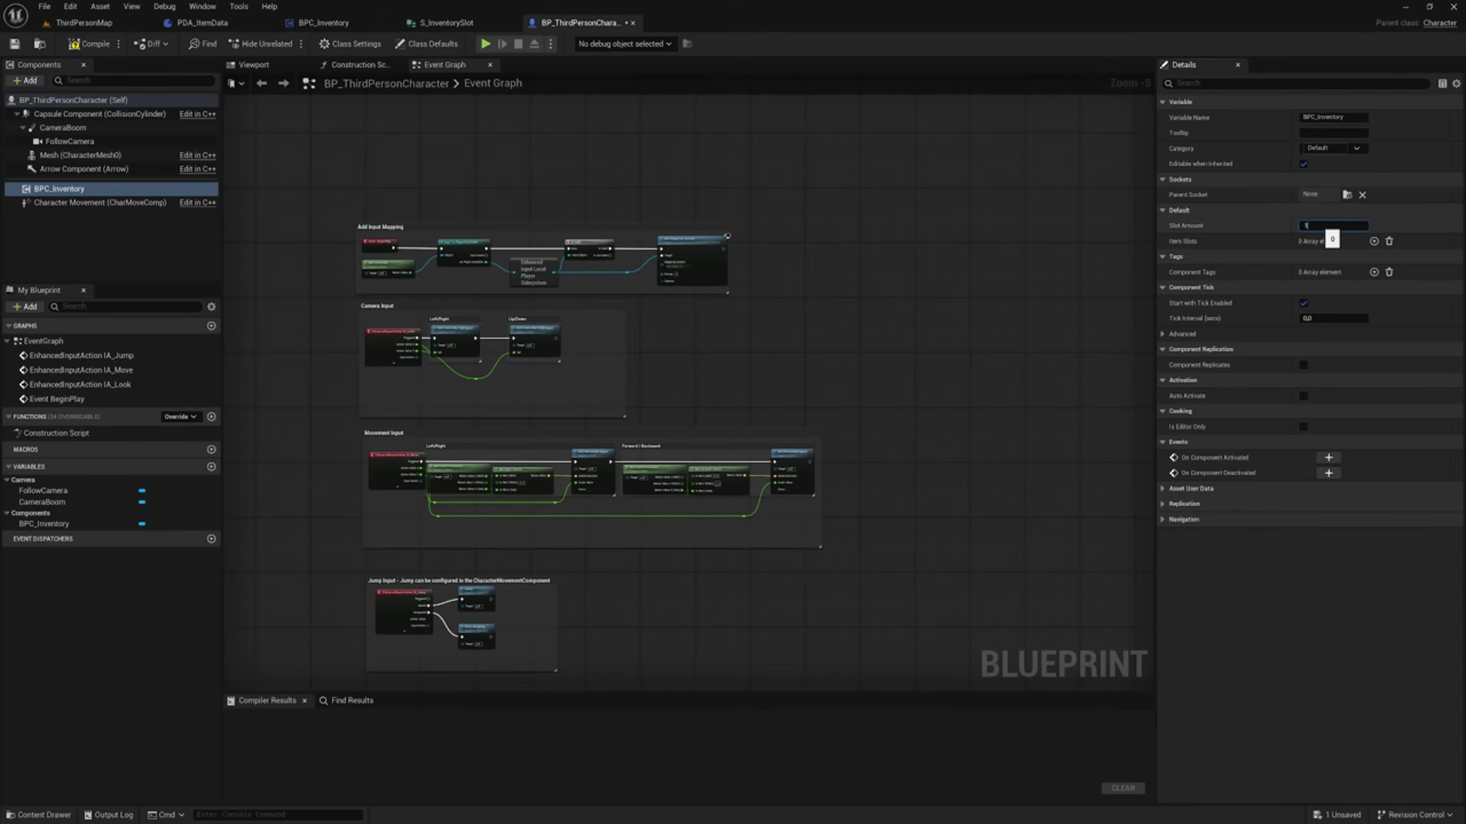
pyautogui.write('16')
pyautogui.press('Return')
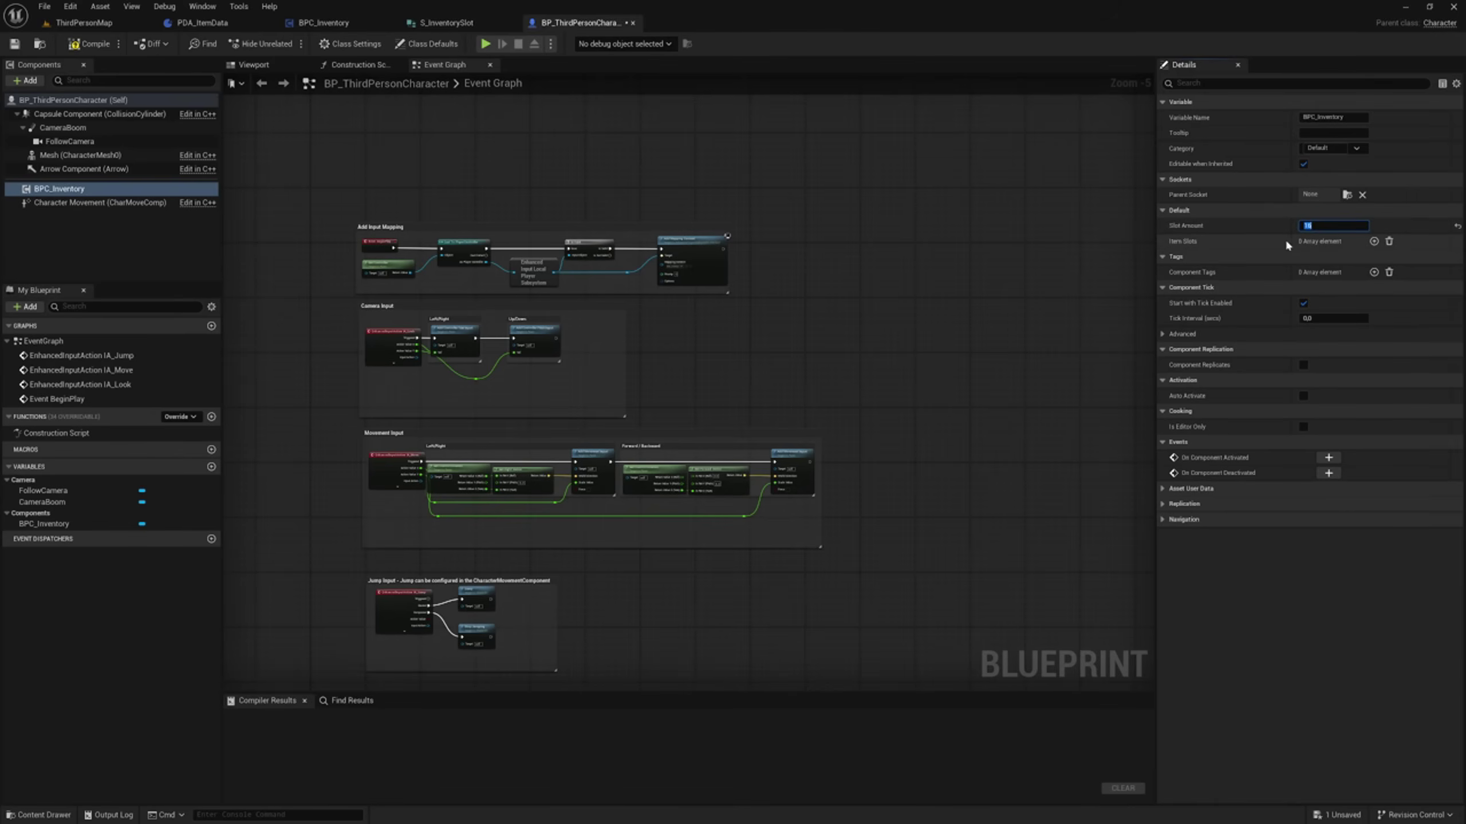
pyautogui.click(89, 43)
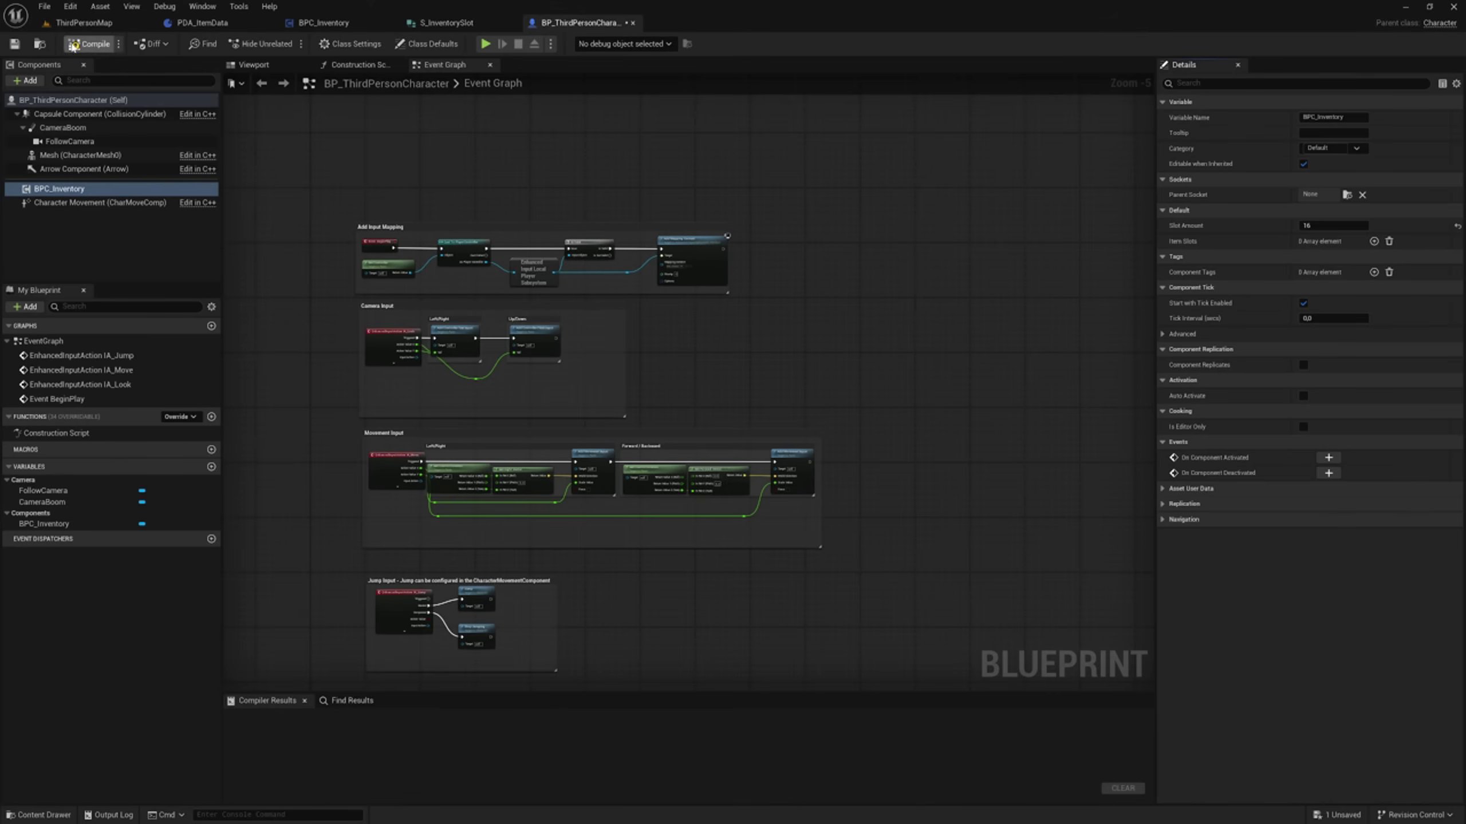